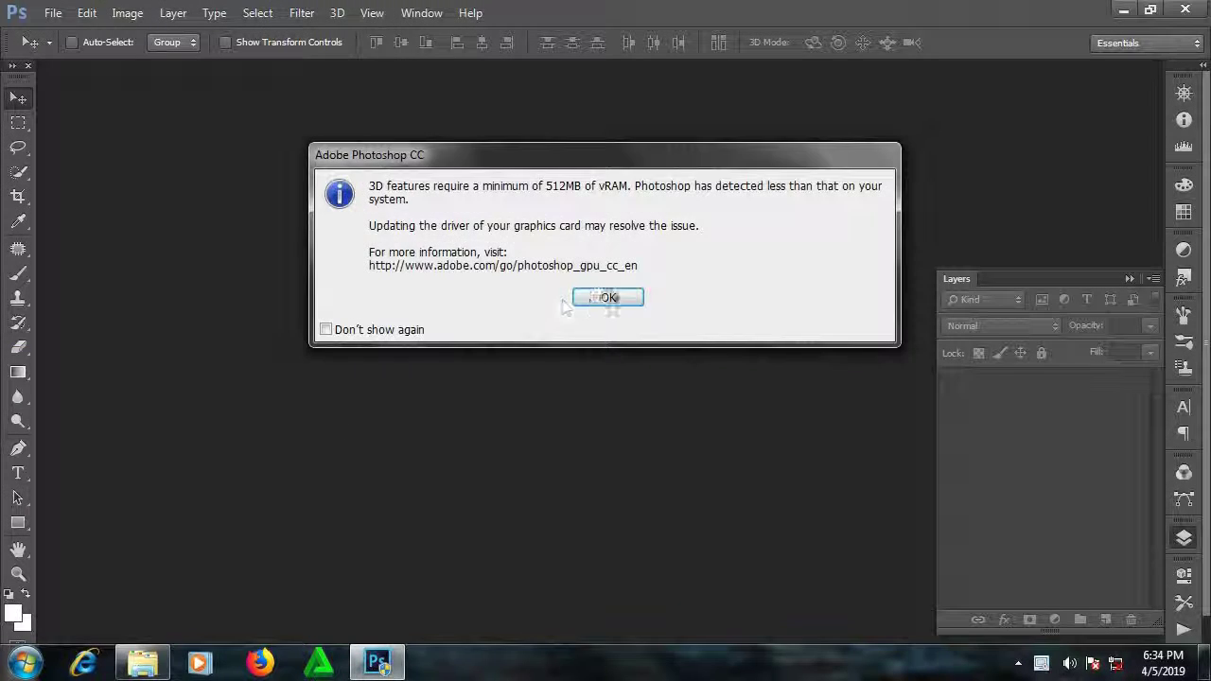
# Dismiss the startup warning and open the photo raw file.jpg
pyautogui.click(605, 298)
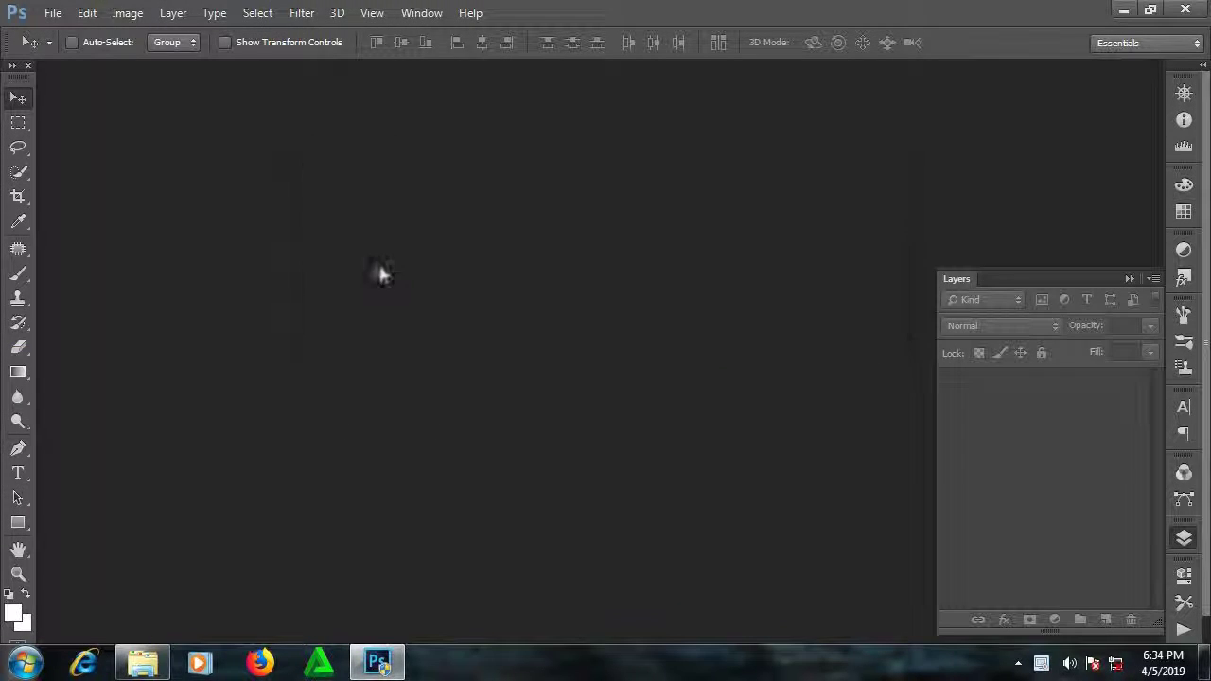
pyautogui.doubleClick(319, 245)
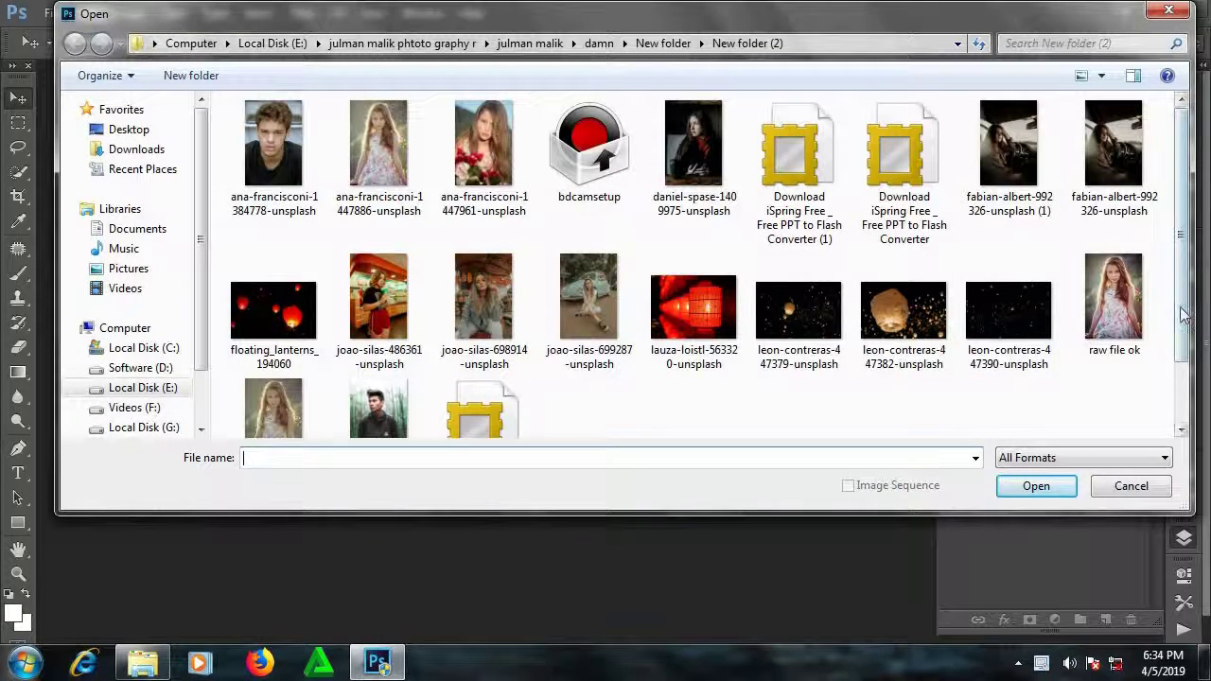
pyautogui.scroll(-2, 1188, 279)
pyautogui.click(270, 353)
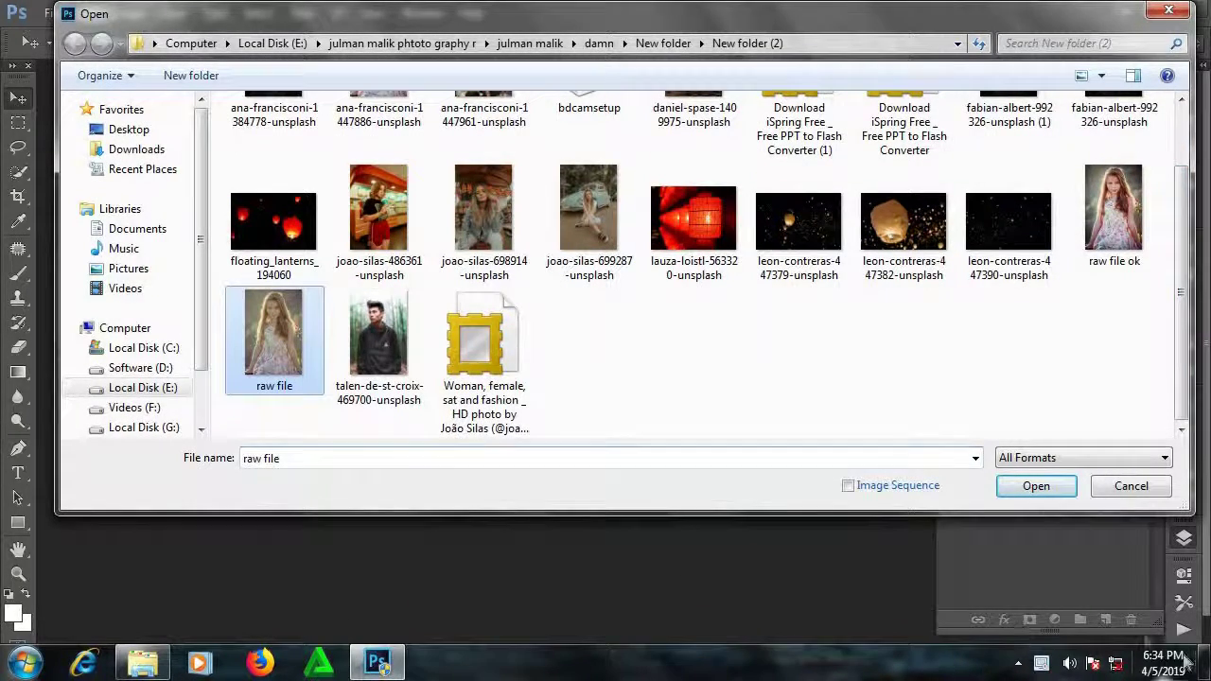
pyautogui.click(1036, 488)
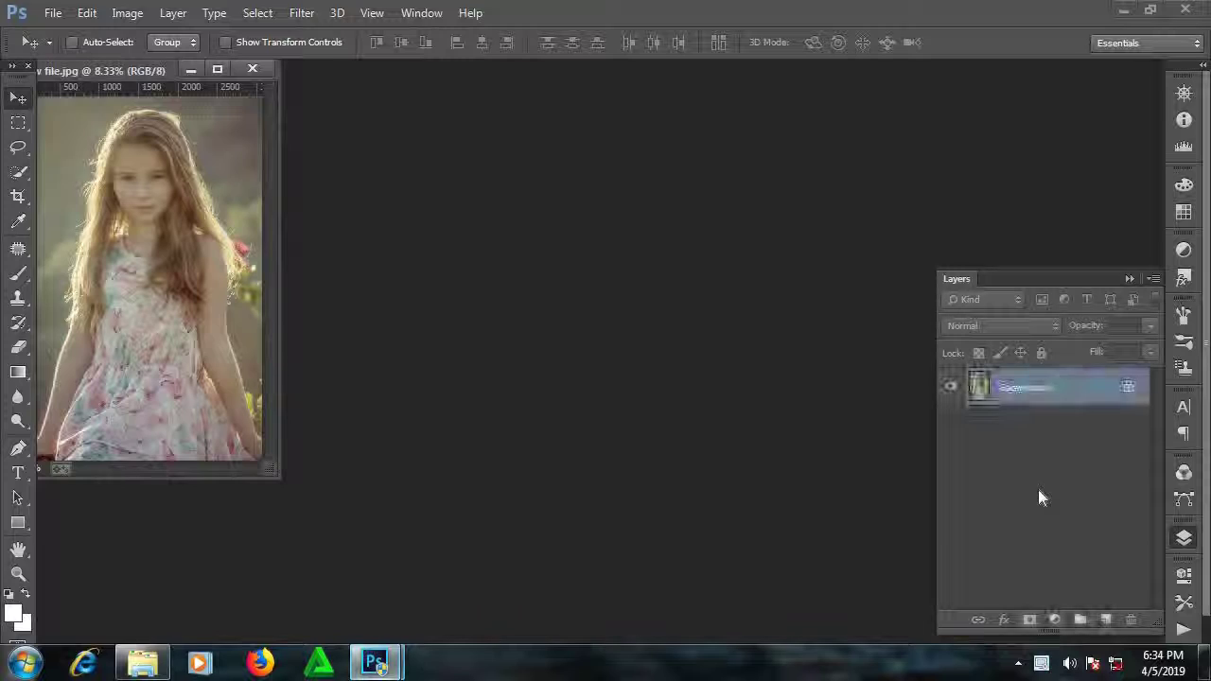
# Dock raw file.jpg as a tabbed document and zoom in and back out to fit
pyautogui.moveTo(151, 71); pyautogui.dragTo(552, 66)
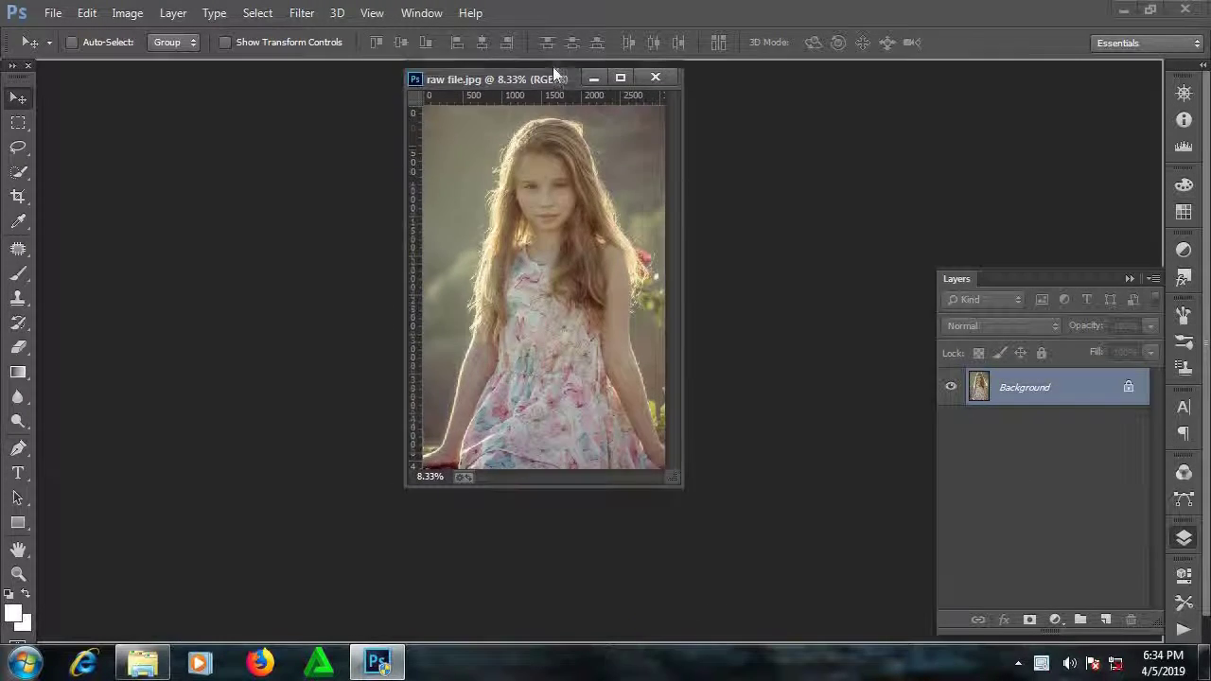
pyautogui.hotkey('ctrl', '+')
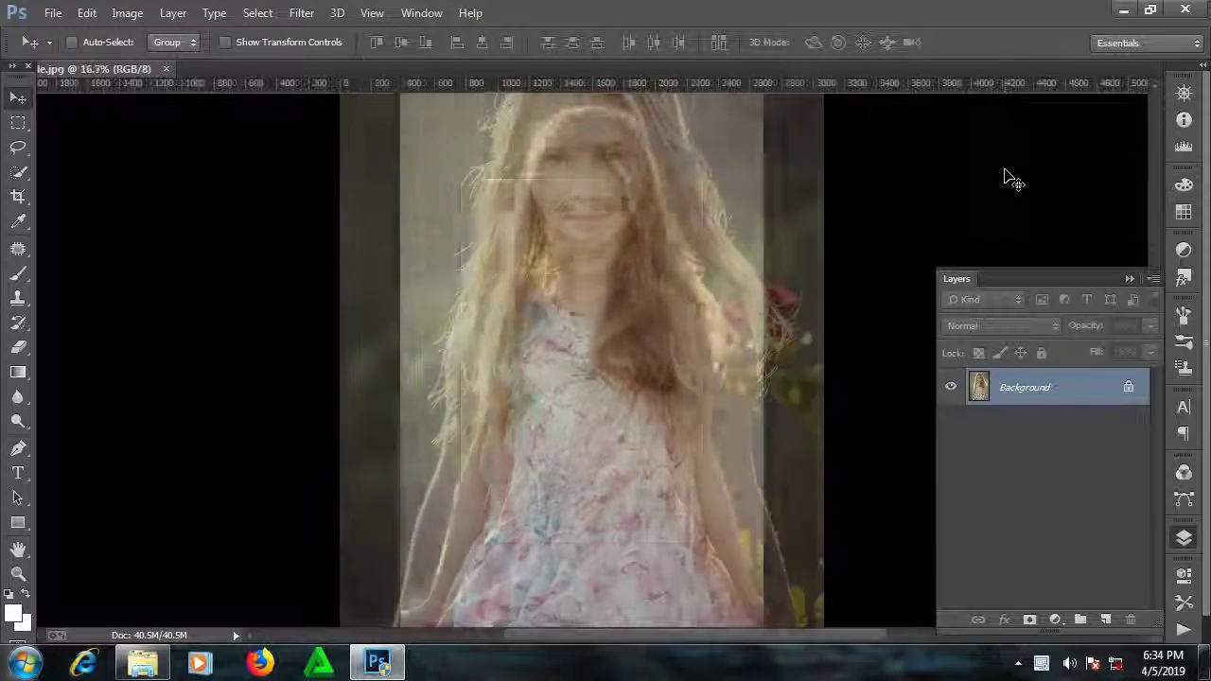
pyautogui.hotkey('ctrl', '-')
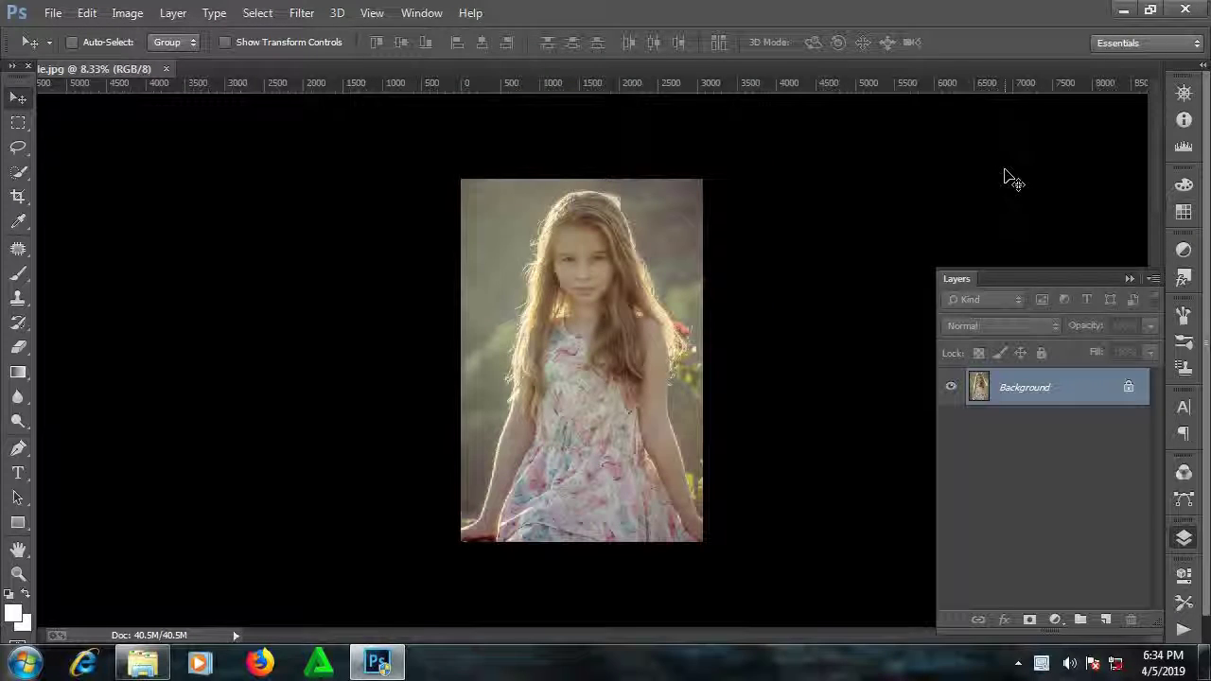
pyautogui.click(302, 13)
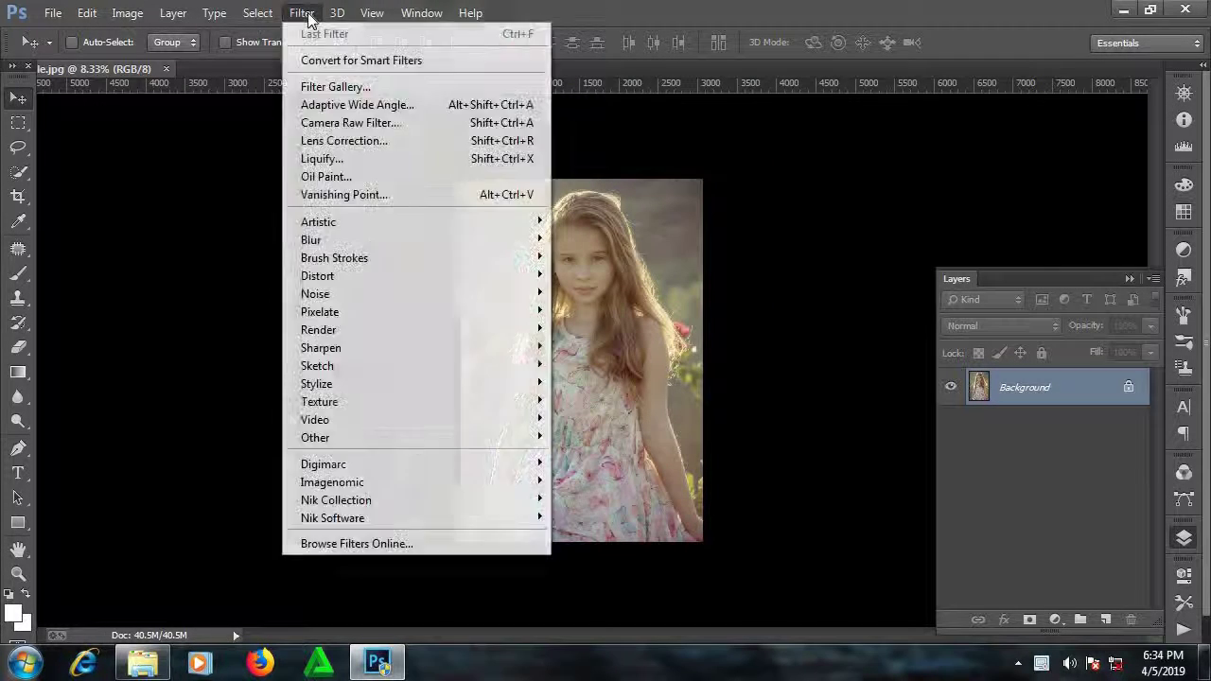
# Apply the Camera Raw Filter with Temperature -8, Exposure +0.25, Contrast +35, Highlights +12
pyautogui.click(331, 123)
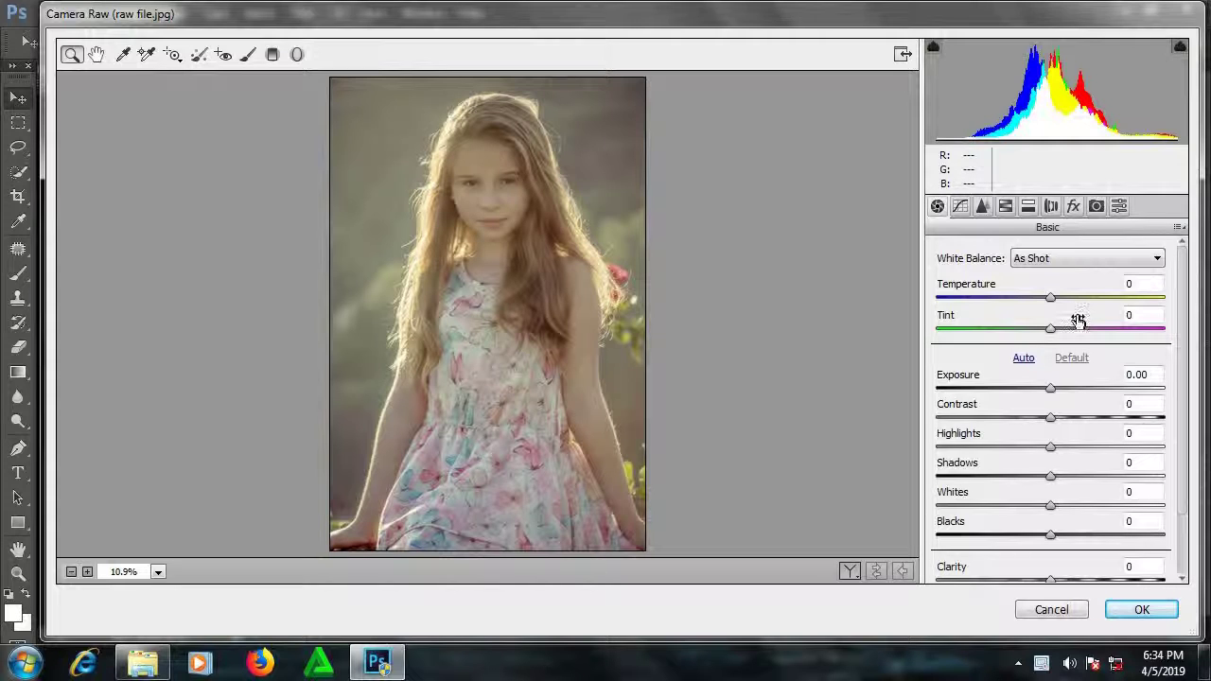
pyautogui.moveTo(1050, 298); pyautogui.dragTo(1041, 298)
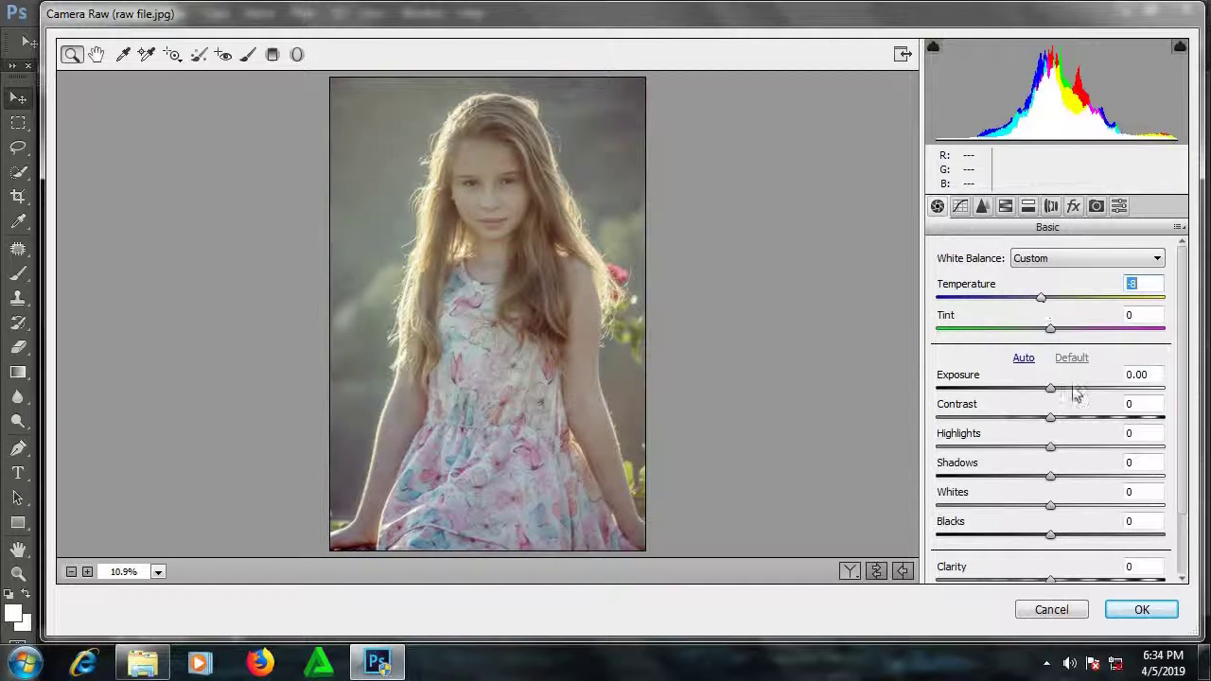
pyautogui.moveTo(1053, 397); pyautogui.dragTo(1059, 398)
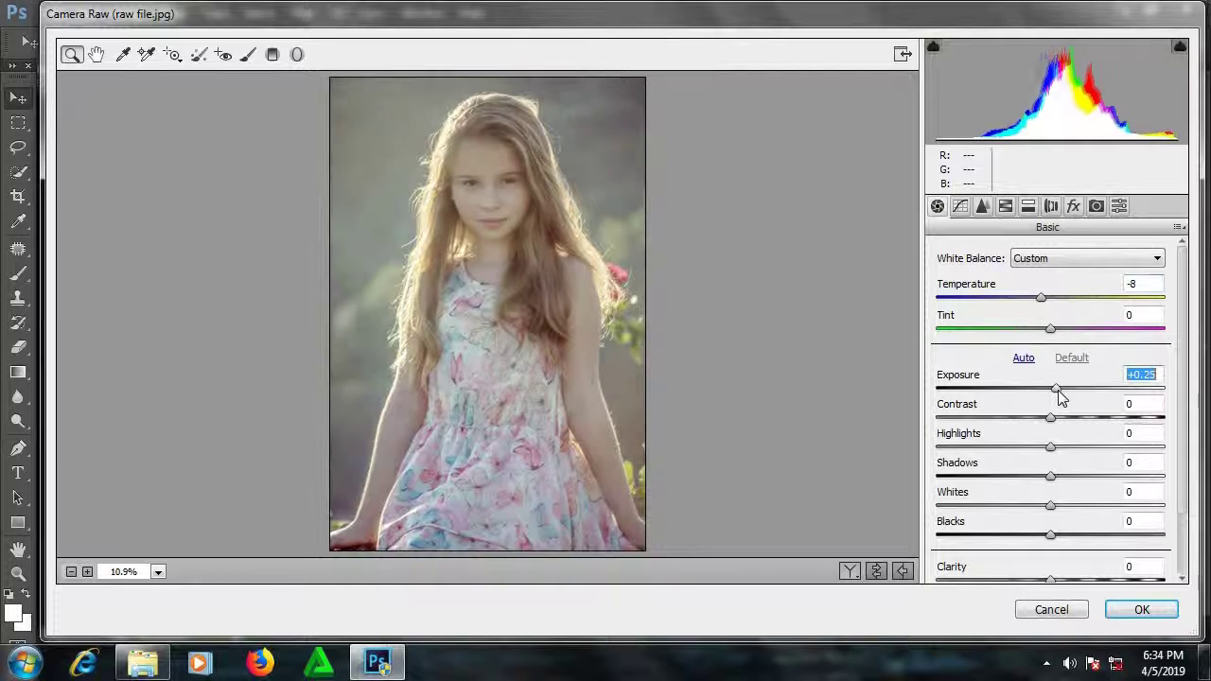
pyautogui.moveTo(1052, 417)
pyautogui.mouseDown()
pyautogui.moveTo(1098, 421)
pyautogui.moveTo(1072, 450)
pyautogui.mouseUp()
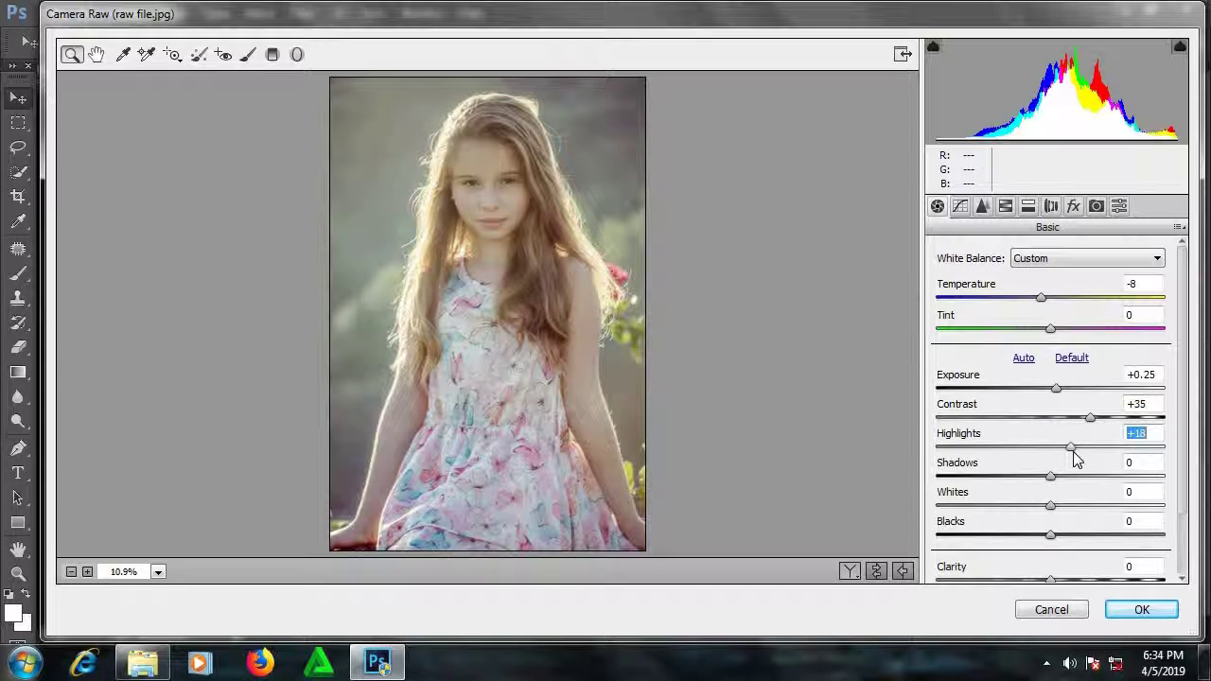
pyautogui.moveTo(1070, 448); pyautogui.dragTo(1029, 478)
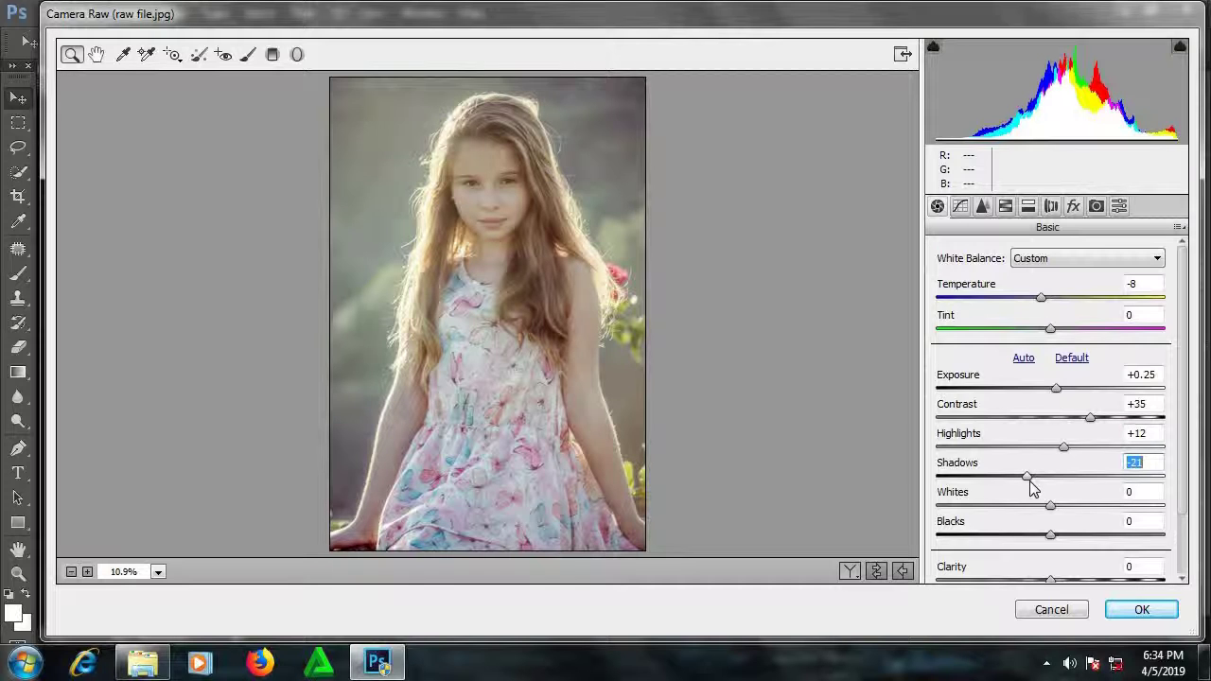
# Set Shadows -21, Whites -7, Blacks +4 and Clarity +26 in the Basic panel
pyautogui.moveTo(1051, 506); pyautogui.dragTo(1042, 506)
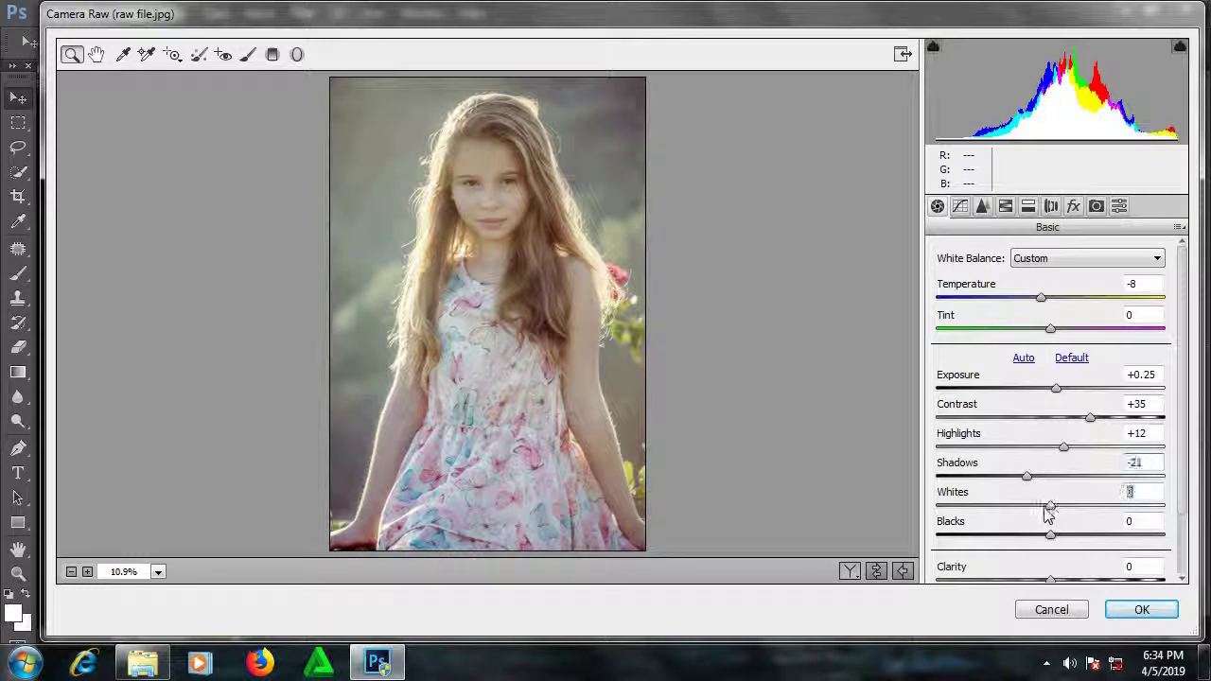
pyautogui.moveTo(1047, 539)
pyautogui.mouseDown()
pyautogui.moveTo(1032, 540)
pyautogui.moveTo(1060, 541)
pyautogui.mouseUp()
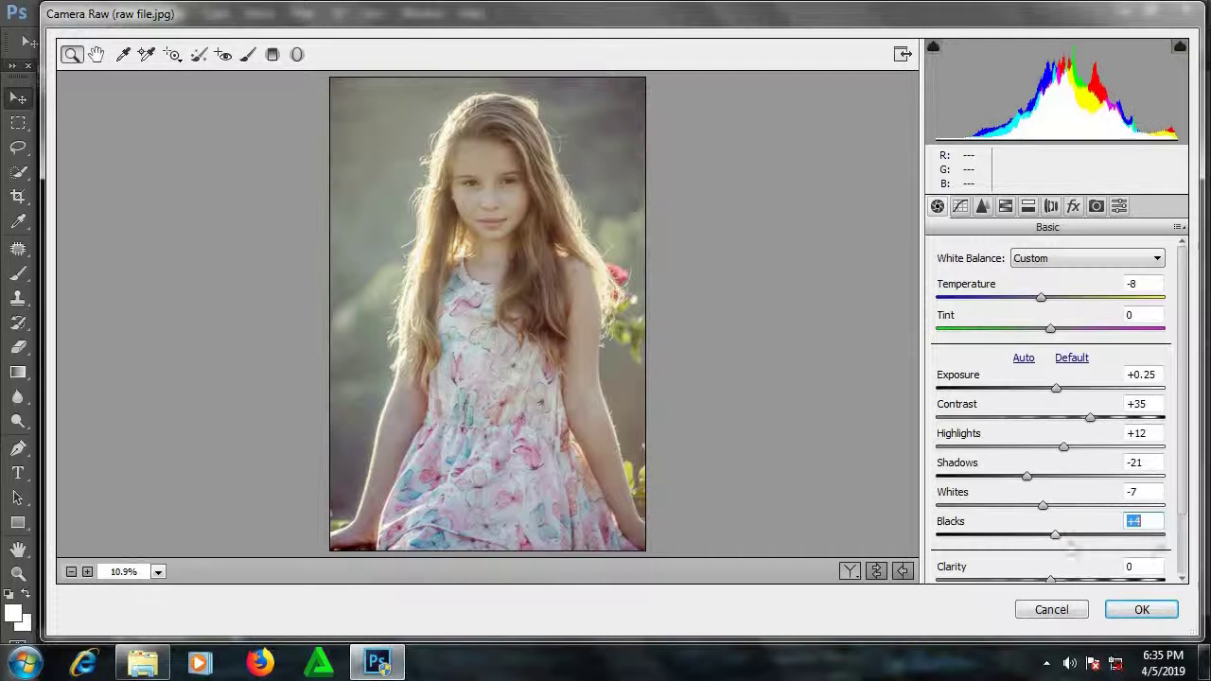
pyautogui.moveTo(1181, 501); pyautogui.dragTo(1185, 551)
pyautogui.moveTo(1050, 504); pyautogui.dragTo(1080, 516)
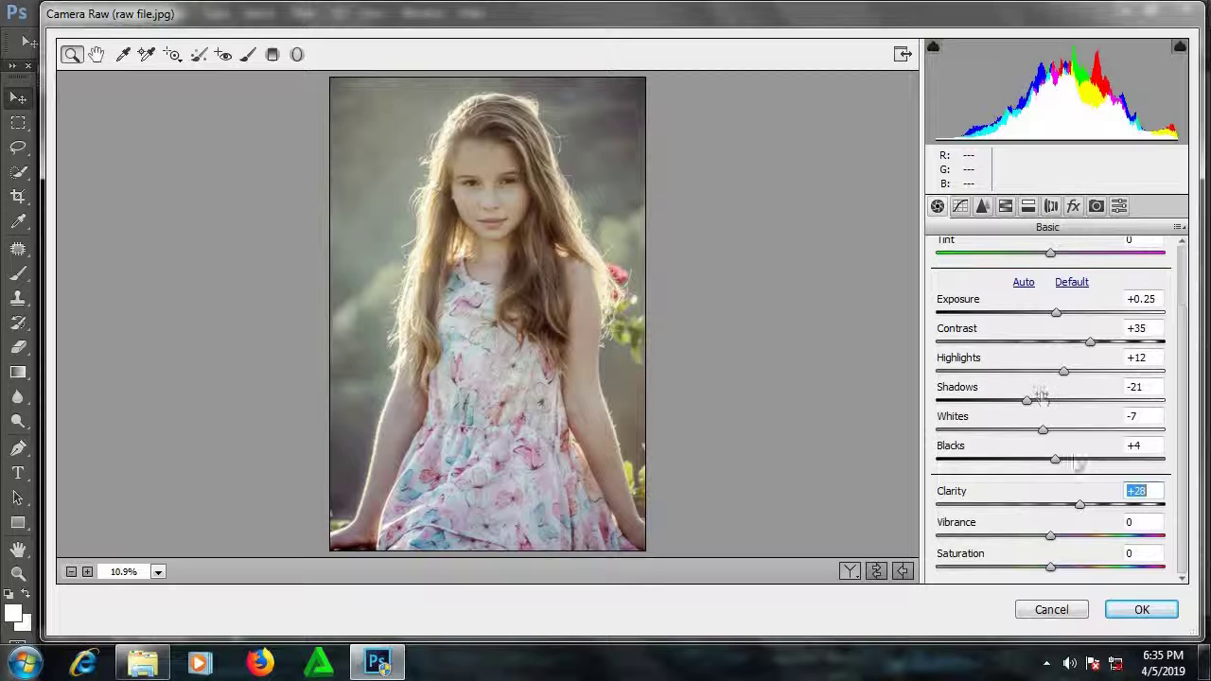
pyautogui.scroll(3, 1017, 314)
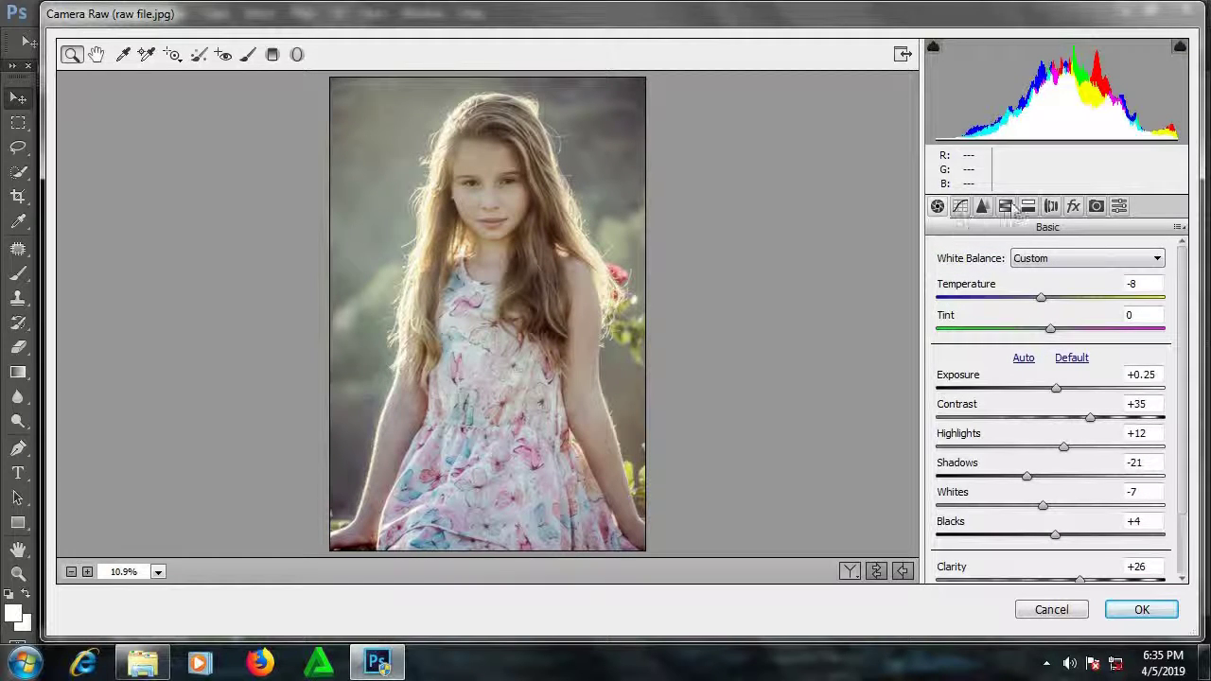
pyautogui.click(1028, 208)
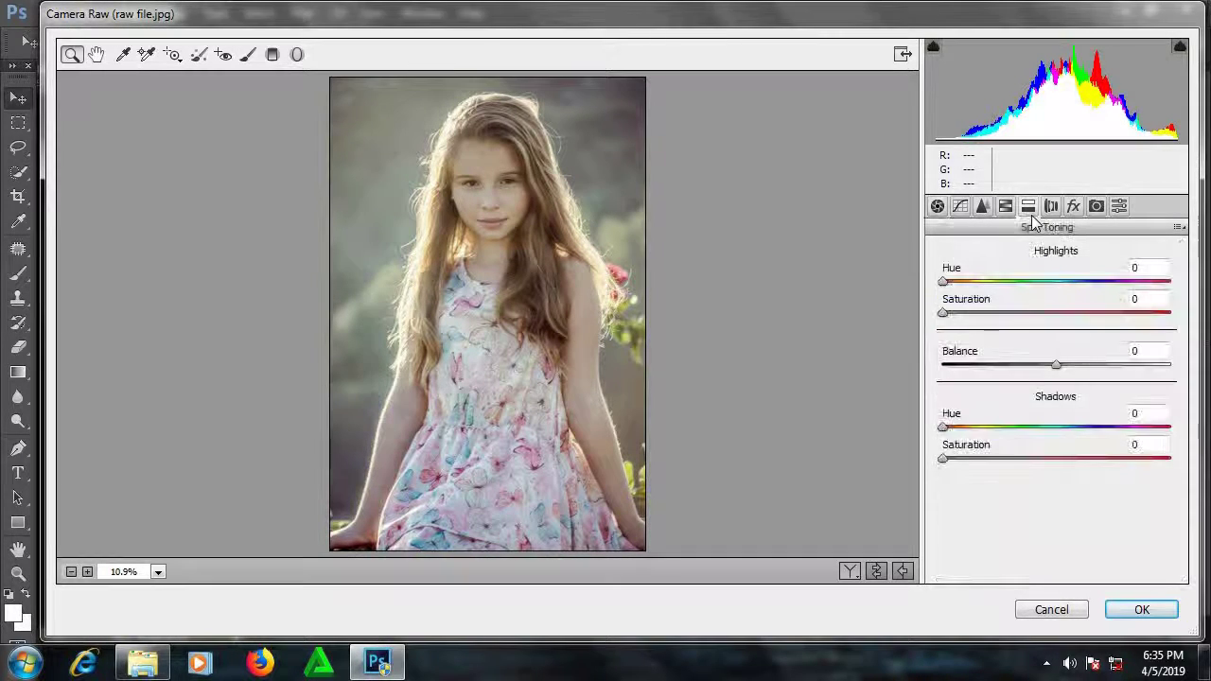
# In HSL, set Reds hue -43, saturation +43 and Oranges hue -28, saturation +19
pyautogui.click(1005, 206)
pyautogui.click(945, 279)
pyautogui.moveTo(1055, 339); pyautogui.dragTo(1033, 345)
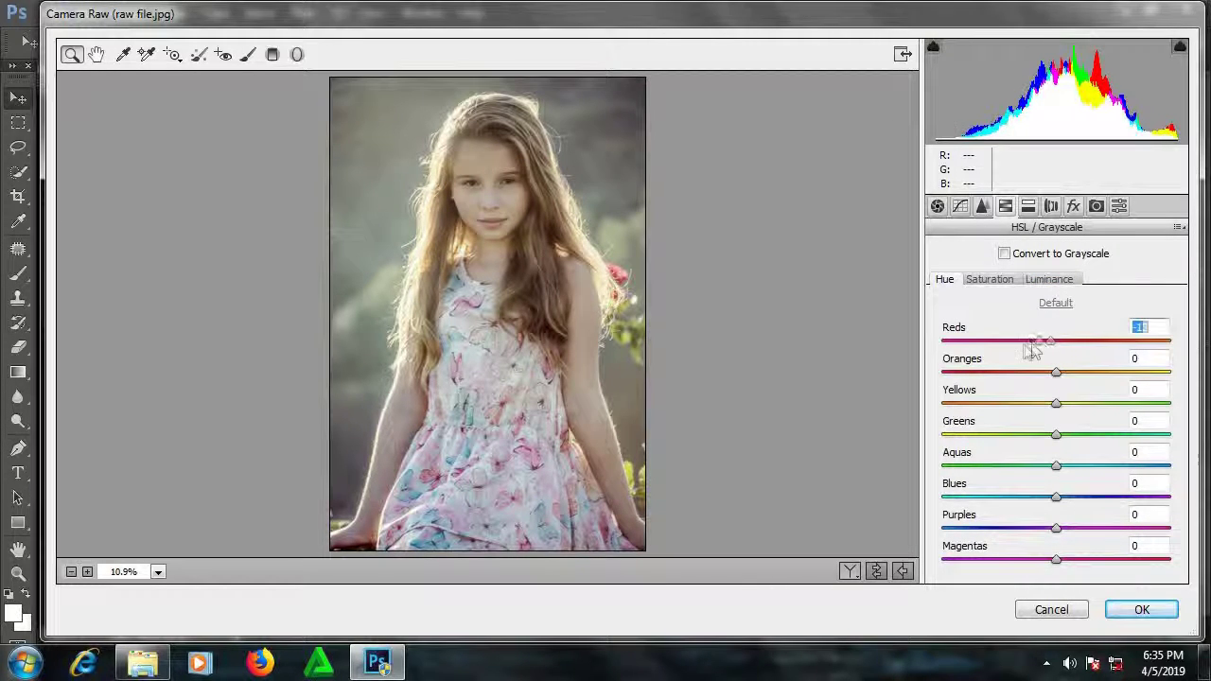
pyautogui.click(991, 281)
pyautogui.moveTo(1056, 340); pyautogui.dragTo(1097, 342)
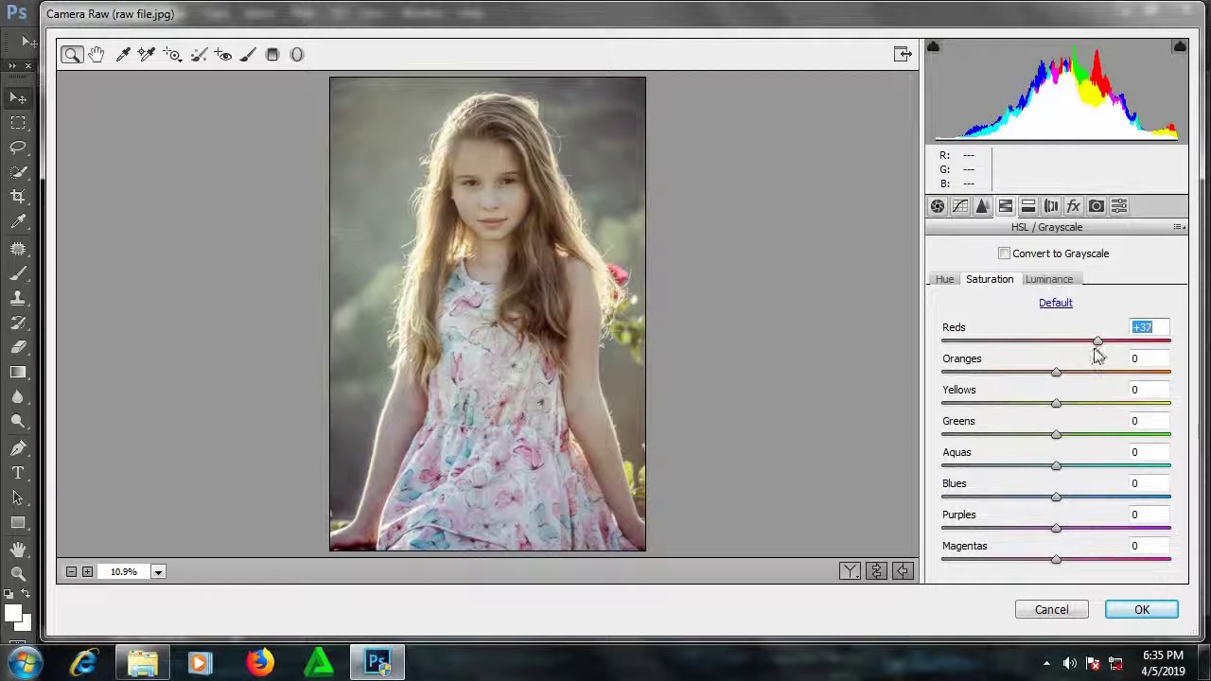
pyautogui.click(946, 280)
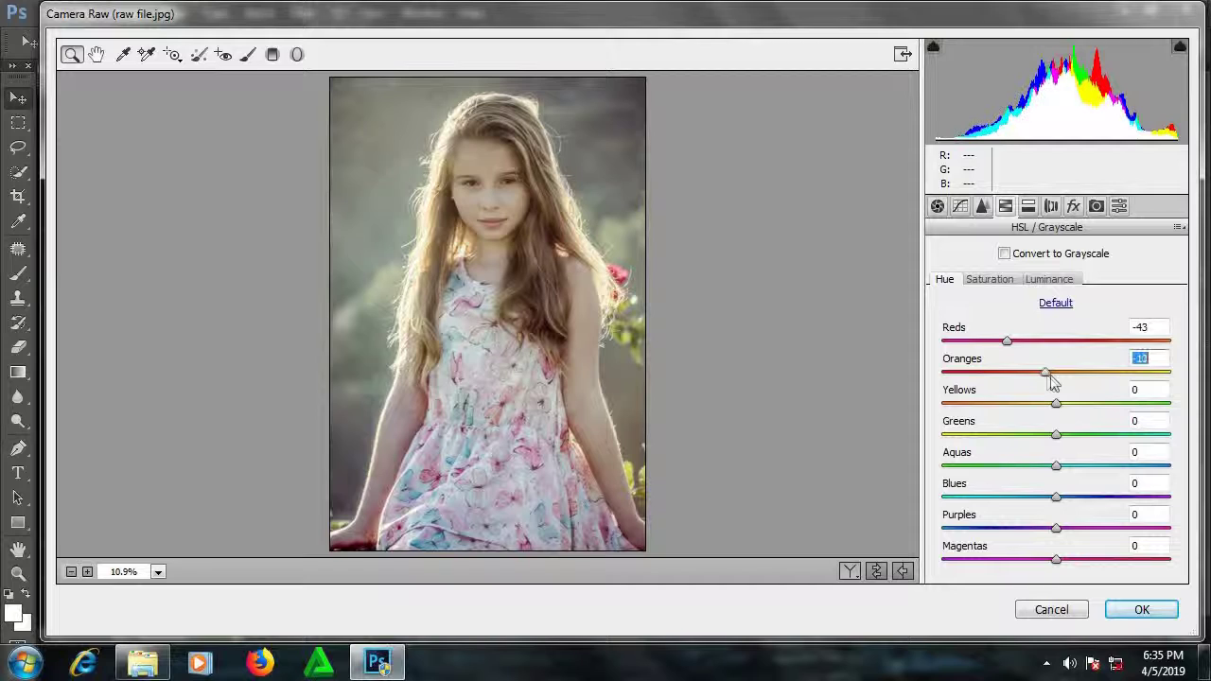
pyautogui.moveTo(1046, 372)
pyautogui.mouseDown()
pyautogui.moveTo(1073, 372)
pyautogui.moveTo(1044, 393)
pyautogui.mouseUp()
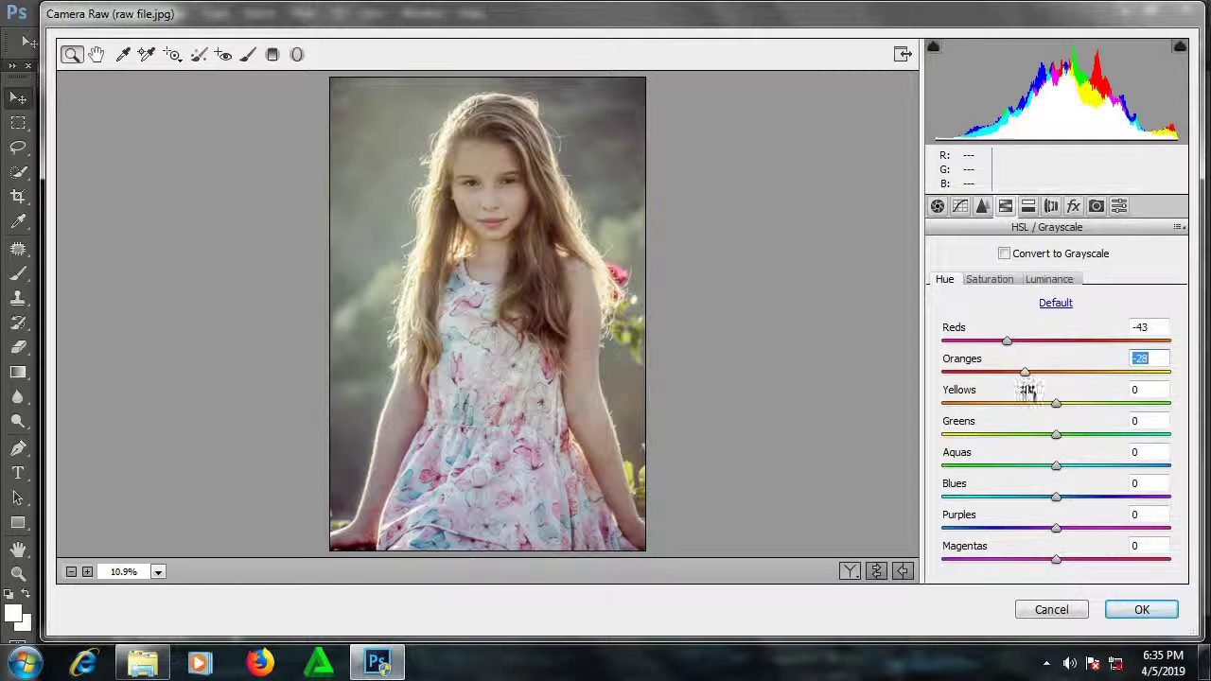
pyautogui.click(989, 280)
pyautogui.moveTo(1057, 381); pyautogui.dragTo(1084, 381)
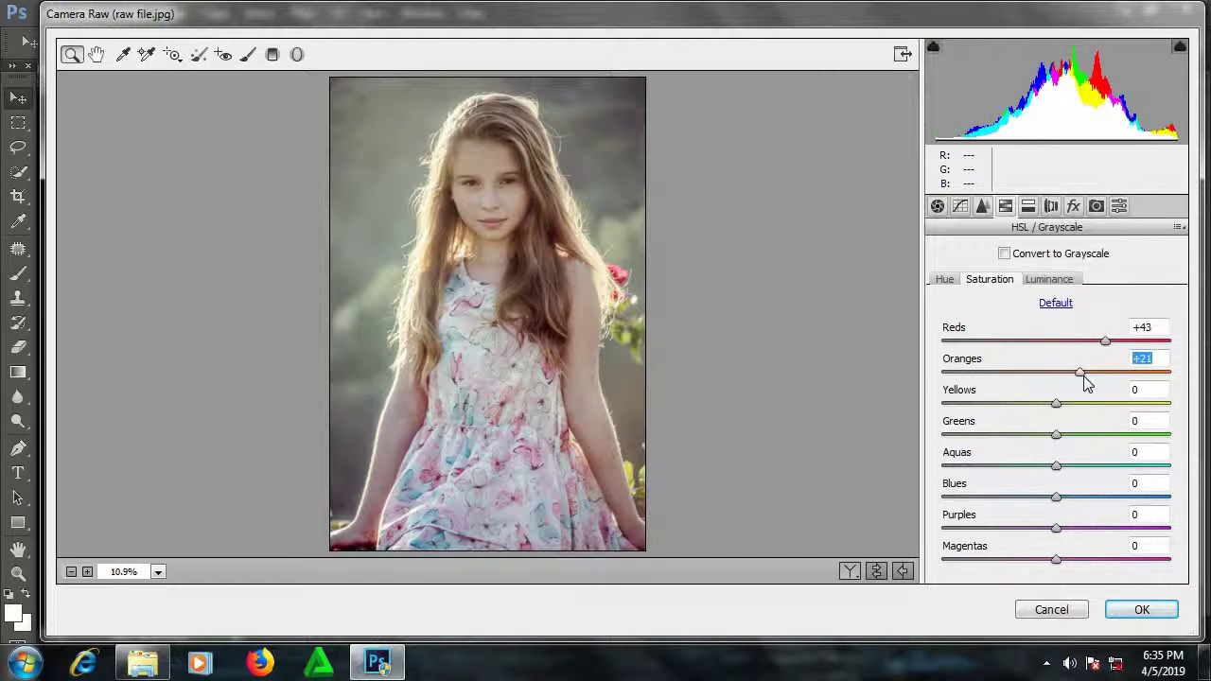
# Adjust Oranges luminance, set Yellows hue -17 and luminance +10, and shift Greens hue
pyautogui.click(1048, 279)
pyautogui.moveTo(1053, 380); pyautogui.dragTo(1057, 381)
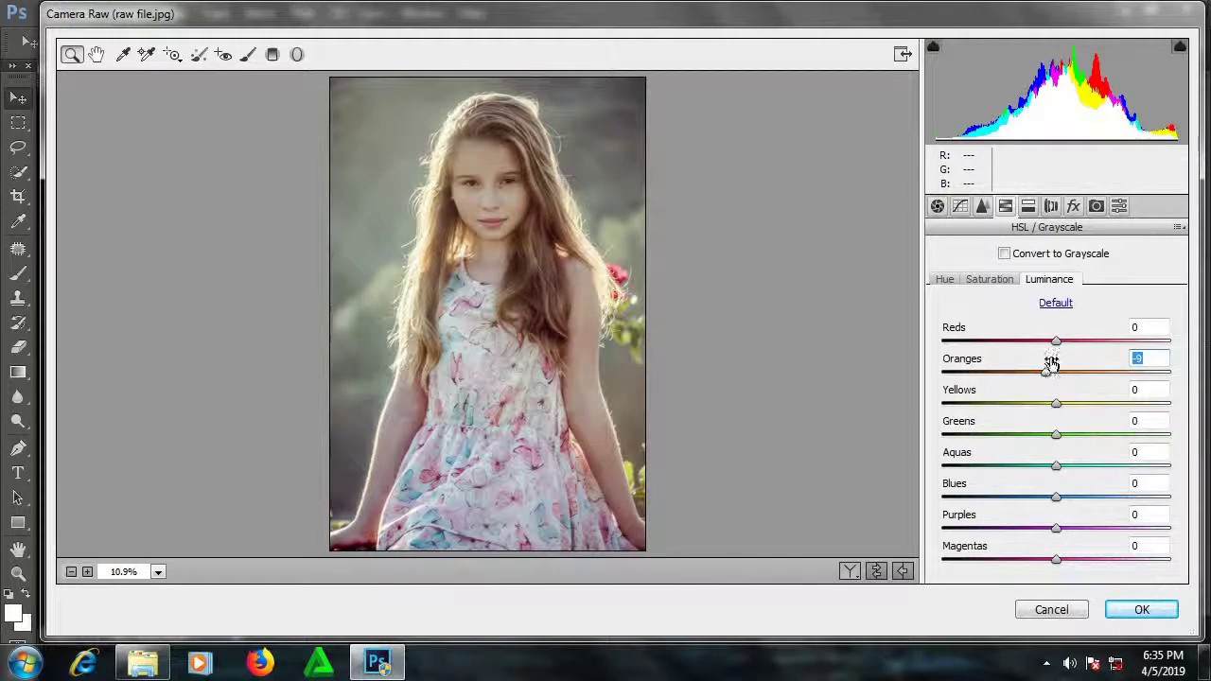
pyautogui.click(944, 280)
pyautogui.moveTo(1056, 407); pyautogui.dragTo(1030, 419)
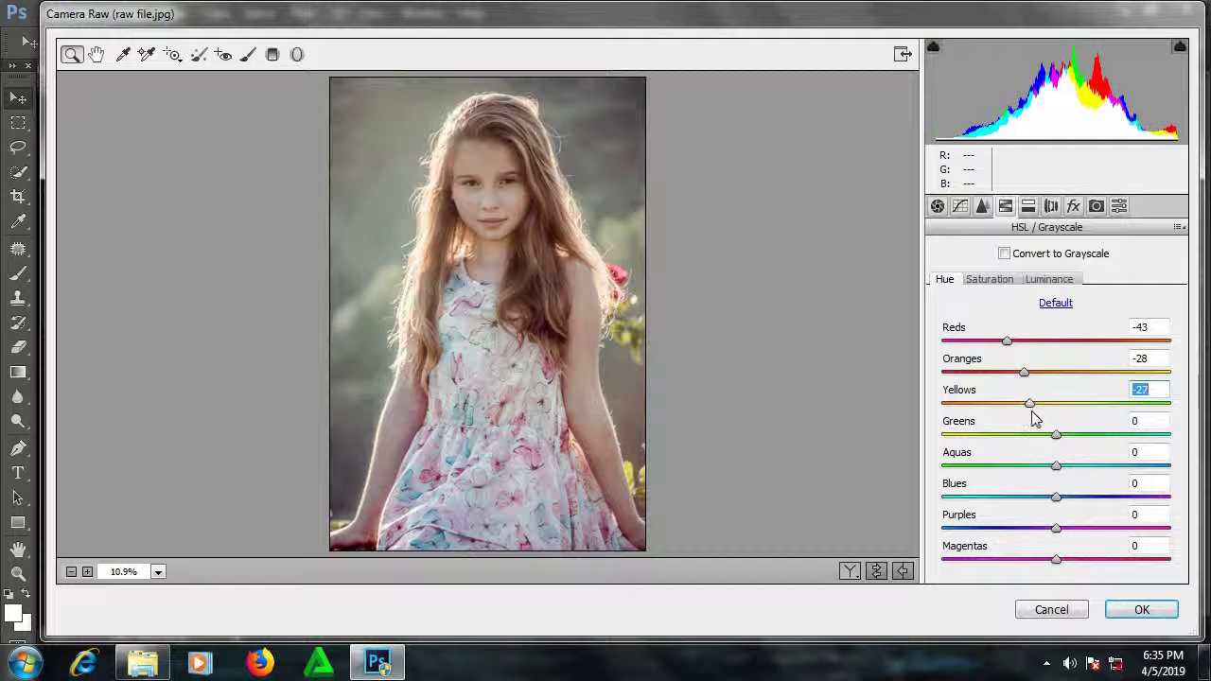
pyautogui.click(989, 279)
pyautogui.moveTo(1057, 405)
pyautogui.mouseDown()
pyautogui.moveTo(1077, 416)
pyautogui.moveTo(1062, 422)
pyautogui.mouseUp()
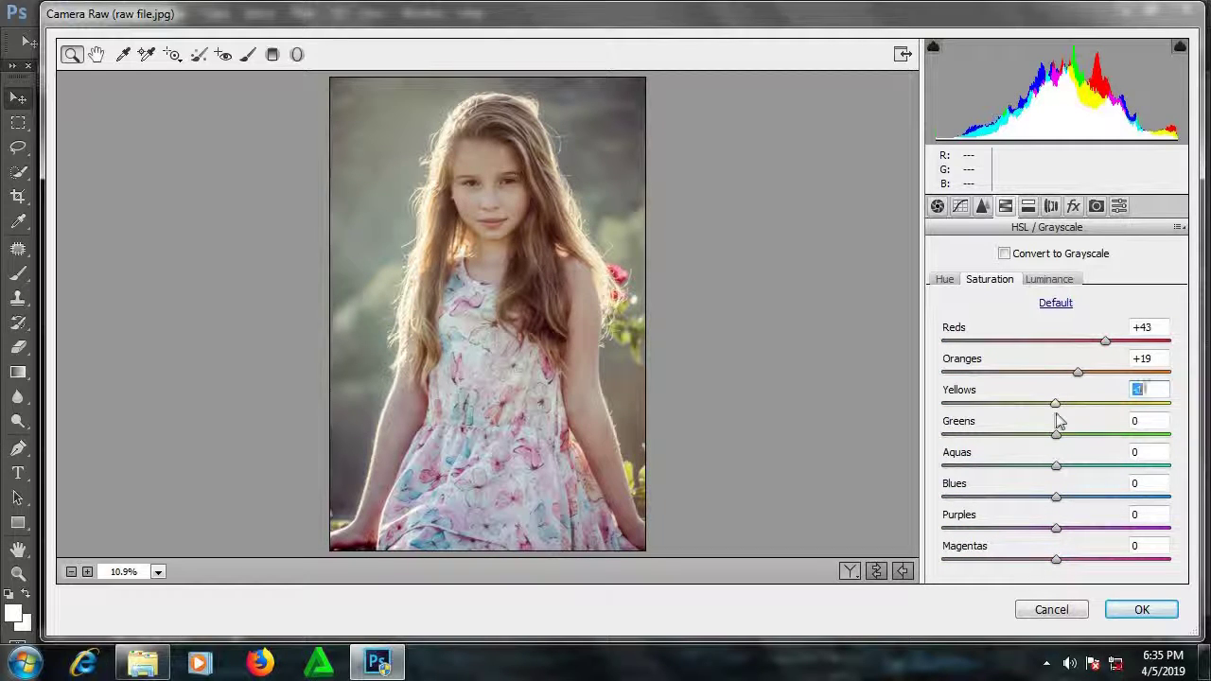
pyautogui.click(1050, 279)
pyautogui.moveTo(1057, 407); pyautogui.dragTo(1075, 409)
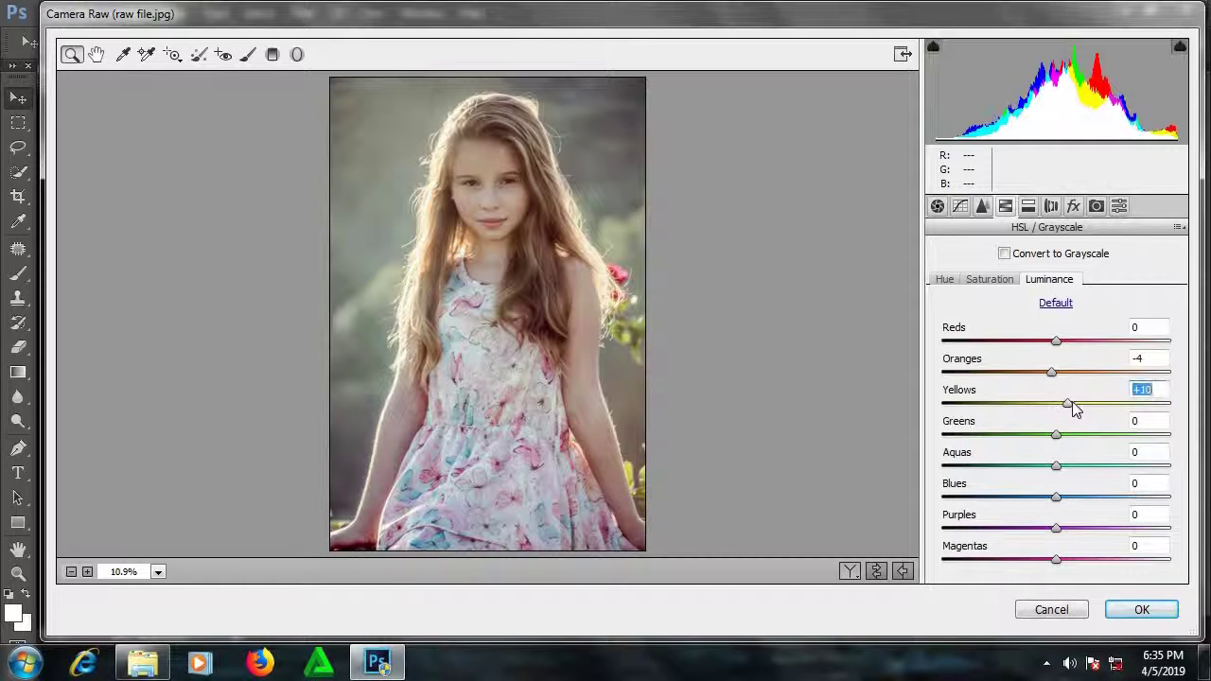
pyautogui.click(945, 280)
pyautogui.moveTo(1056, 436)
pyautogui.mouseDown()
pyautogui.moveTo(1147, 447)
pyautogui.moveTo(1115, 444)
pyautogui.mouseUp()
# Set Greens hue to -77, boost Greens saturation and slightly darken their luminance
pyautogui.moveTo(986, 443)
pyautogui.mouseDown()
pyautogui.moveTo(1007, 445)
pyautogui.moveTo(971, 445)
pyautogui.mouseUp()
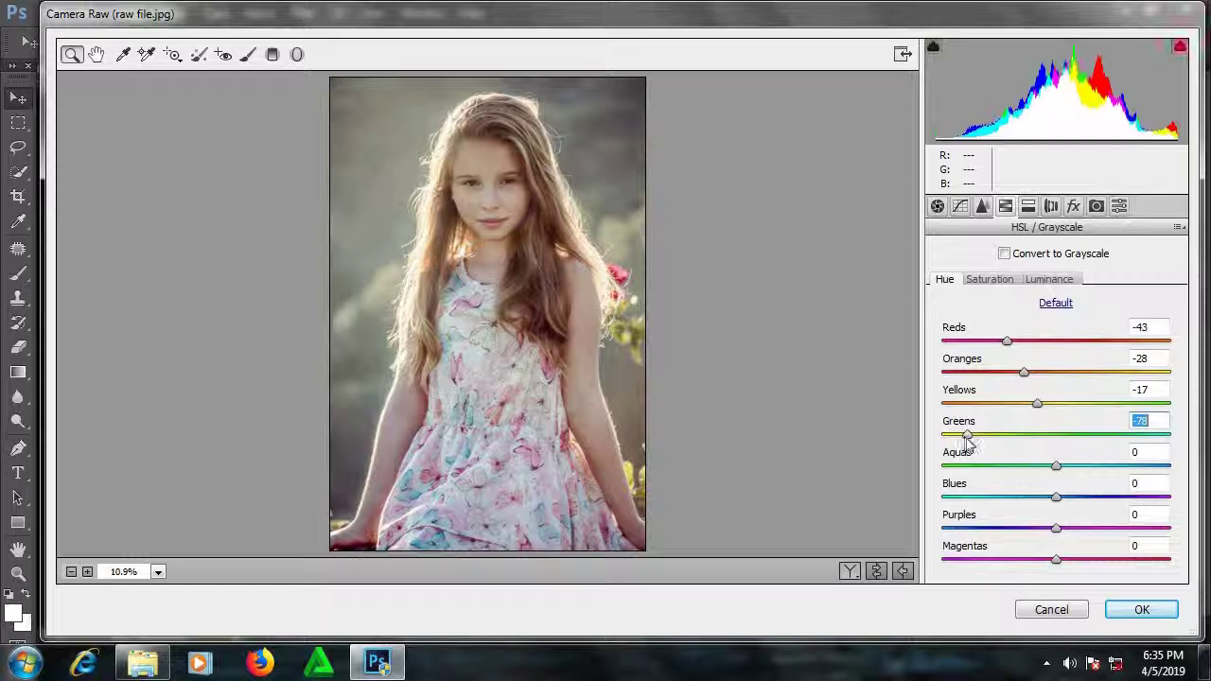
pyautogui.click(988, 279)
pyautogui.moveTo(1057, 436); pyautogui.dragTo(1105, 437)
pyautogui.click(1049, 279)
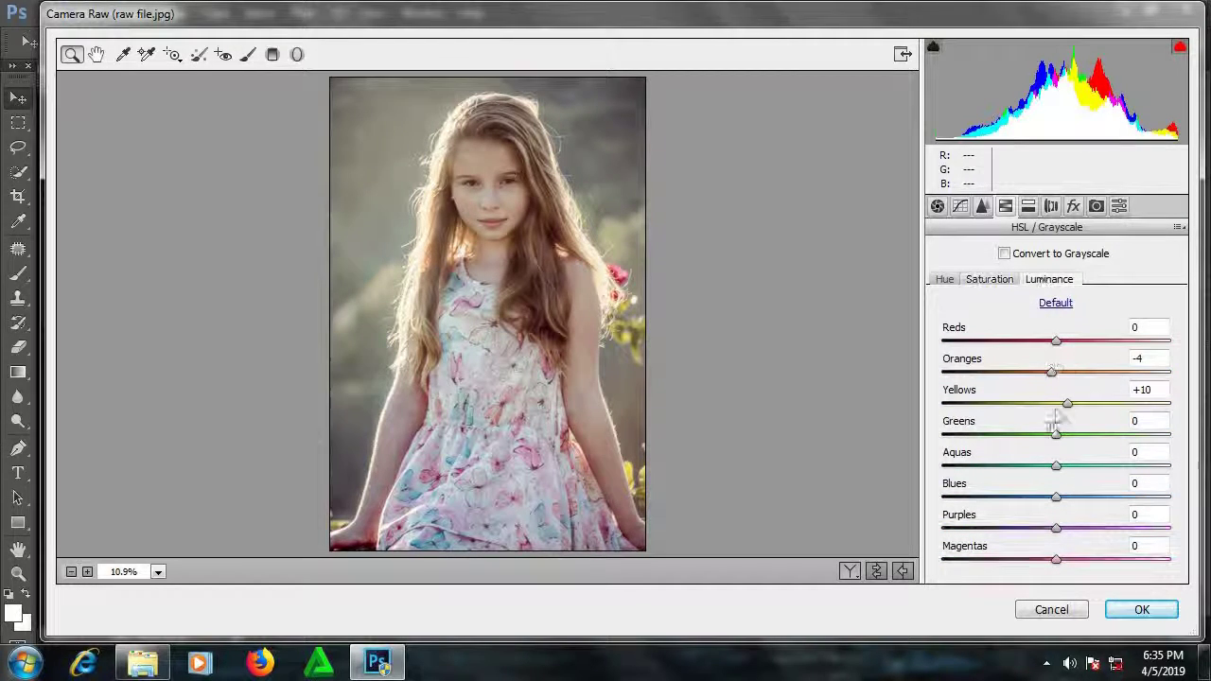
pyautogui.moveTo(1056, 436); pyautogui.dragTo(1038, 442)
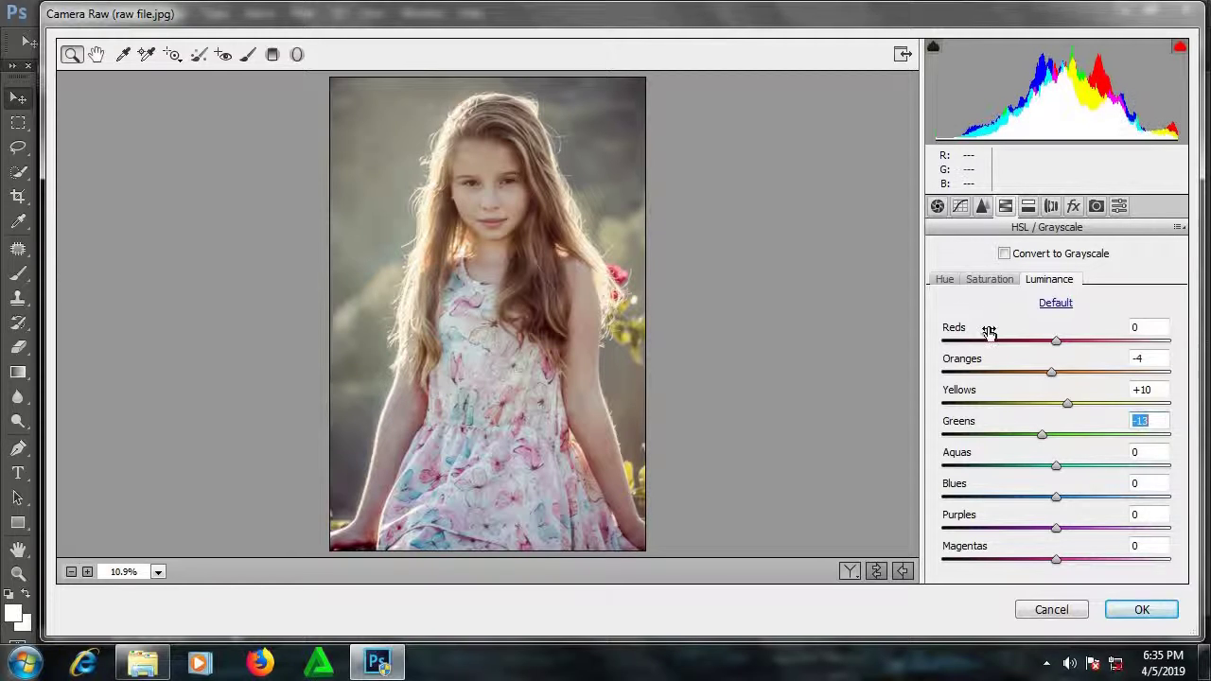
# Set Aquas hue -38, Purples hue +53 and Purples saturation +28
pyautogui.click(944, 279)
pyautogui.moveTo(1056, 466); pyautogui.dragTo(1018, 466)
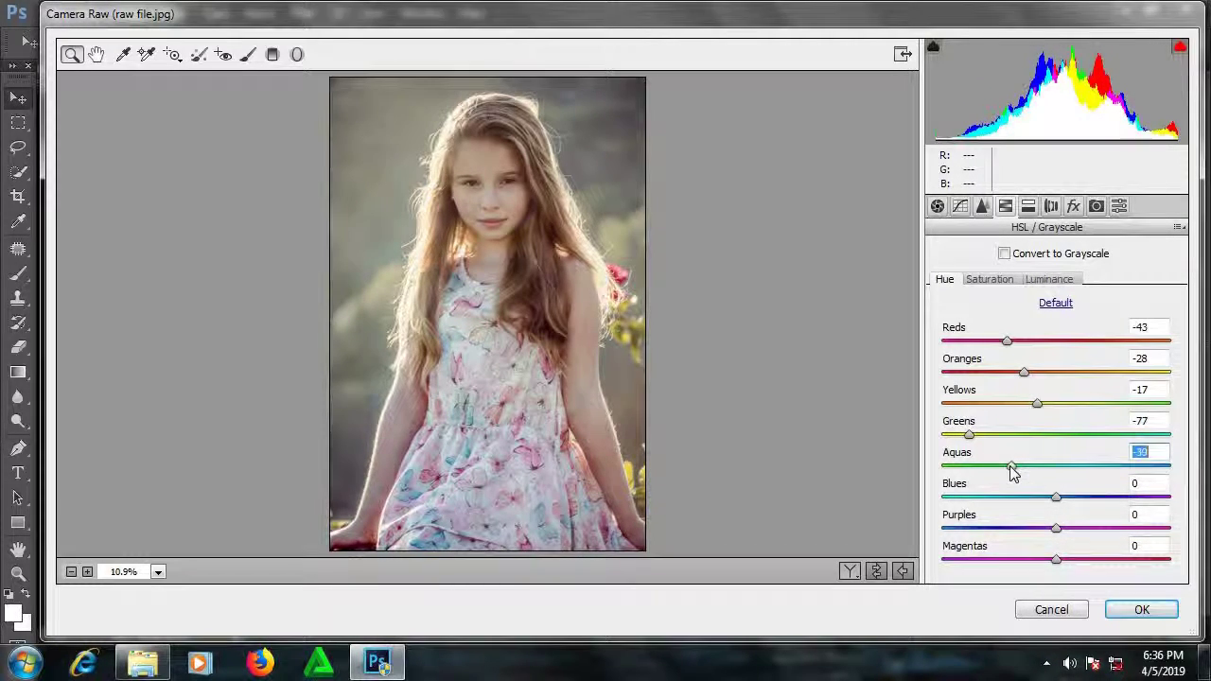
pyautogui.click(980, 282)
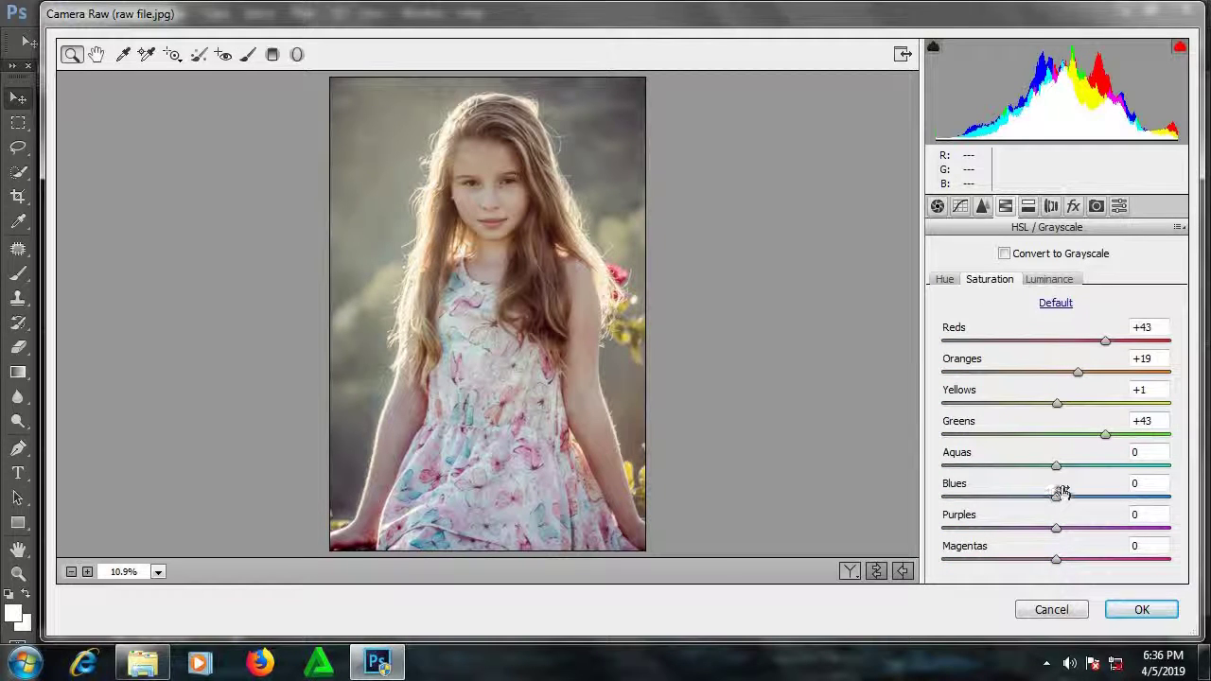
pyautogui.click(1049, 280)
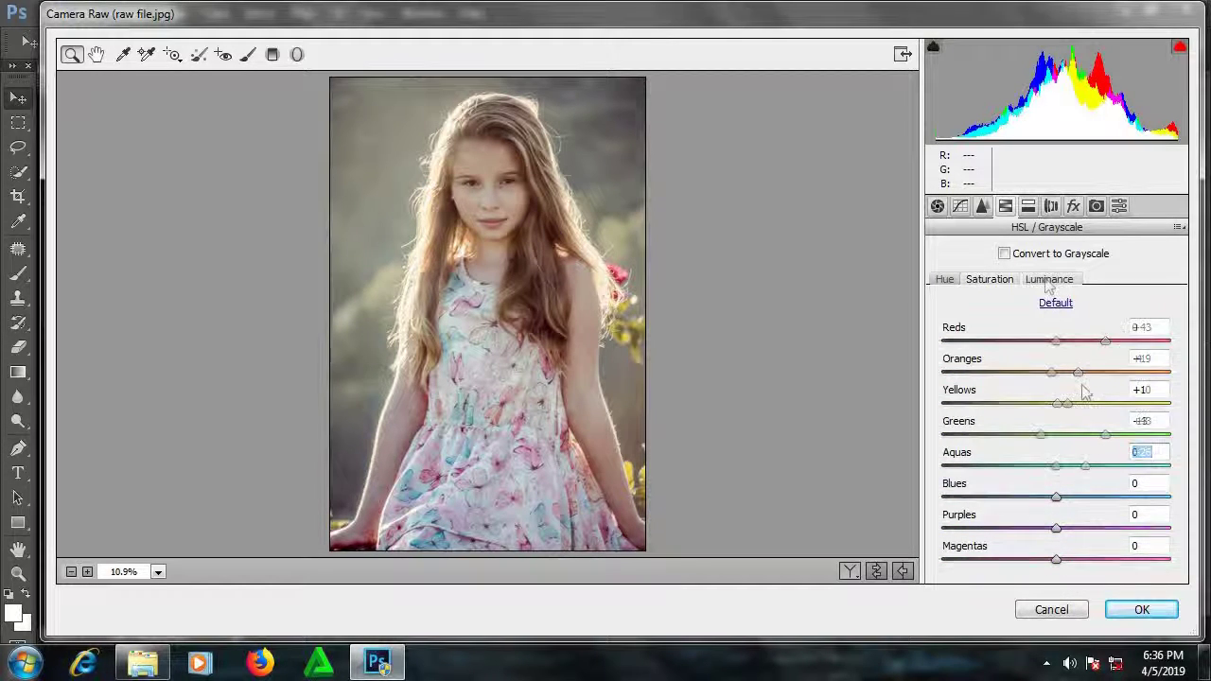
pyautogui.click(944, 279)
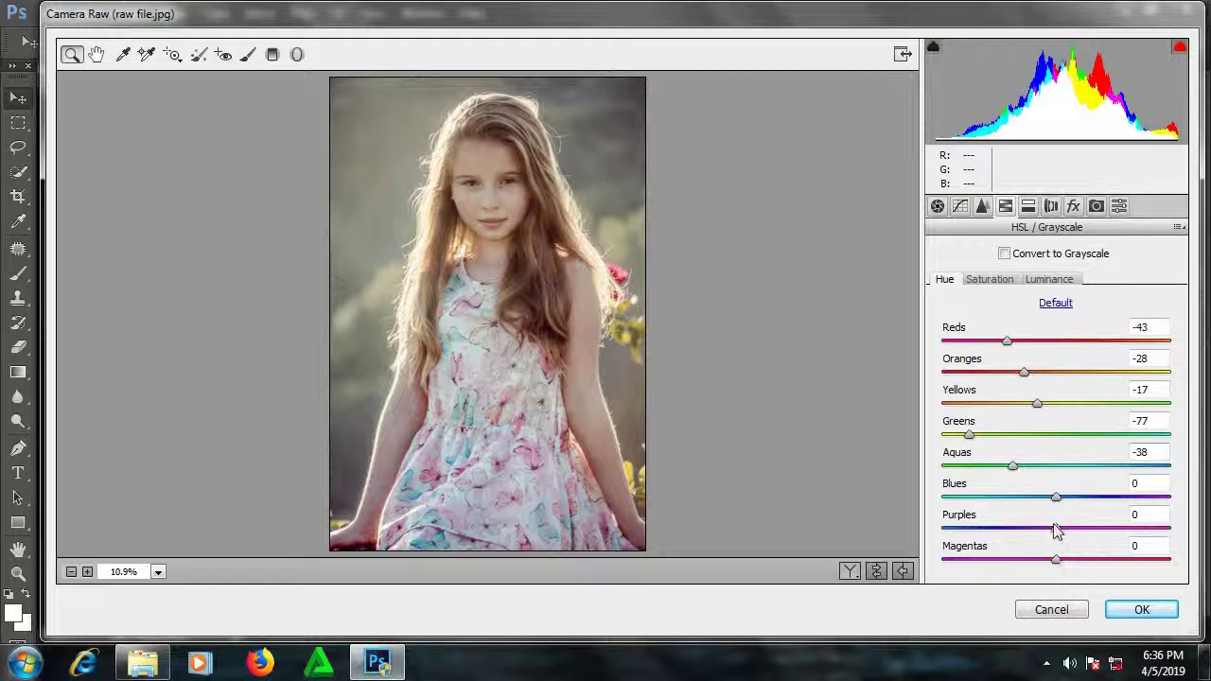
pyautogui.moveTo(1178, 530); pyautogui.dragTo(1098, 531)
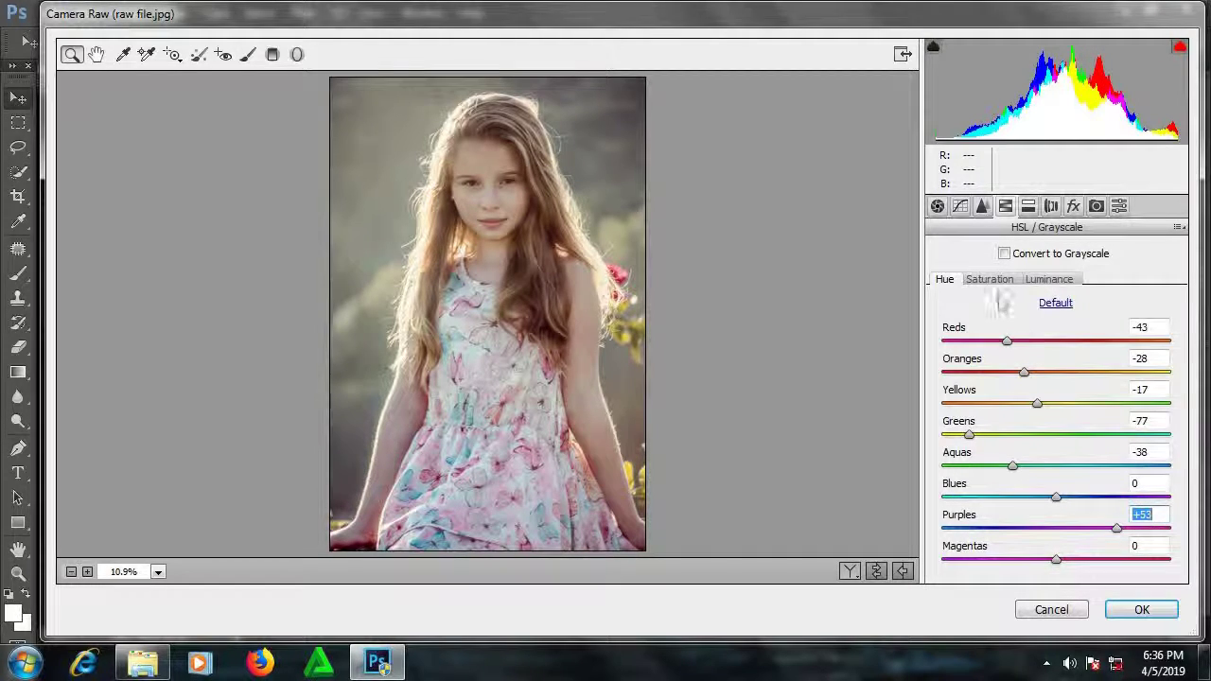
pyautogui.click(990, 279)
pyautogui.moveTo(1055, 528); pyautogui.dragTo(1088, 530)
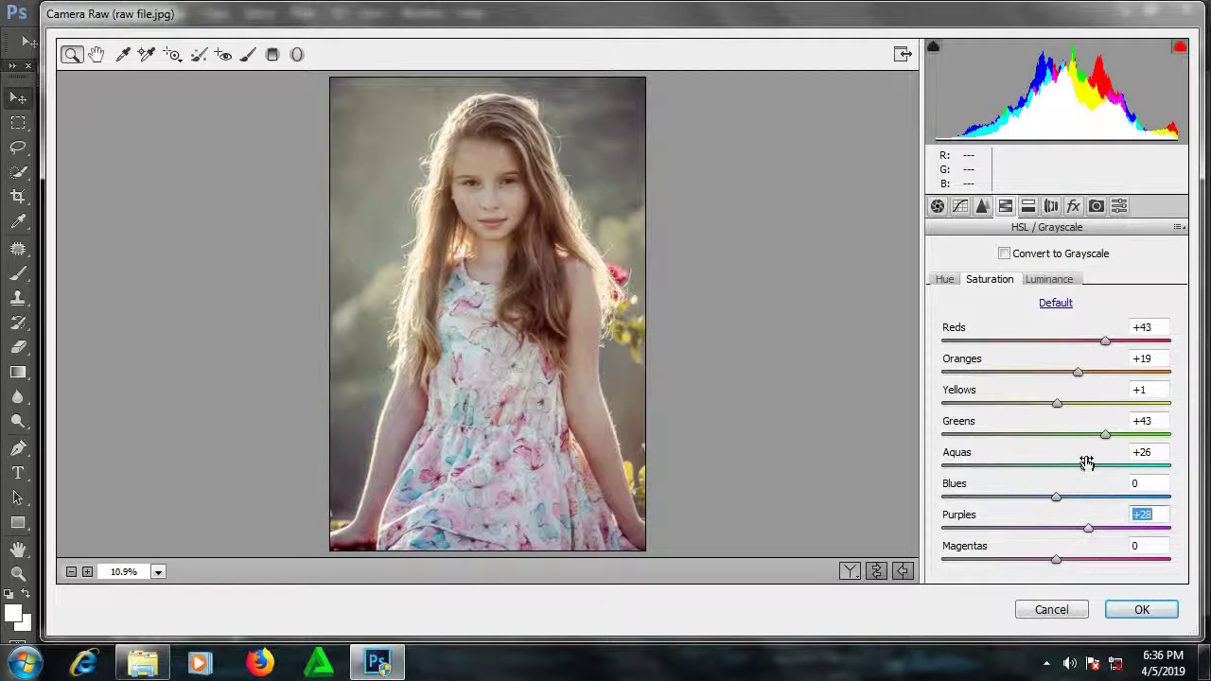
# Shift the Magentas hue to +11
pyautogui.click(943, 279)
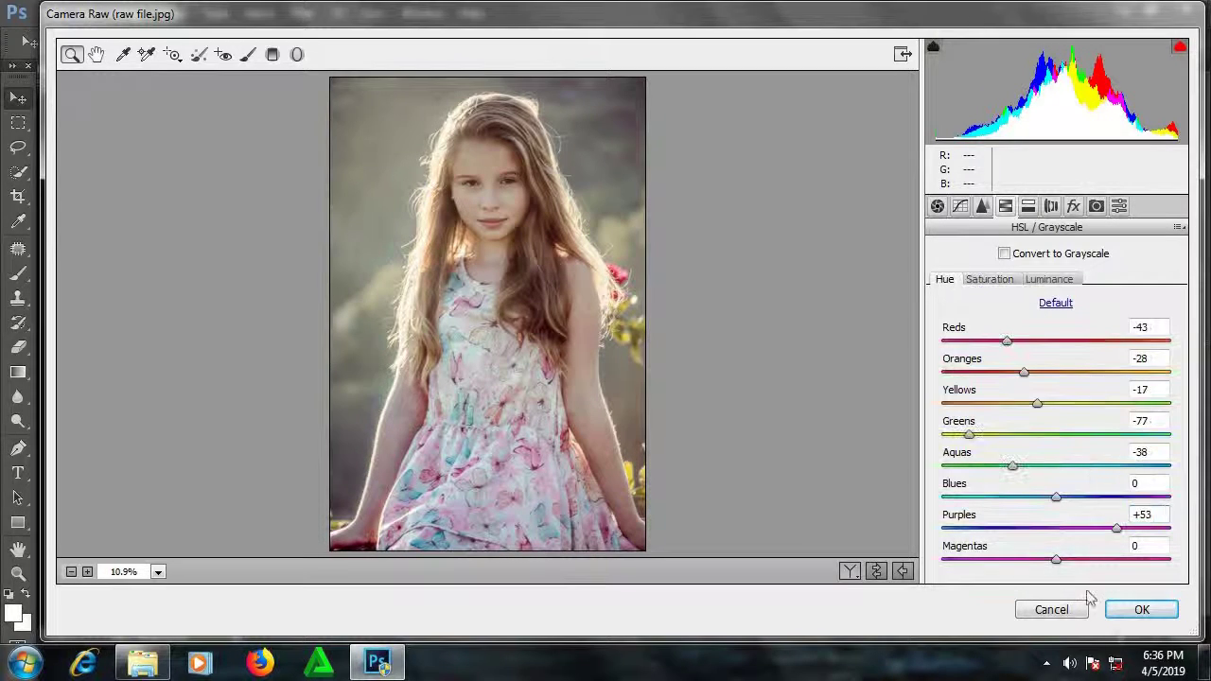
pyautogui.click(1056, 559)
pyautogui.moveTo(1056, 559); pyautogui.dragTo(1068, 564)
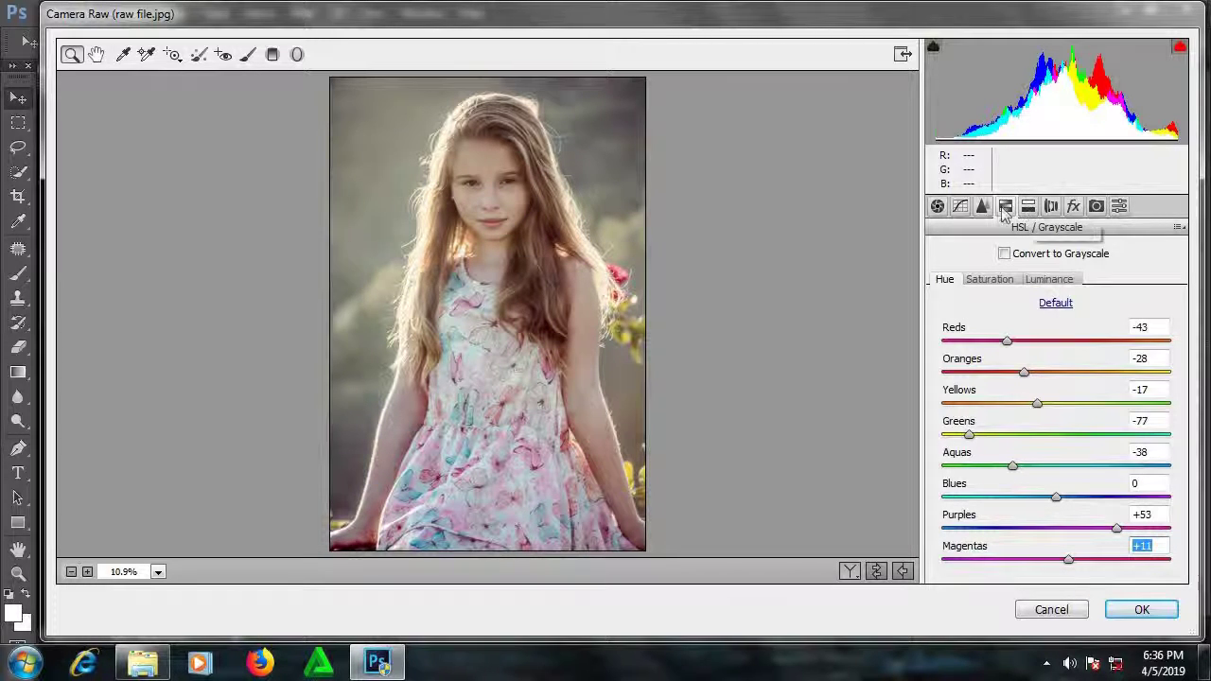
pyautogui.click(1073, 206)
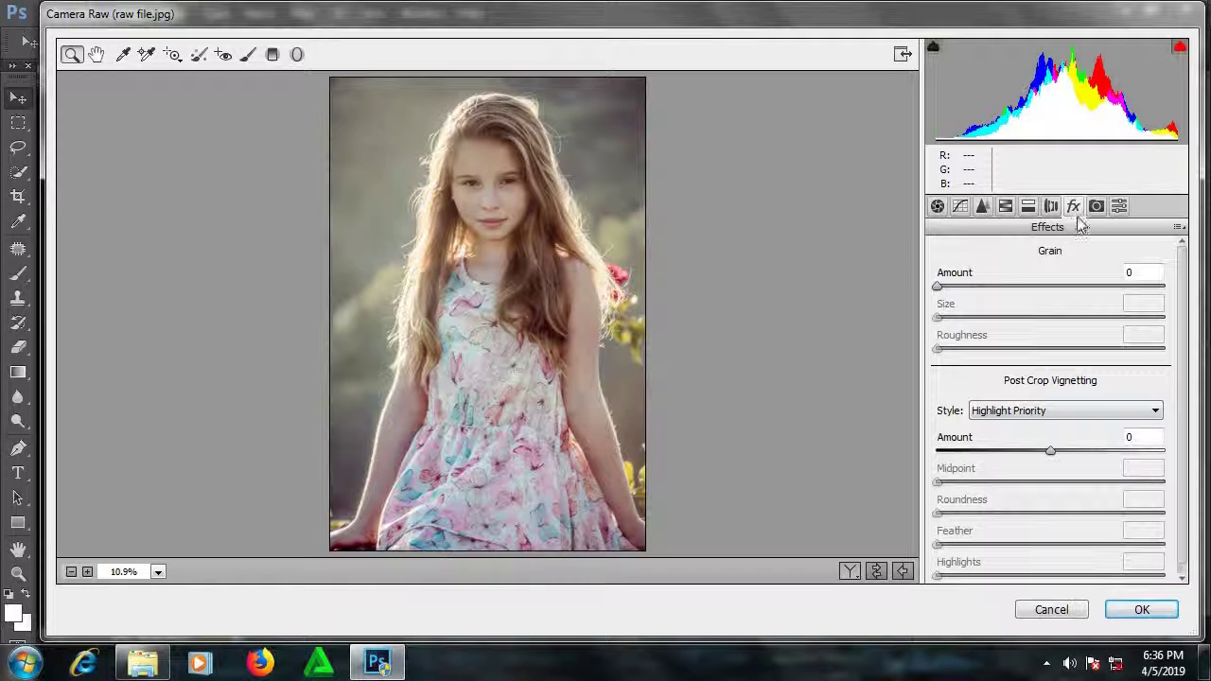
pyautogui.click(960, 206)
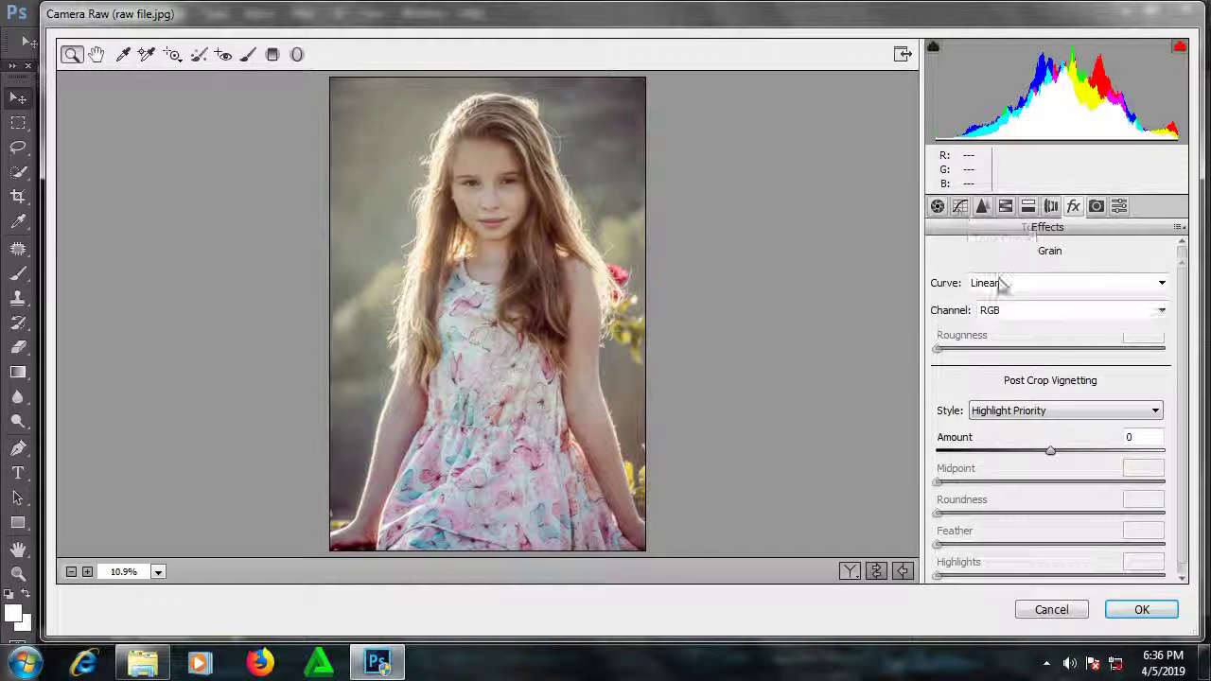
# Add highlight, midtone and shadow points to the RGB Point curve, nudging them into a gentle S-curve
pyautogui.click(1111, 389)
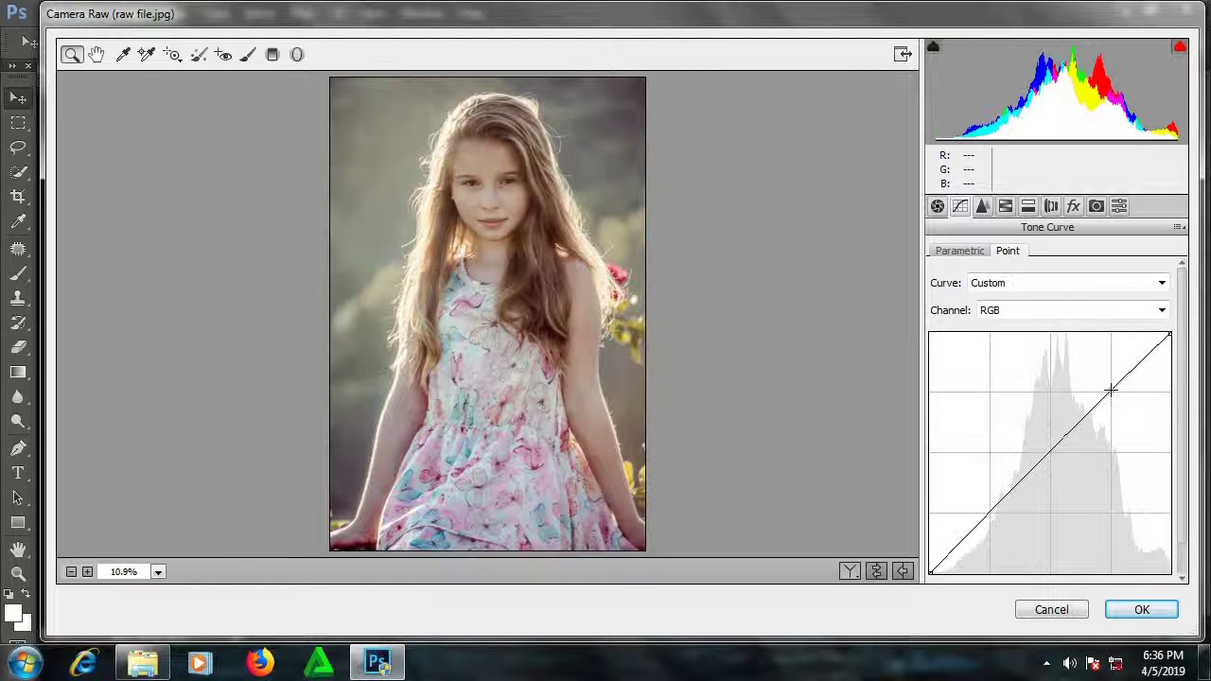
pyautogui.click(1046, 451)
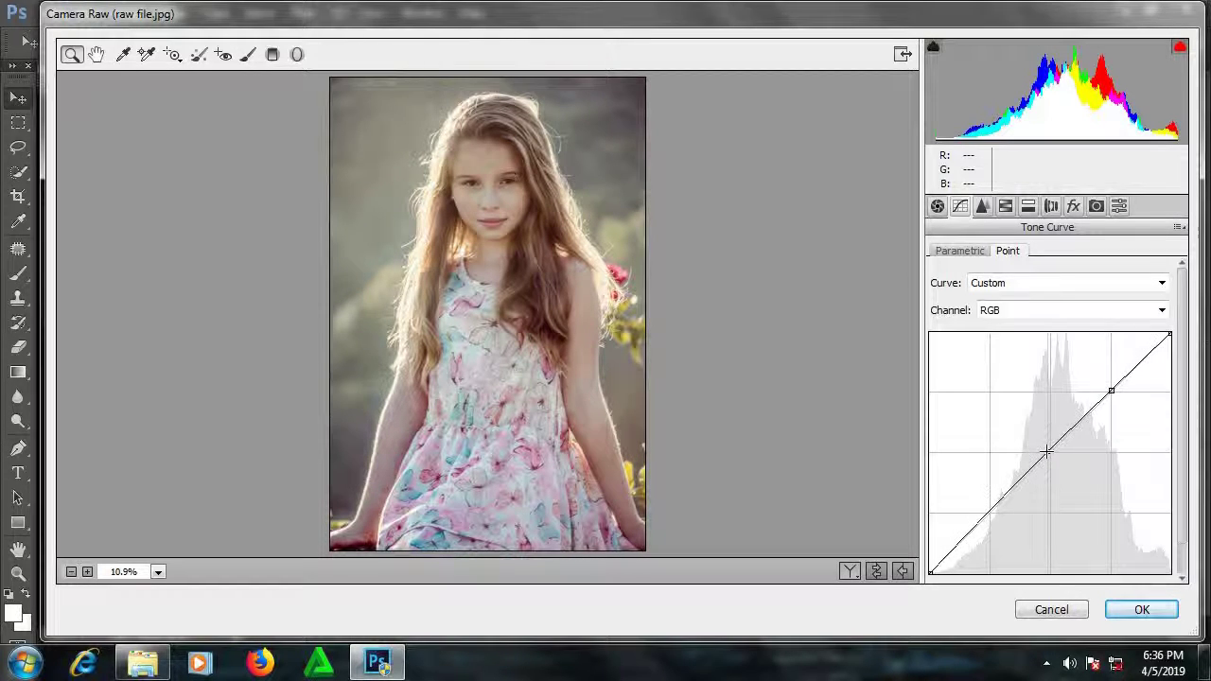
pyautogui.click(1111, 388)
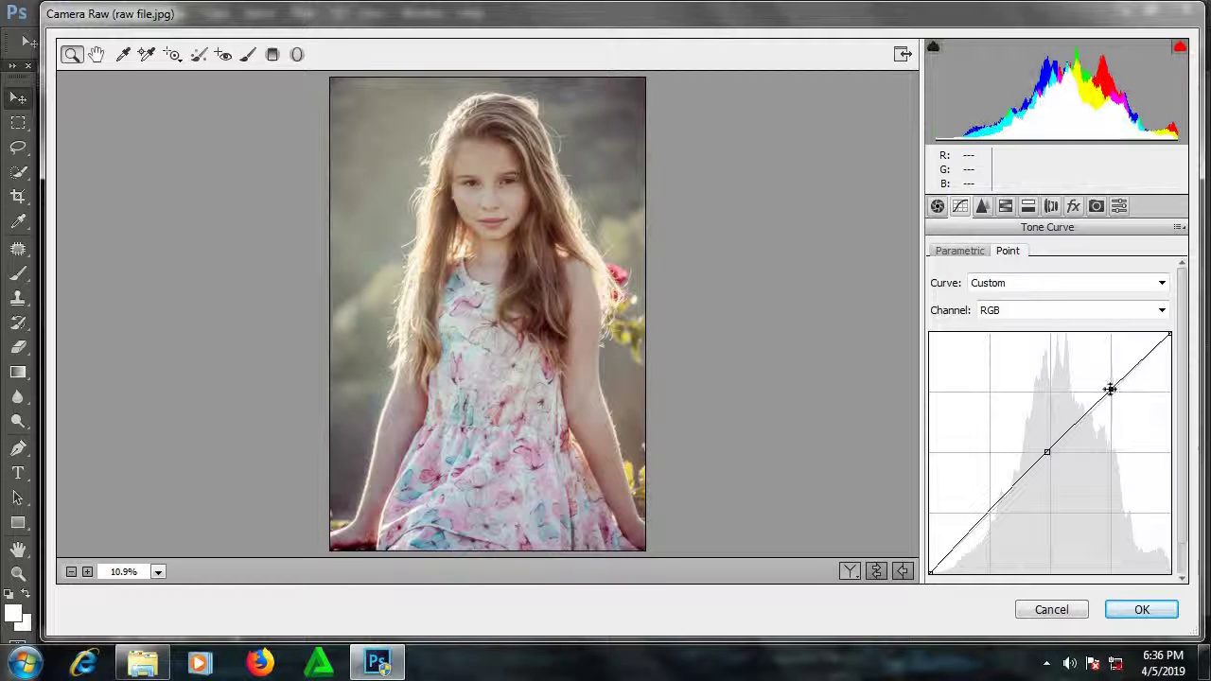
pyautogui.click(1046, 450)
pyautogui.moveTo(1046, 450); pyautogui.dragTo(1057, 448)
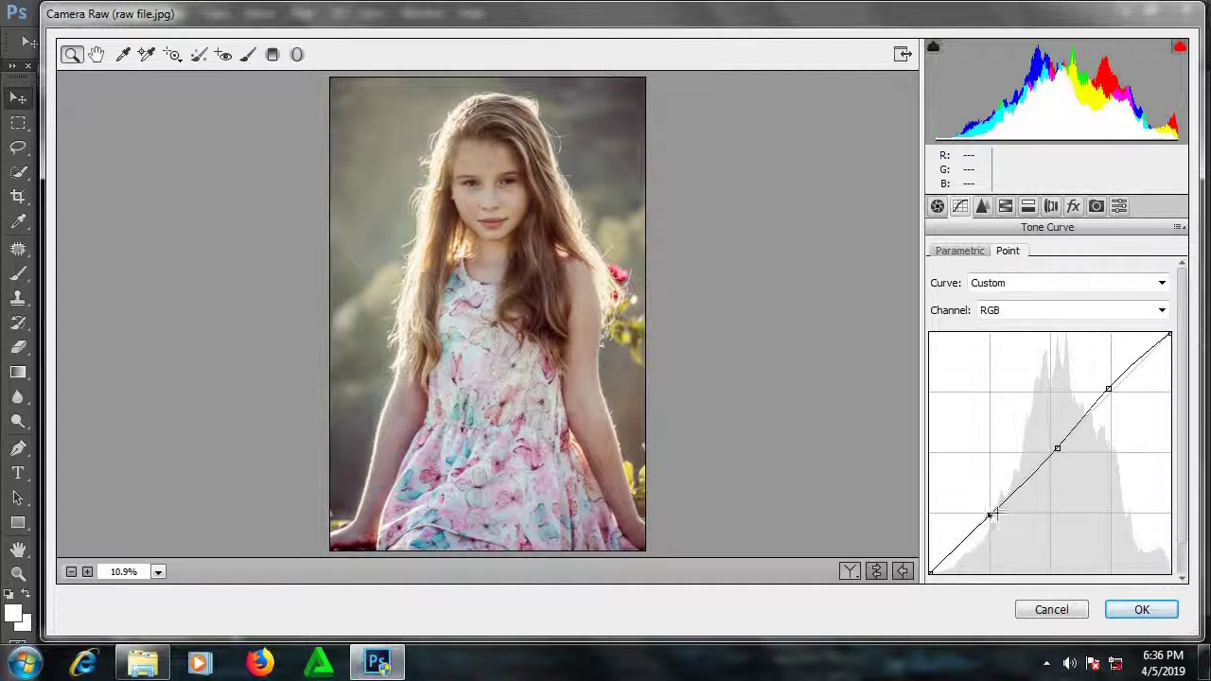
pyautogui.moveTo(985, 512); pyautogui.dragTo(996, 513)
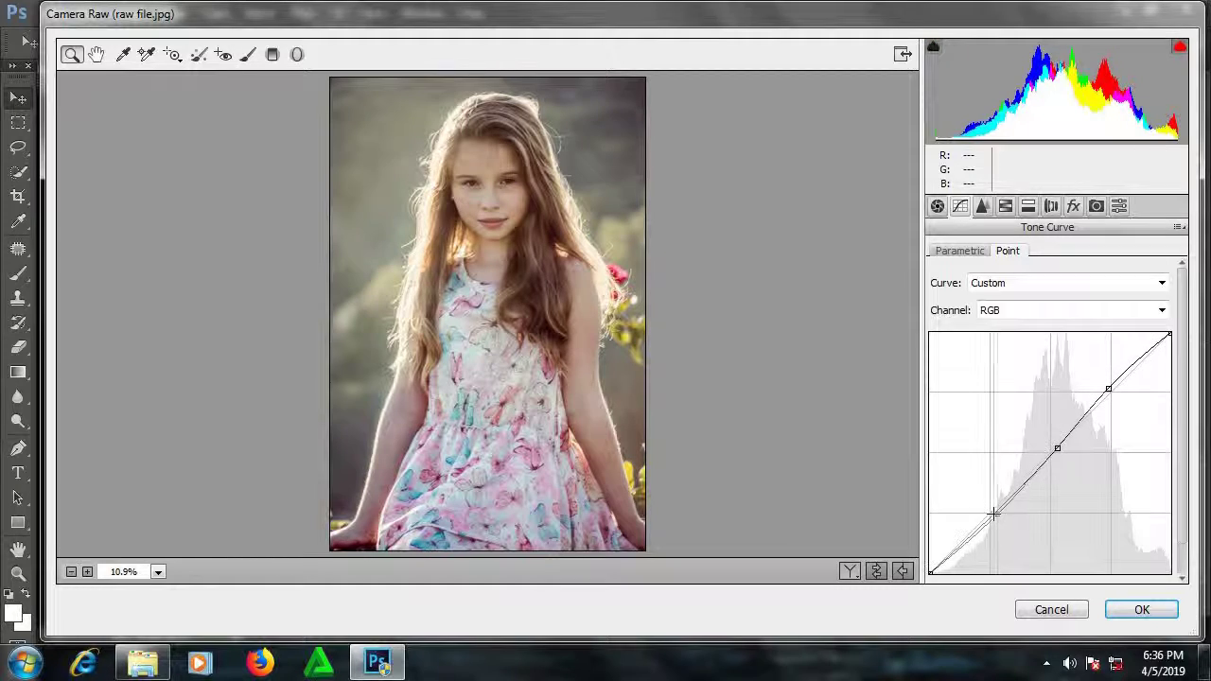
pyautogui.moveTo(1056, 451); pyautogui.dragTo(1050, 446)
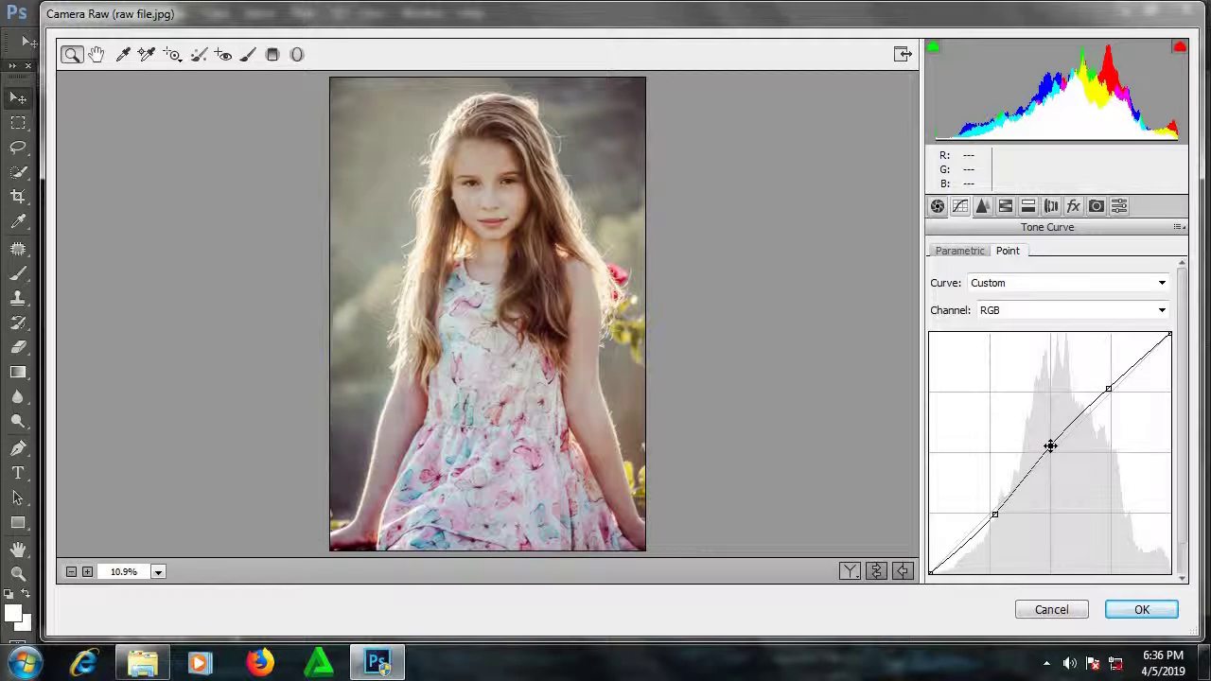
pyautogui.click(1112, 390)
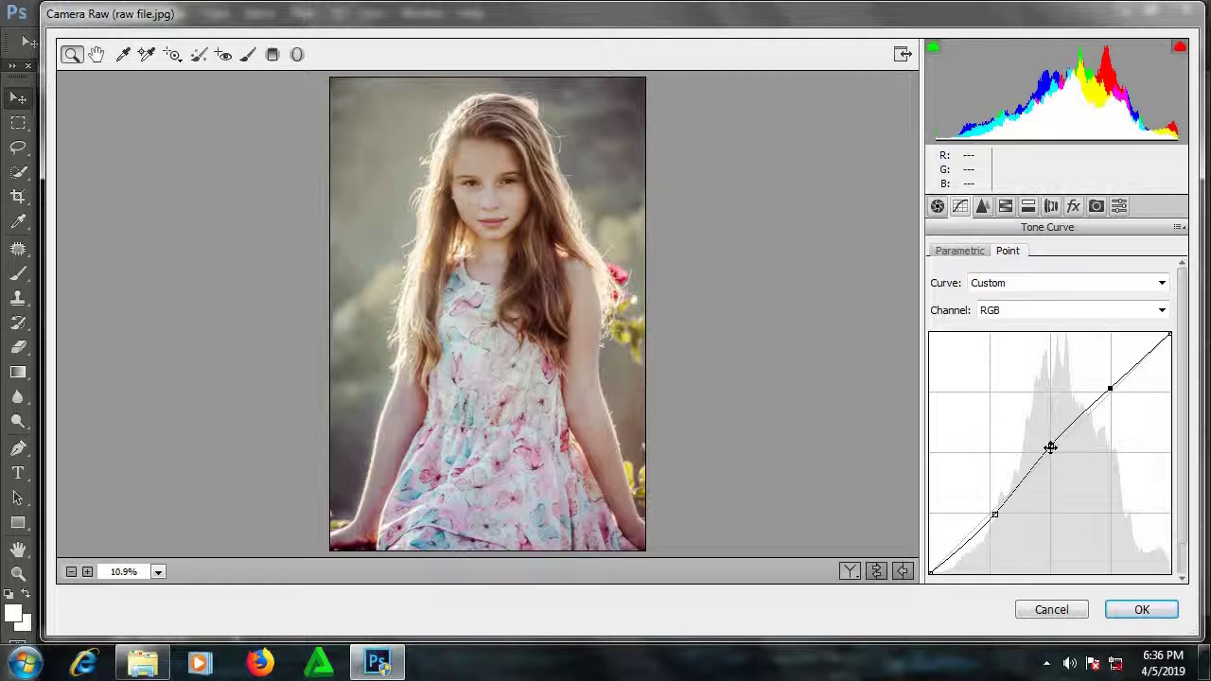
pyautogui.moveTo(1045, 447); pyautogui.dragTo(1045, 449)
pyautogui.click(1075, 313)
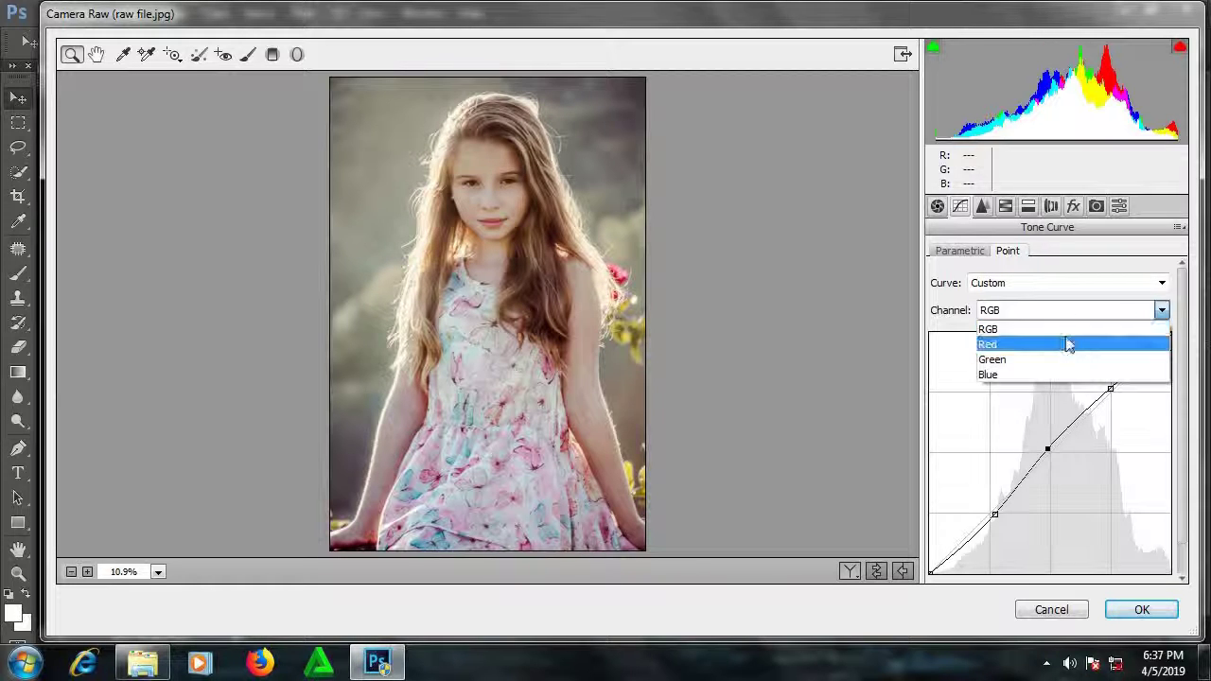
# Add highlight, midtone and shadow points to the Red channel curve
pyautogui.click(1068, 343)
pyautogui.click(1114, 389)
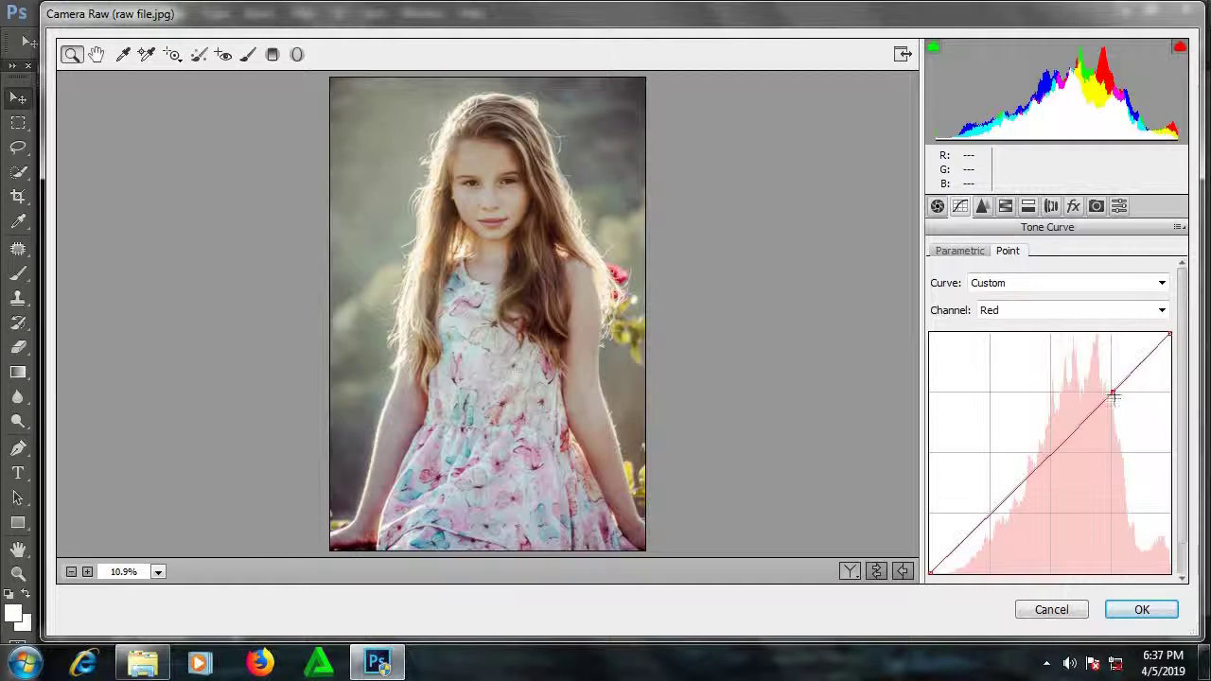
pyautogui.moveTo(1110, 391); pyautogui.dragTo(1112, 390)
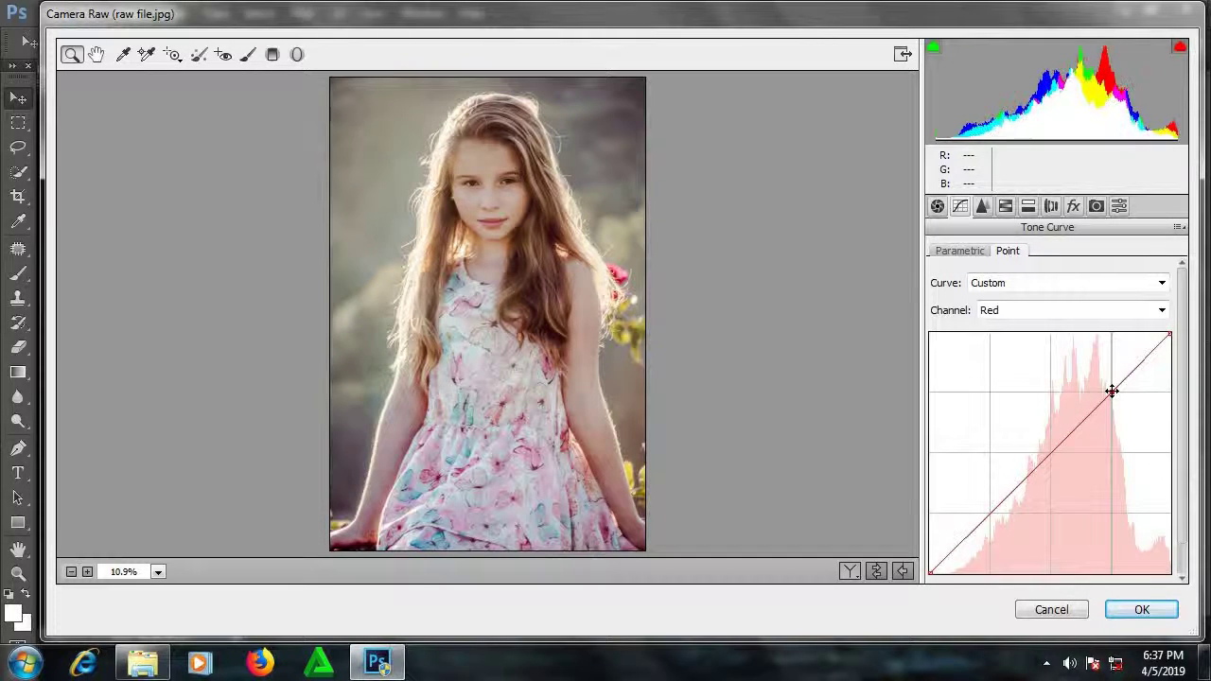
pyautogui.click(1051, 453)
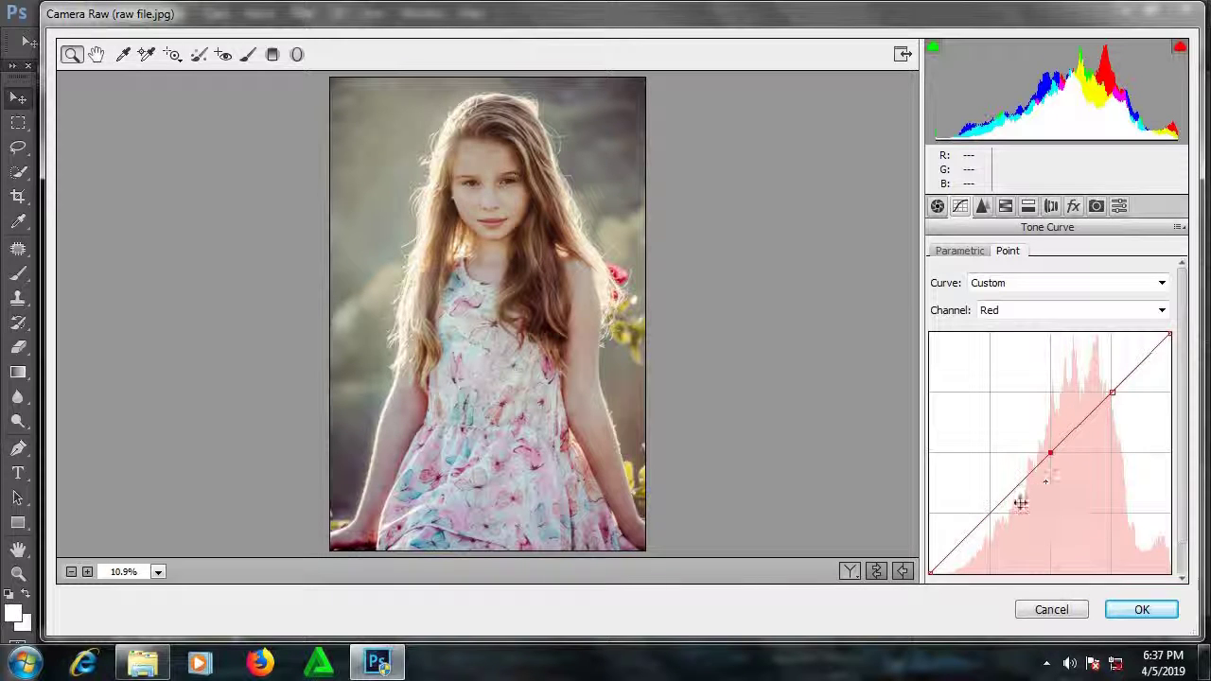
pyautogui.click(988, 516)
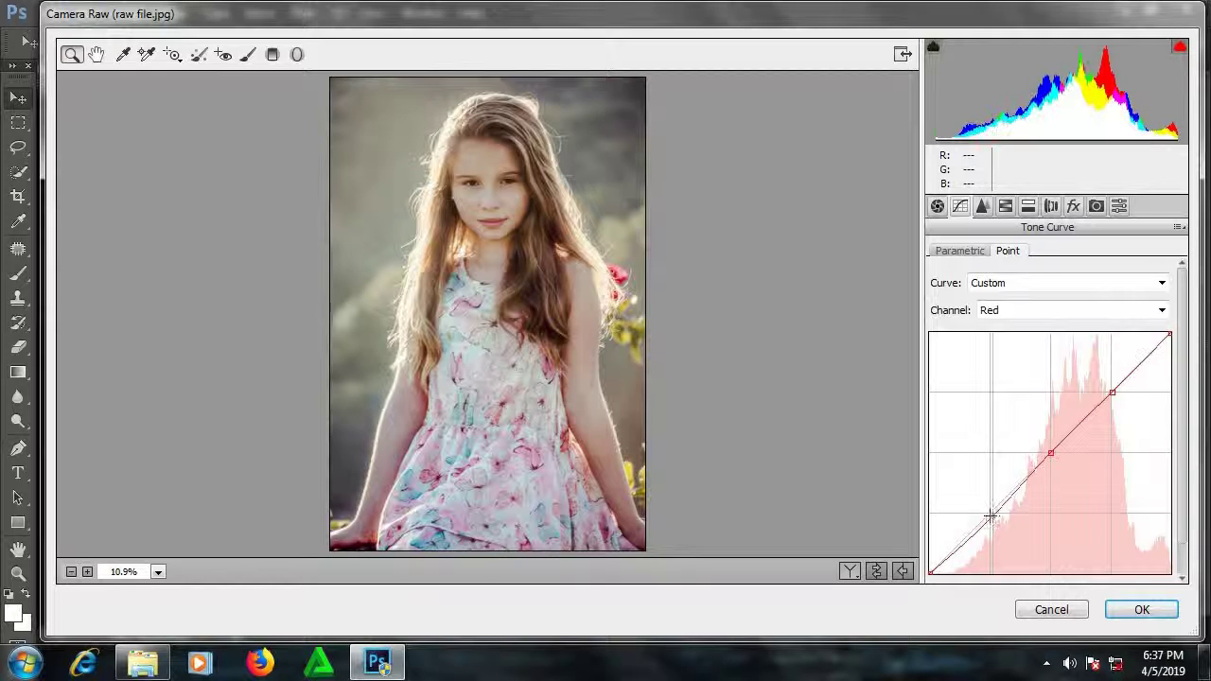
# Add highlight, midtone and shadow points to the Green channel curve
pyautogui.click(1086, 312)
pyautogui.click(1047, 360)
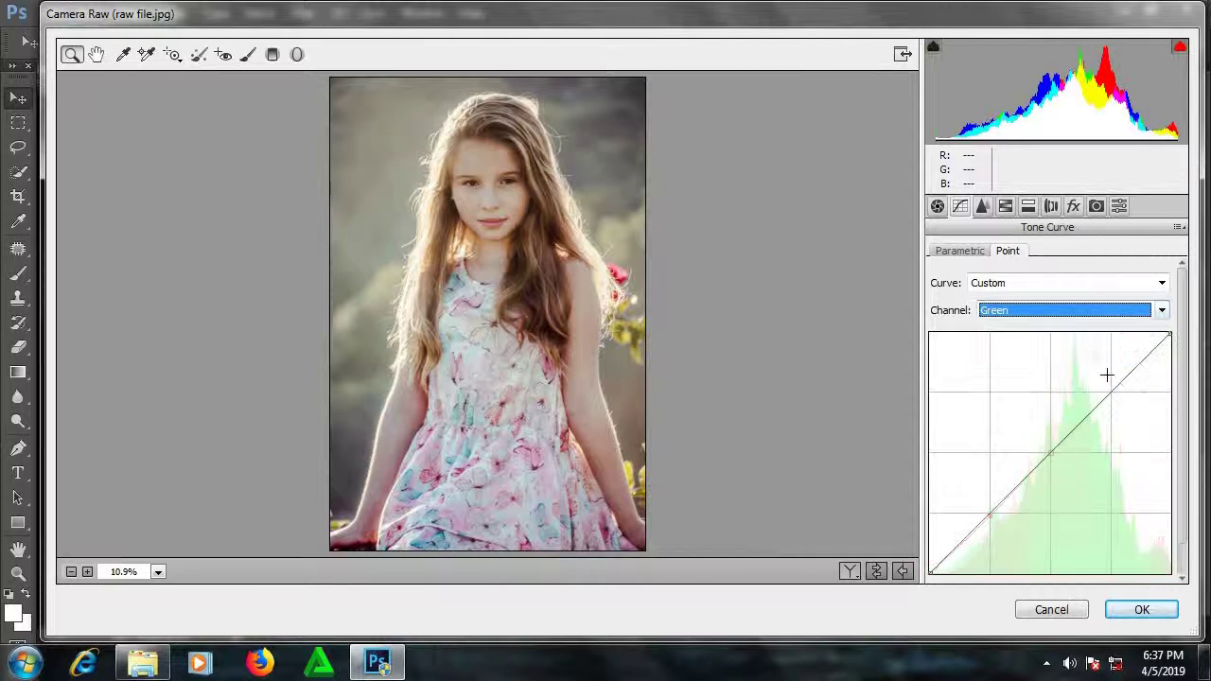
pyautogui.moveTo(1112, 392); pyautogui.dragTo(1112, 392)
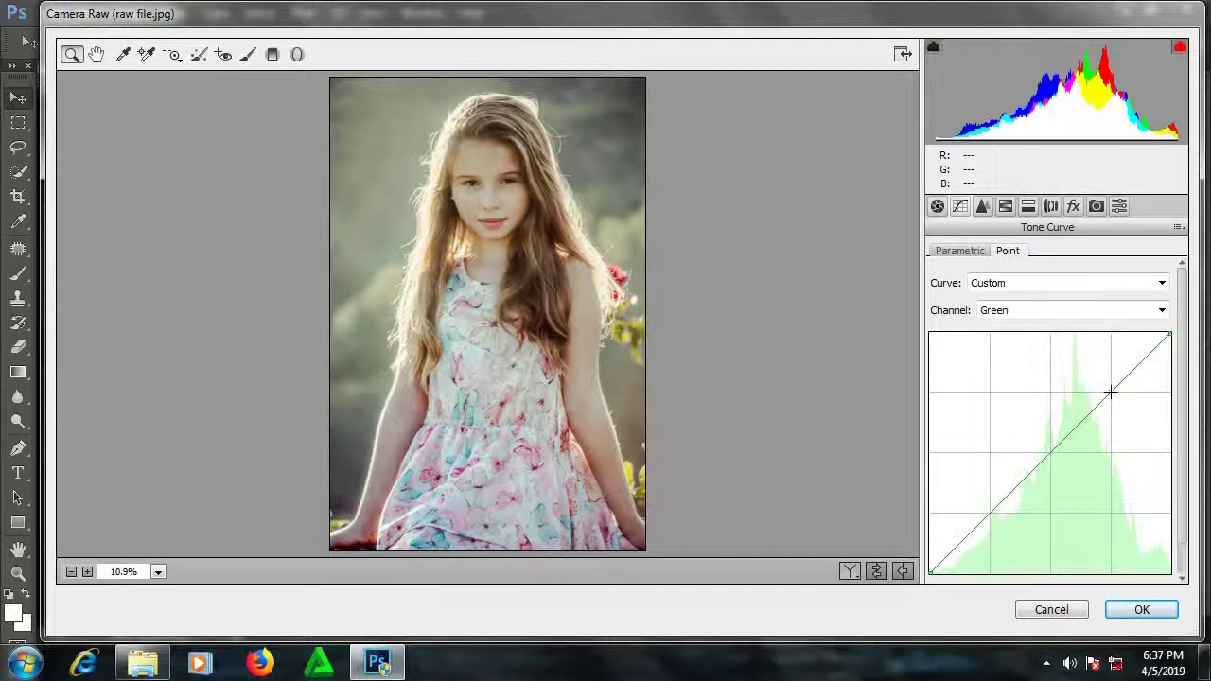
pyautogui.click(1050, 454)
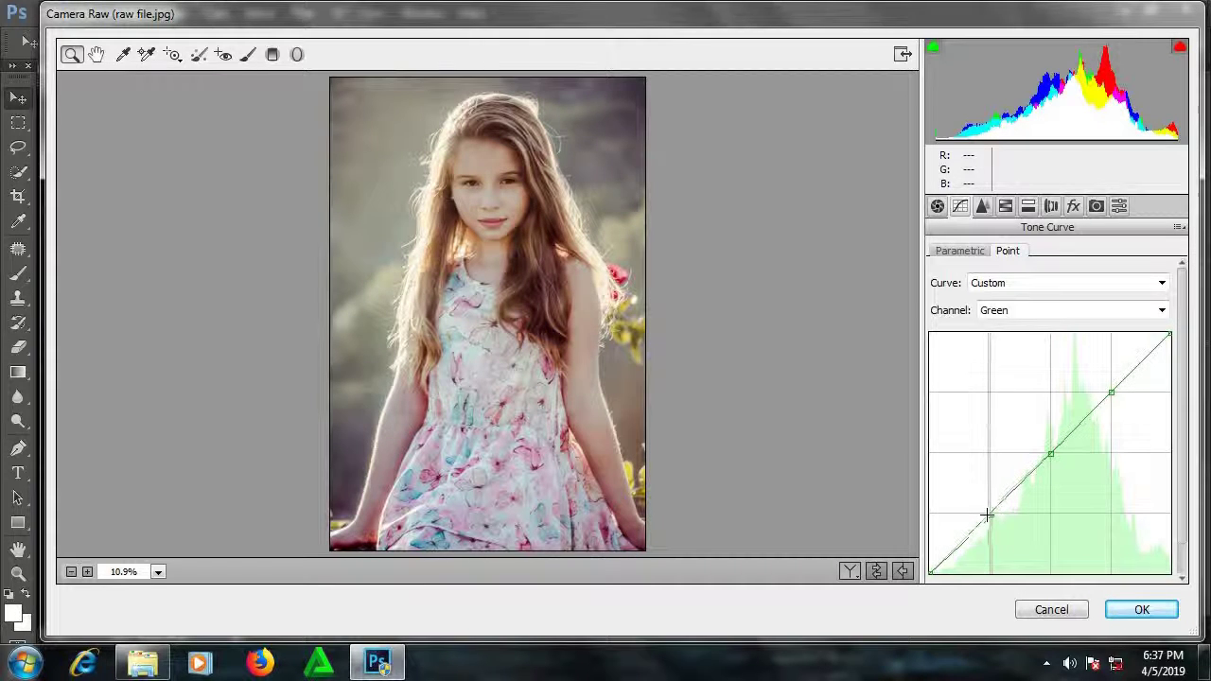
pyautogui.click(989, 515)
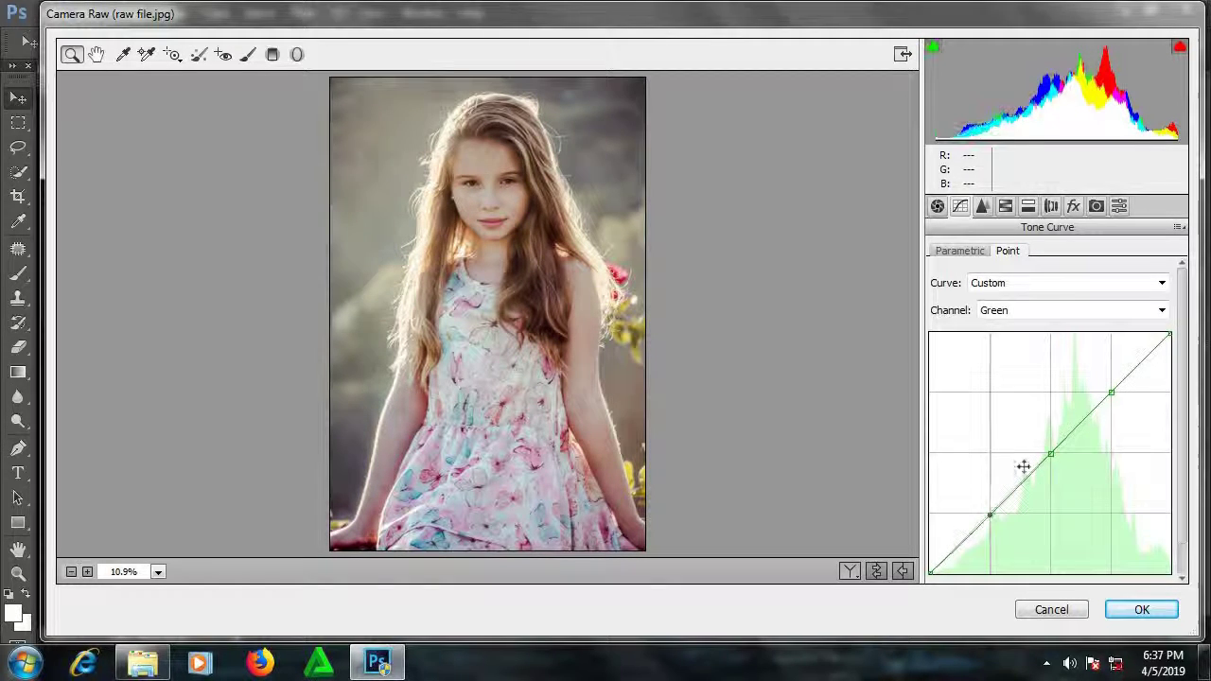
pyautogui.click(1115, 310)
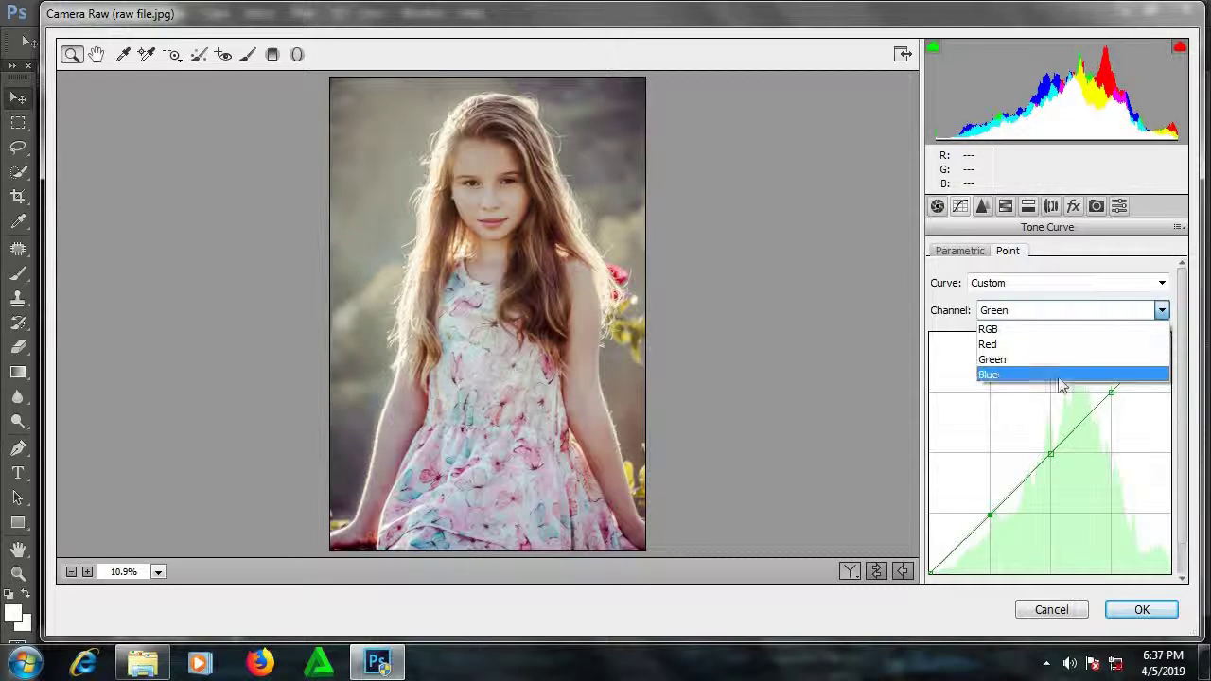
# Add points to the Blue channel curve, lifting the midtone for a cooler tint
pyautogui.click(1054, 376)
pyautogui.click(1112, 391)
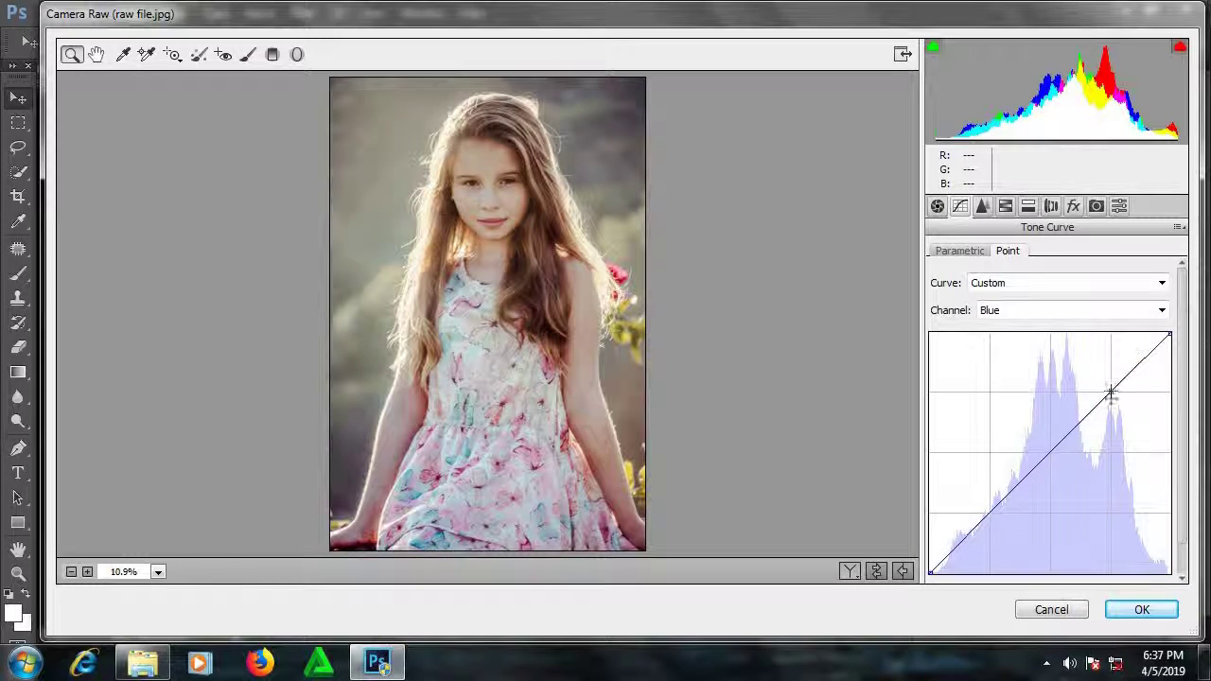
pyautogui.click(1050, 452)
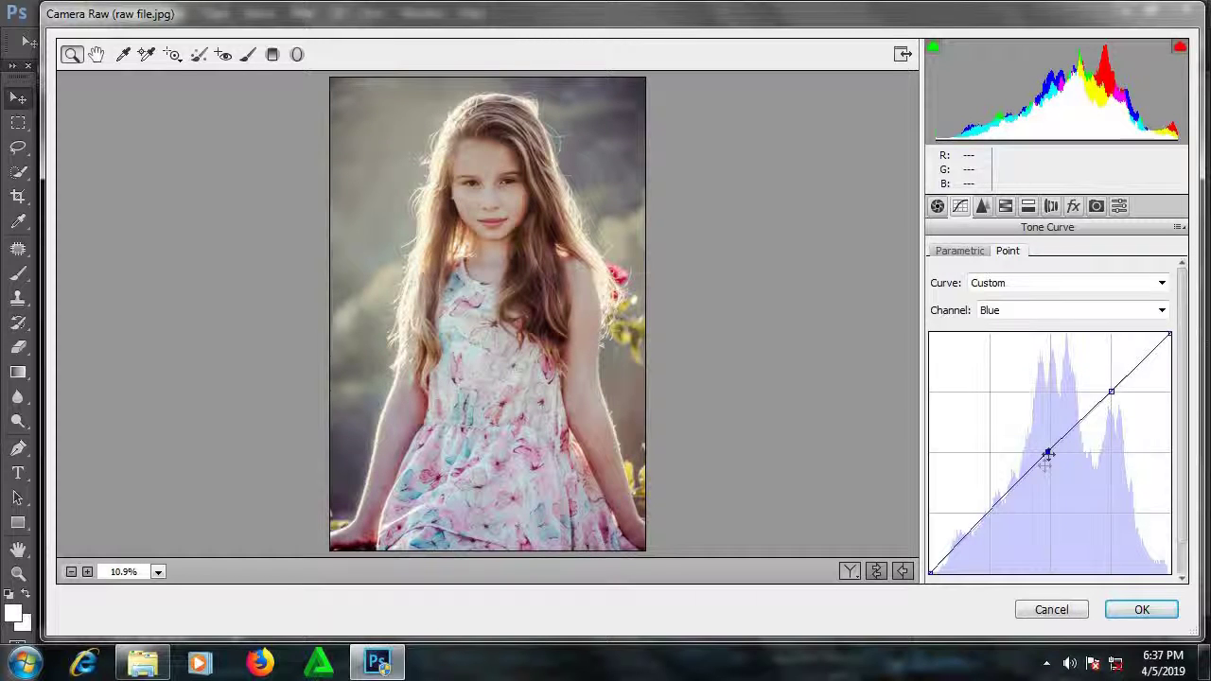
pyautogui.moveTo(1044, 451); pyautogui.dragTo(1049, 448)
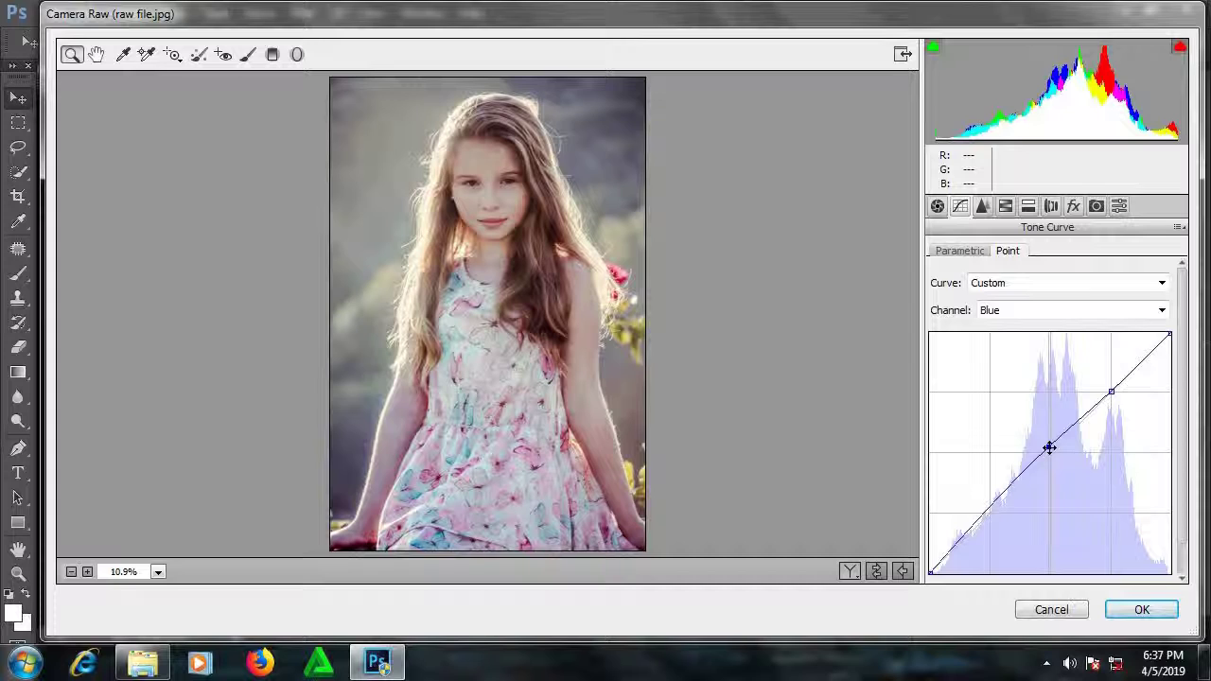
pyautogui.click(1112, 388)
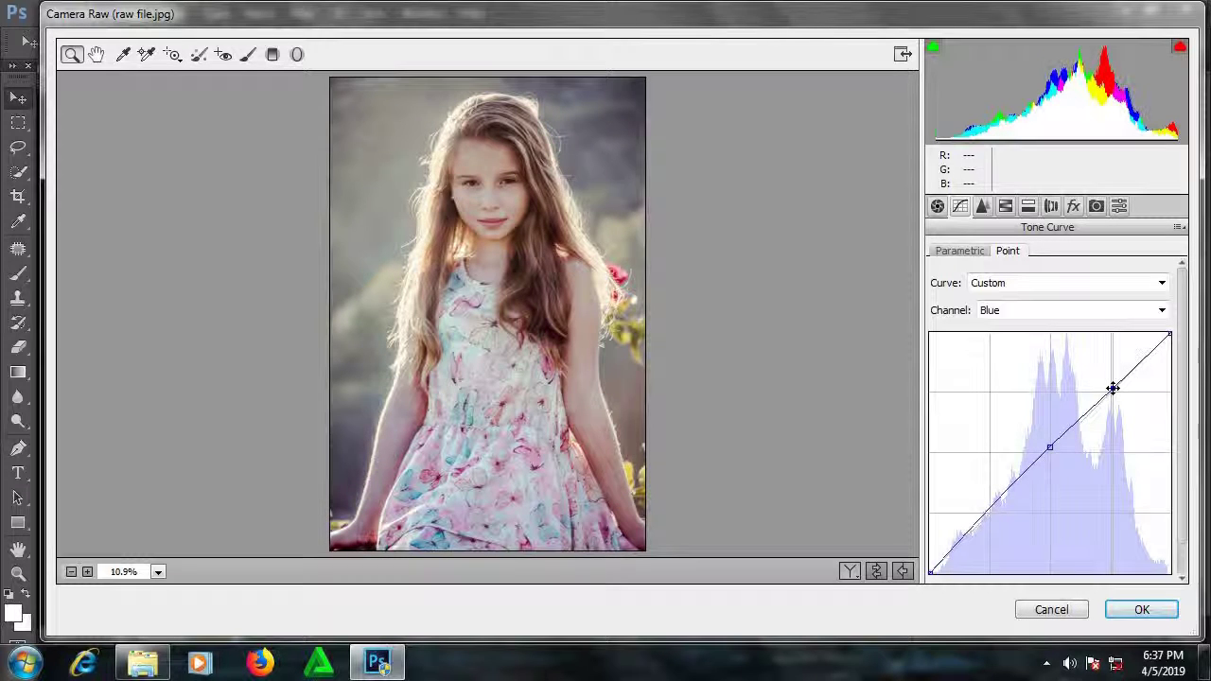
pyautogui.click(989, 510)
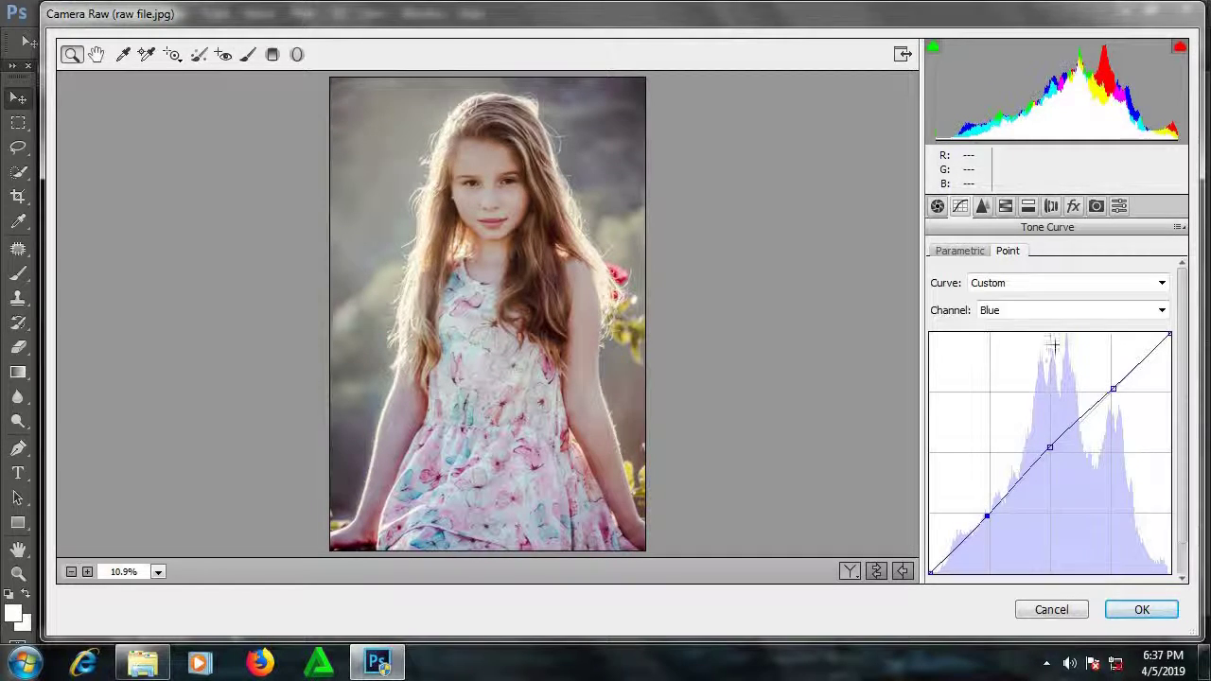
# Raise the RGB curve's black point for a faded look and apply the Camera Raw edits
pyautogui.click(1059, 316)
pyautogui.click(1008, 312)
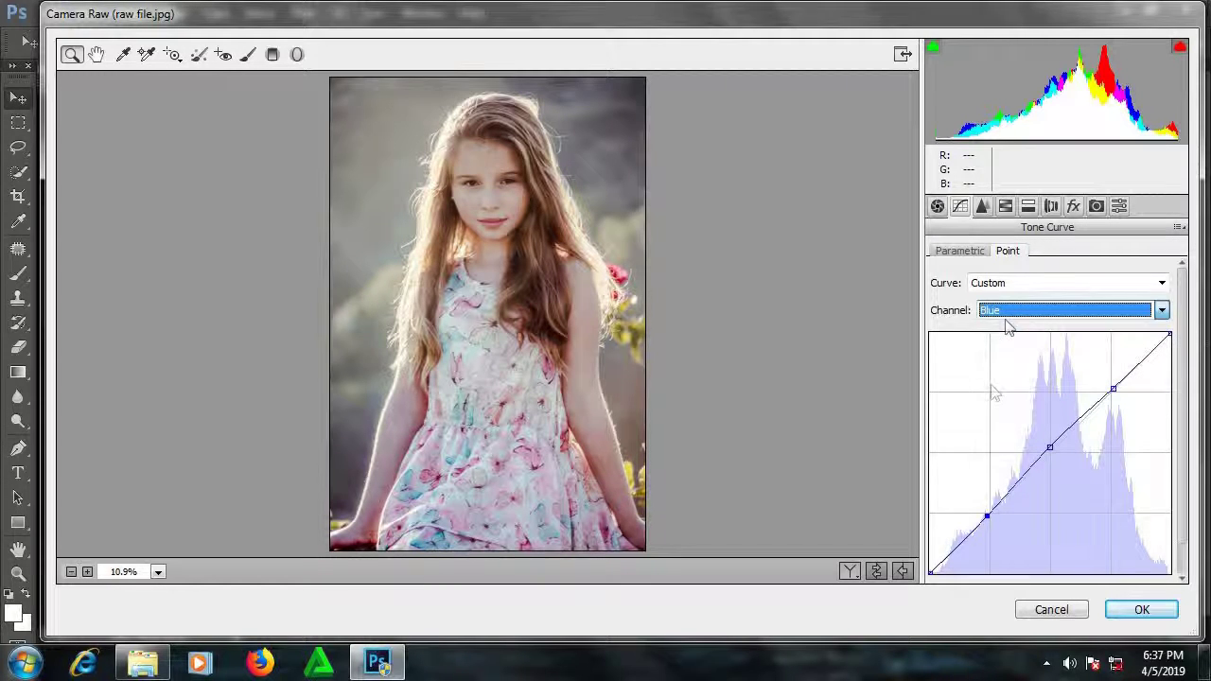
pyautogui.click(1063, 314)
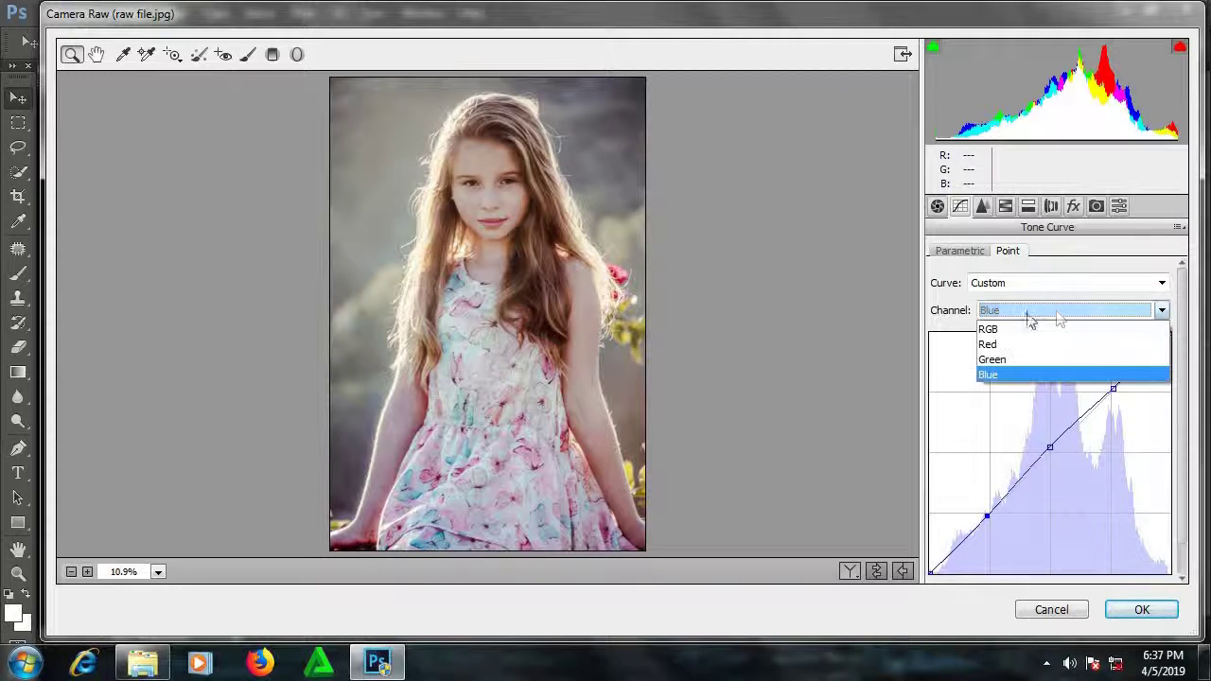
pyautogui.click(1041, 324)
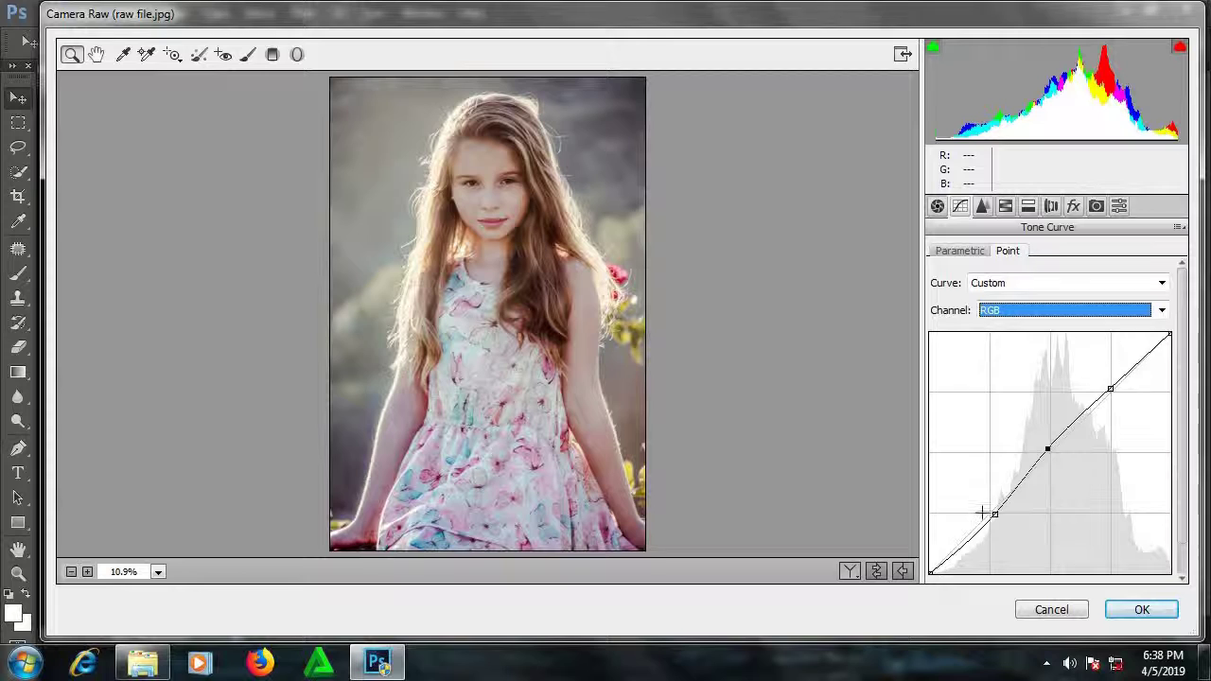
pyautogui.moveTo(931, 573); pyautogui.dragTo(916, 537)
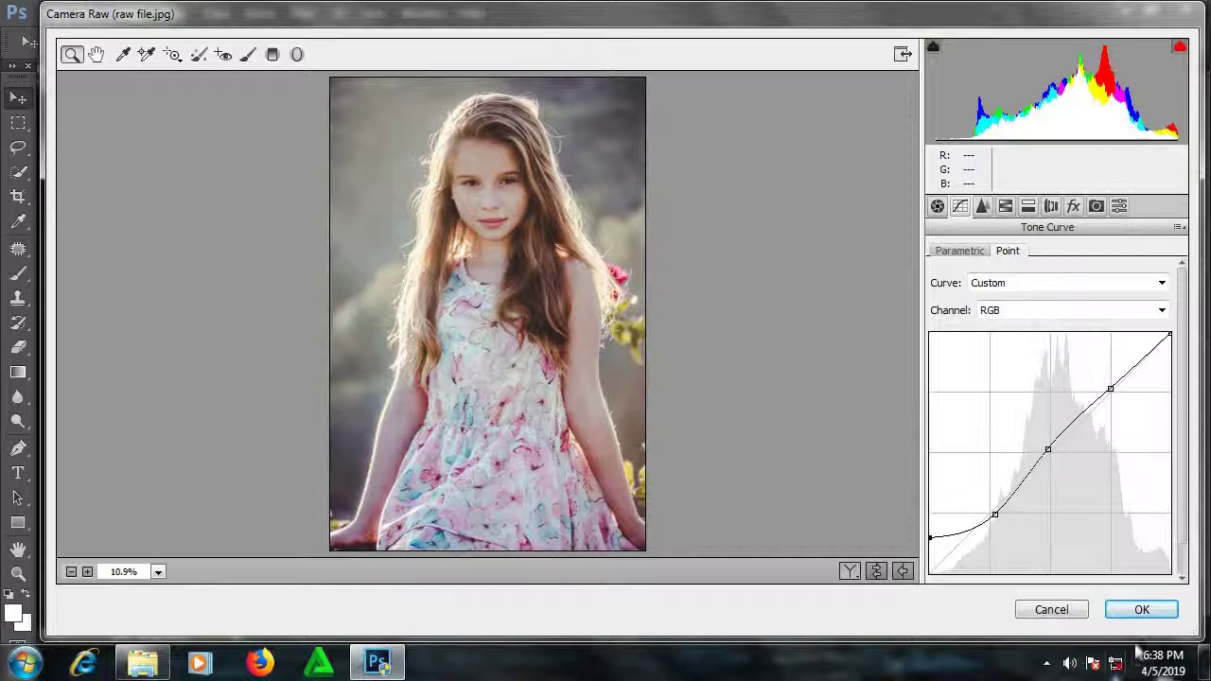
pyautogui.click(1140, 611)
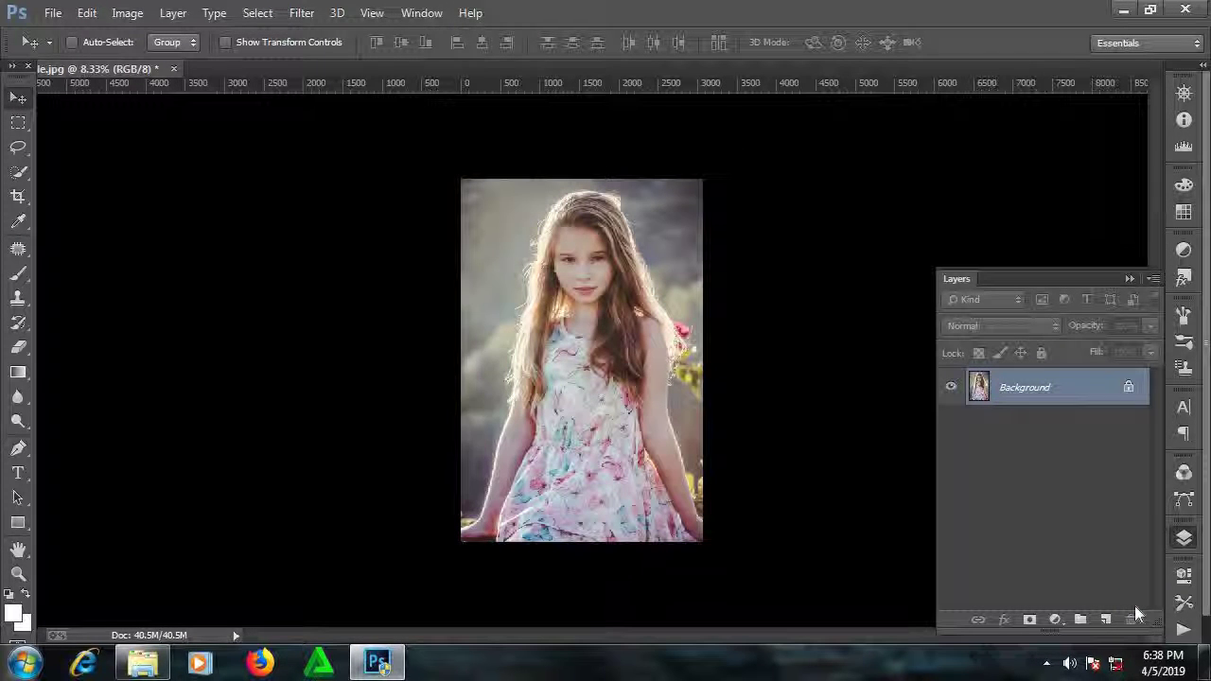
pyautogui.hotkey('ctrl', '+')
pyautogui.hotkey('ctrl', '-')
pyautogui.hotkey('ctrl', '+')
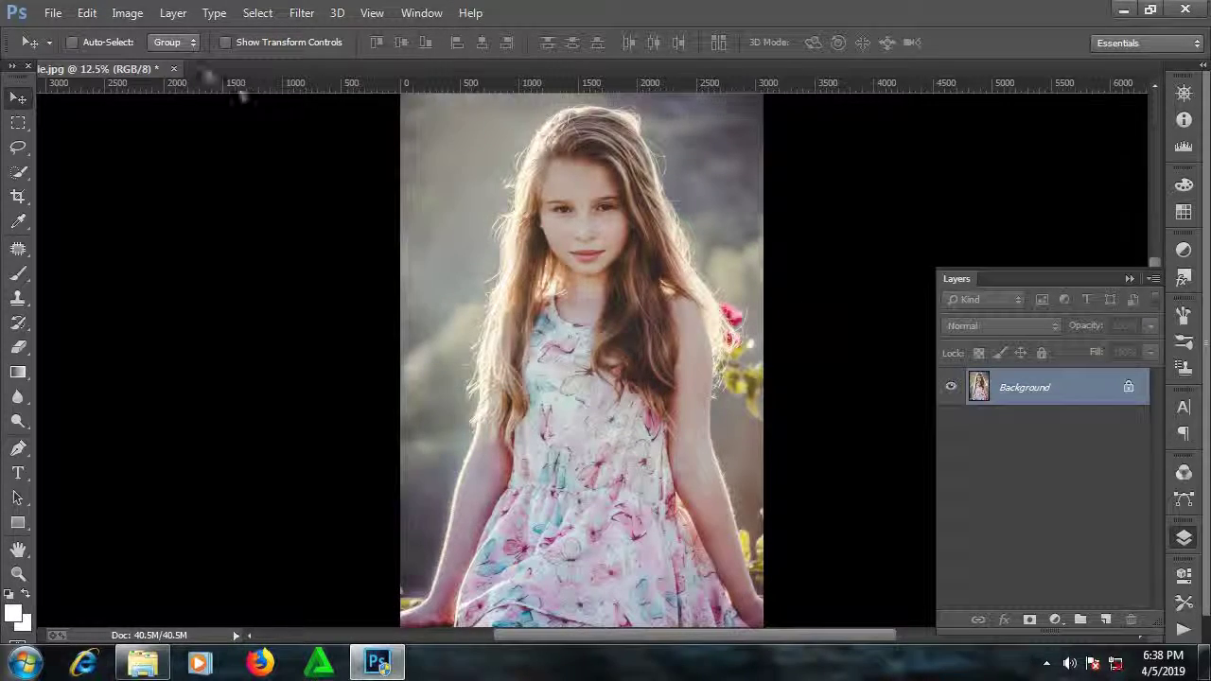
pyautogui.click(86, 12)
pyautogui.click(139, 65)
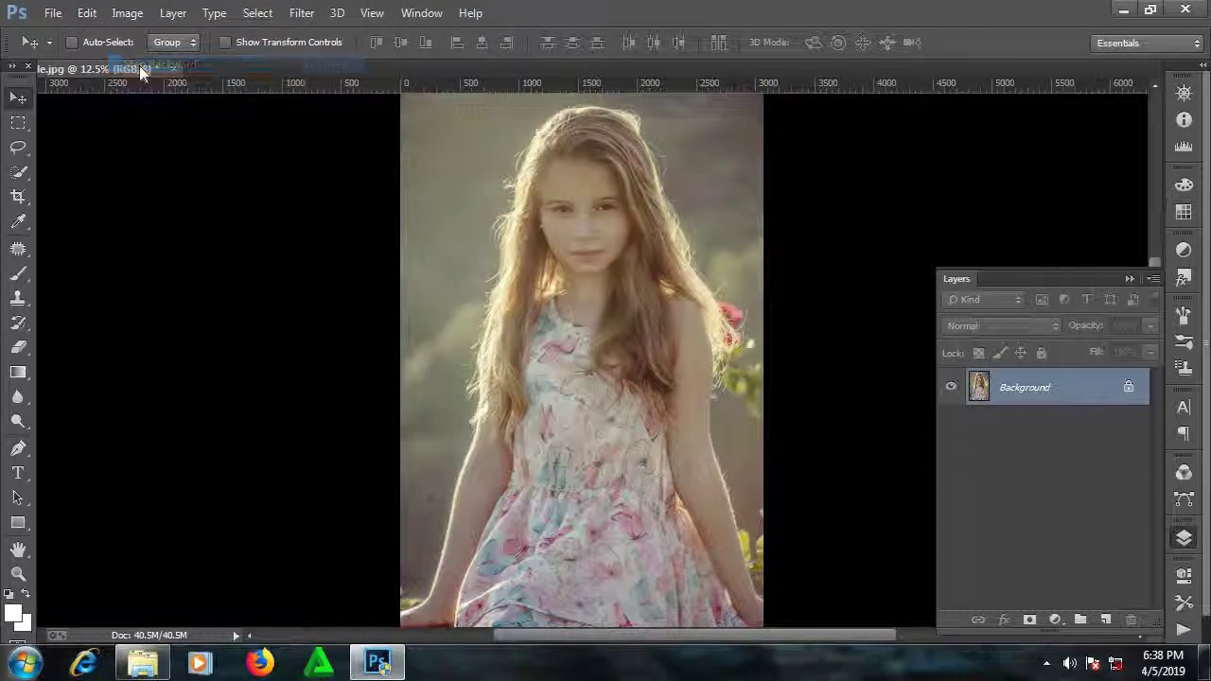
pyautogui.click(86, 12)
pyautogui.click(142, 44)
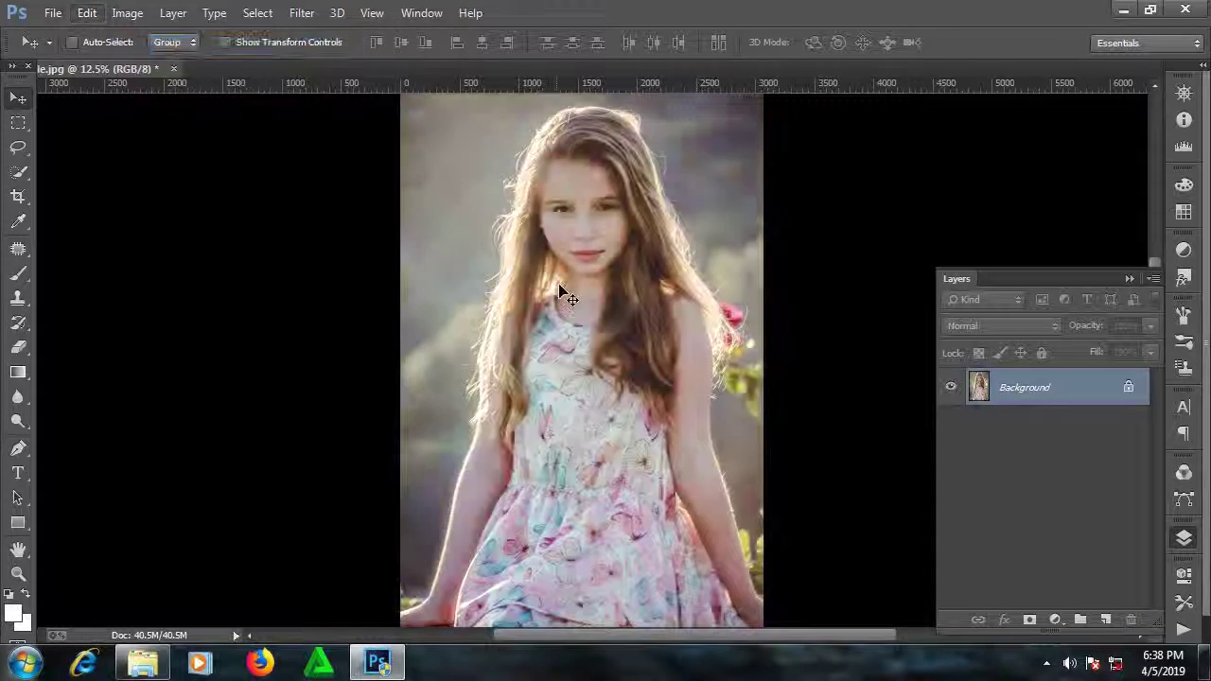
pyautogui.hotkey('ctrl', '-')
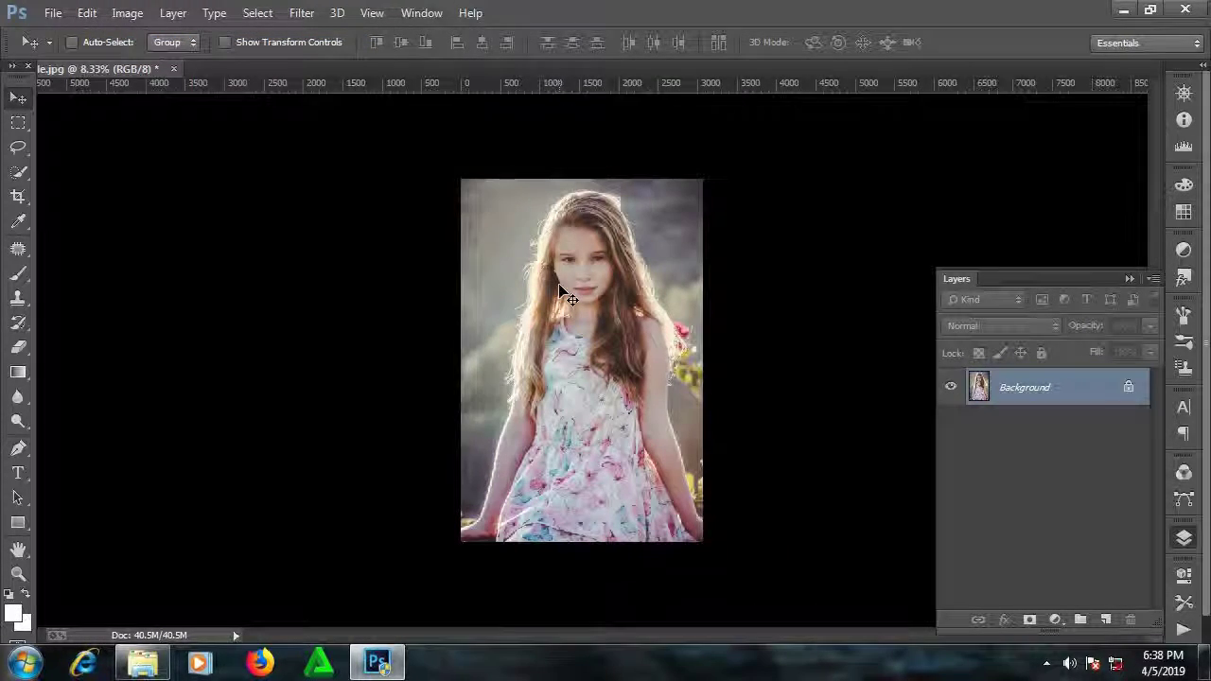
pyautogui.hotkey('ctrl', '+')
pyautogui.hotkey('ctrl', '-')
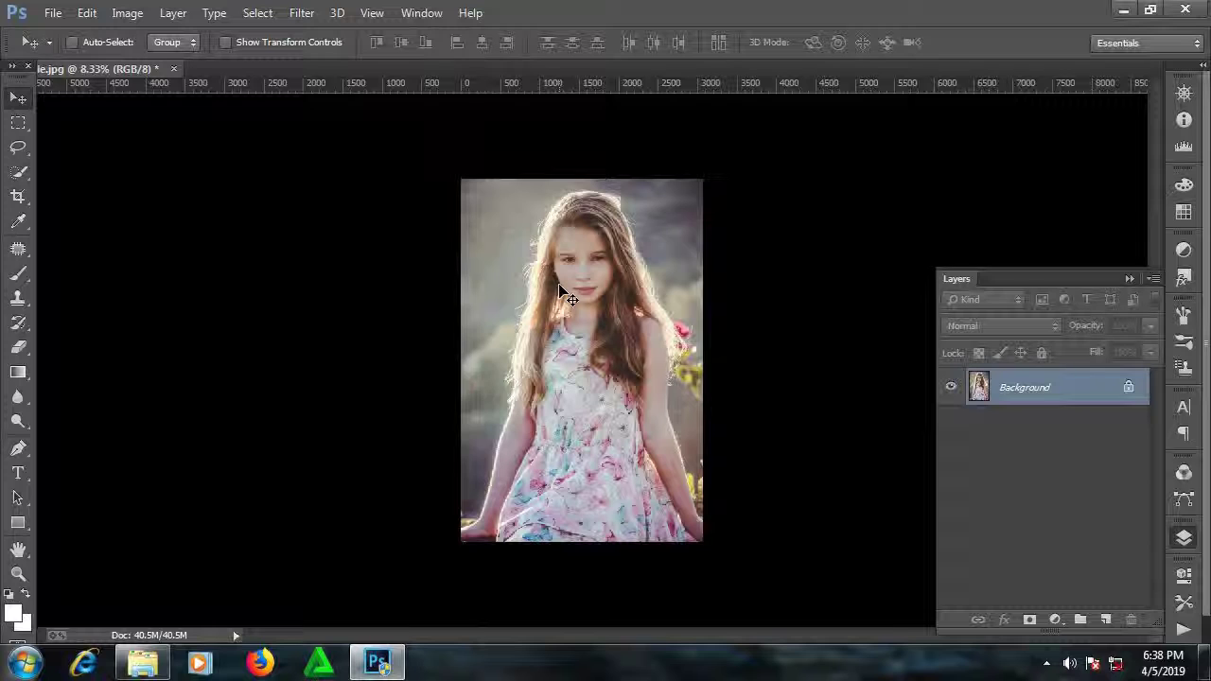
pyautogui.hotkey('ctrl', '+')
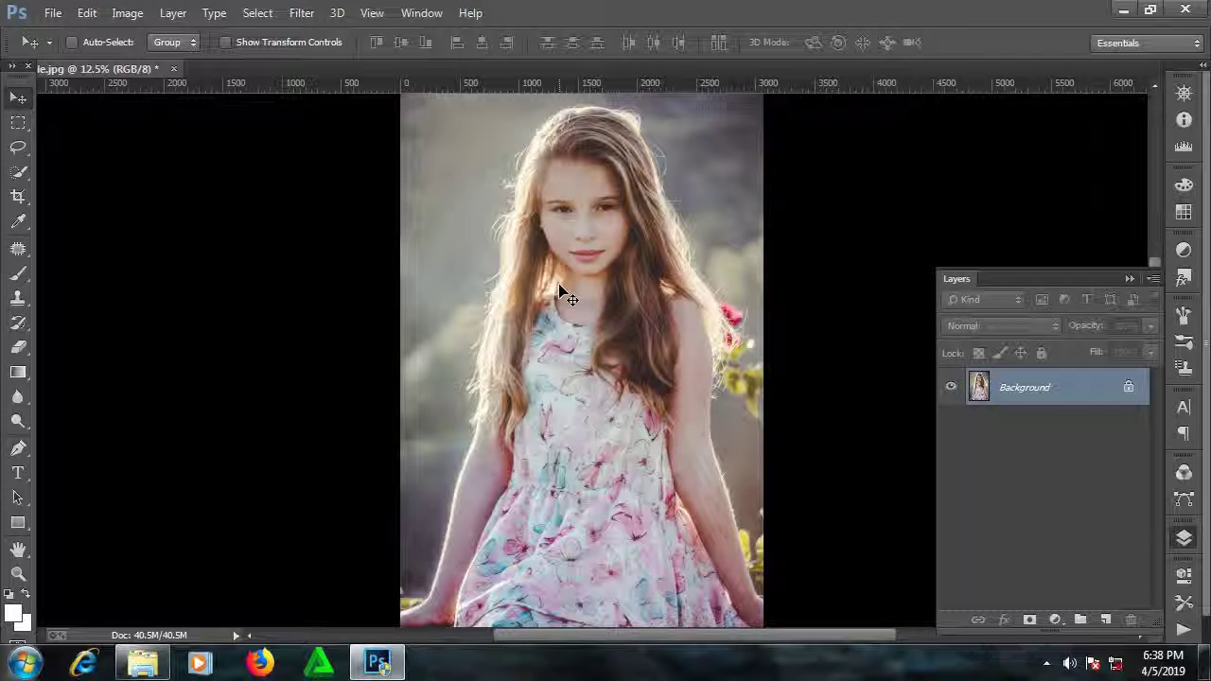
# Add a Selective Color layer with Reds Cyan -34, Magenta +13, Yellow +16, and a tweaked Black
pyautogui.click(1054, 620)
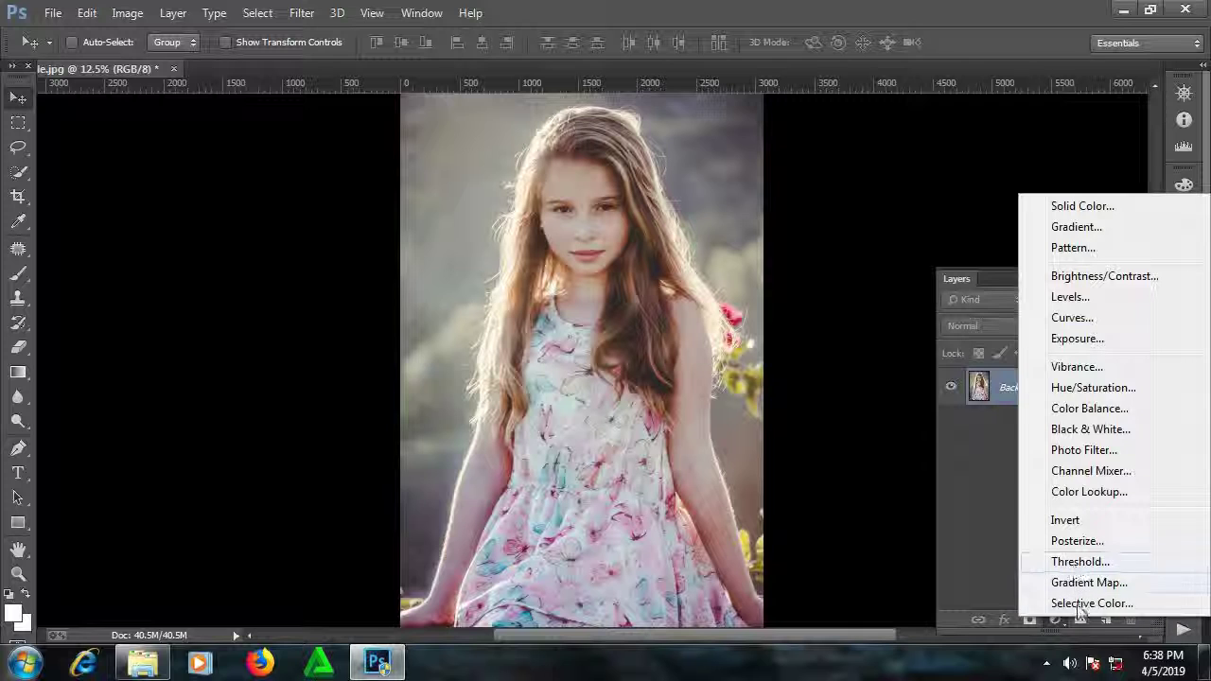
pyautogui.click(1088, 602)
pyautogui.moveTo(1038, 437)
pyautogui.mouseDown()
pyautogui.moveTo(1011, 438)
pyautogui.moveTo(1070, 484)
pyautogui.mouseUp()
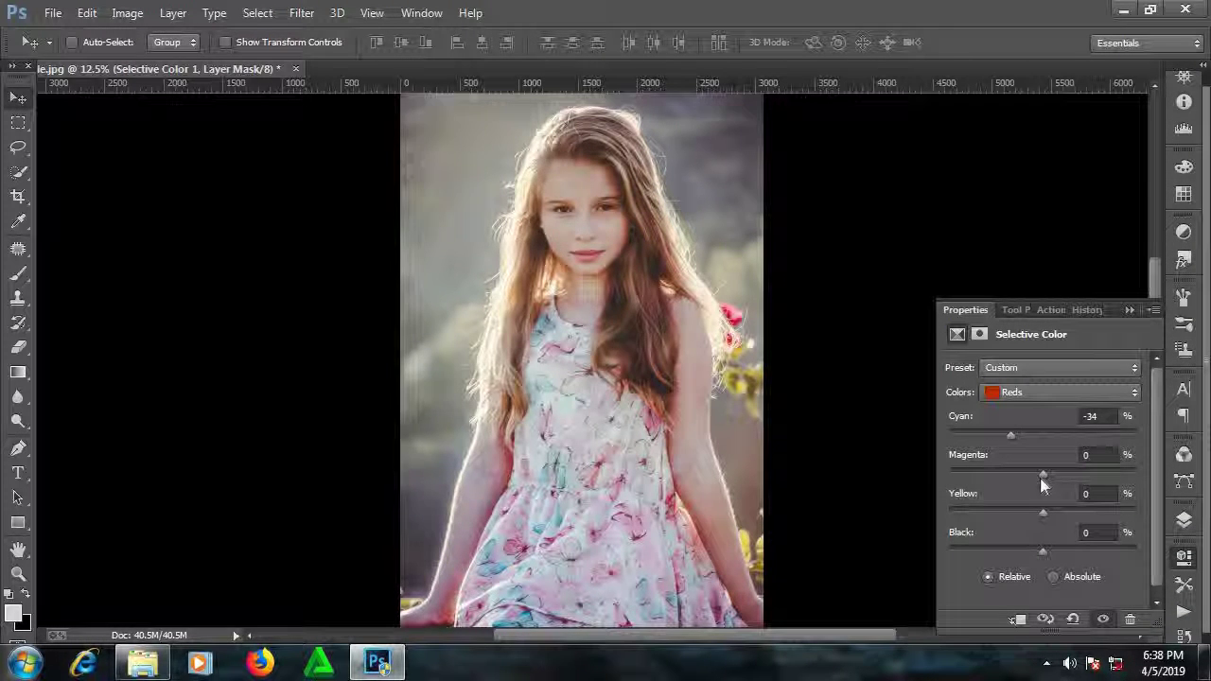
pyautogui.moveTo(1070, 484)
pyautogui.mouseDown()
pyautogui.moveTo(1029, 481)
pyautogui.moveTo(1055, 472)
pyautogui.mouseUp()
pyautogui.moveTo(1048, 516)
pyautogui.mouseDown()
pyautogui.moveTo(1067, 516)
pyautogui.moveTo(1057, 509)
pyautogui.mouseUp()
pyautogui.moveTo(1044, 551)
pyautogui.mouseDown()
pyautogui.moveTo(1032, 554)
pyautogui.moveTo(1056, 553)
pyautogui.mouseUp()
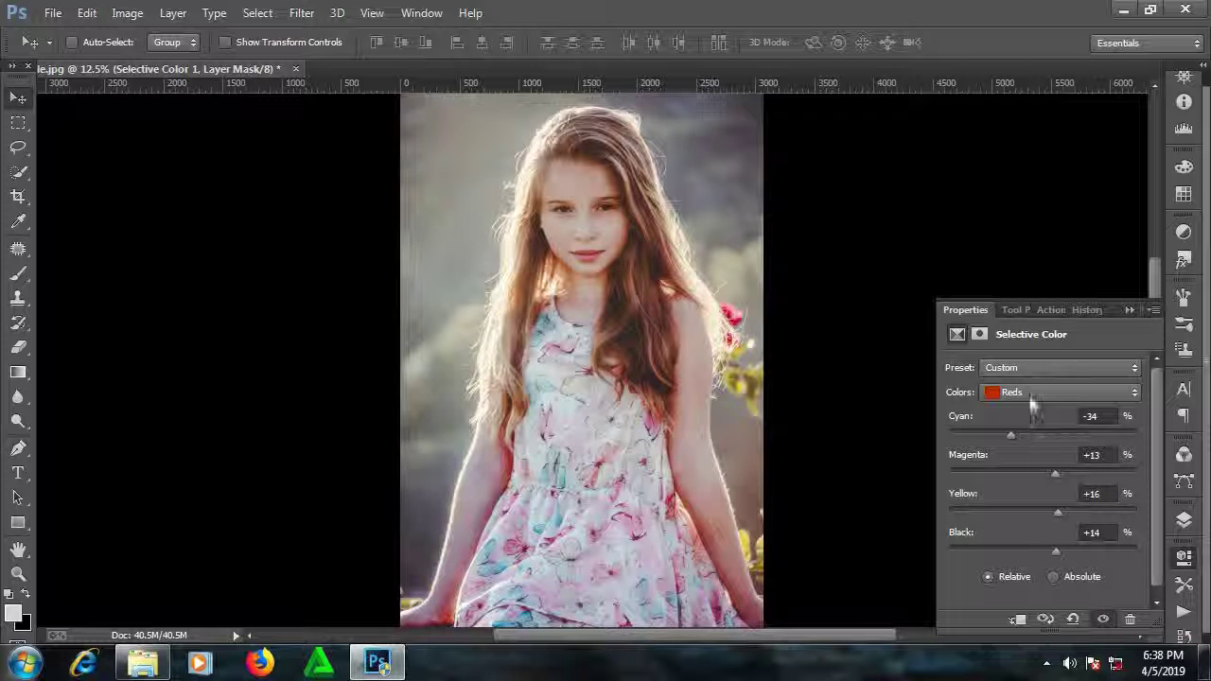
pyautogui.moveTo(1058, 553); pyautogui.dragTo(1056, 551)
pyautogui.click(1032, 392)
# Tune the Selective Color Yellows range, adding cyan and raising yellow
pyautogui.click(1027, 424)
pyautogui.moveTo(1043, 435)
pyautogui.mouseDown()
pyautogui.moveTo(1052, 433)
pyautogui.moveTo(994, 440)
pyautogui.moveTo(1094, 440)
pyautogui.moveTo(1052, 435)
pyautogui.moveTo(1020, 480)
pyautogui.moveTo(1046, 475)
pyautogui.mouseUp()
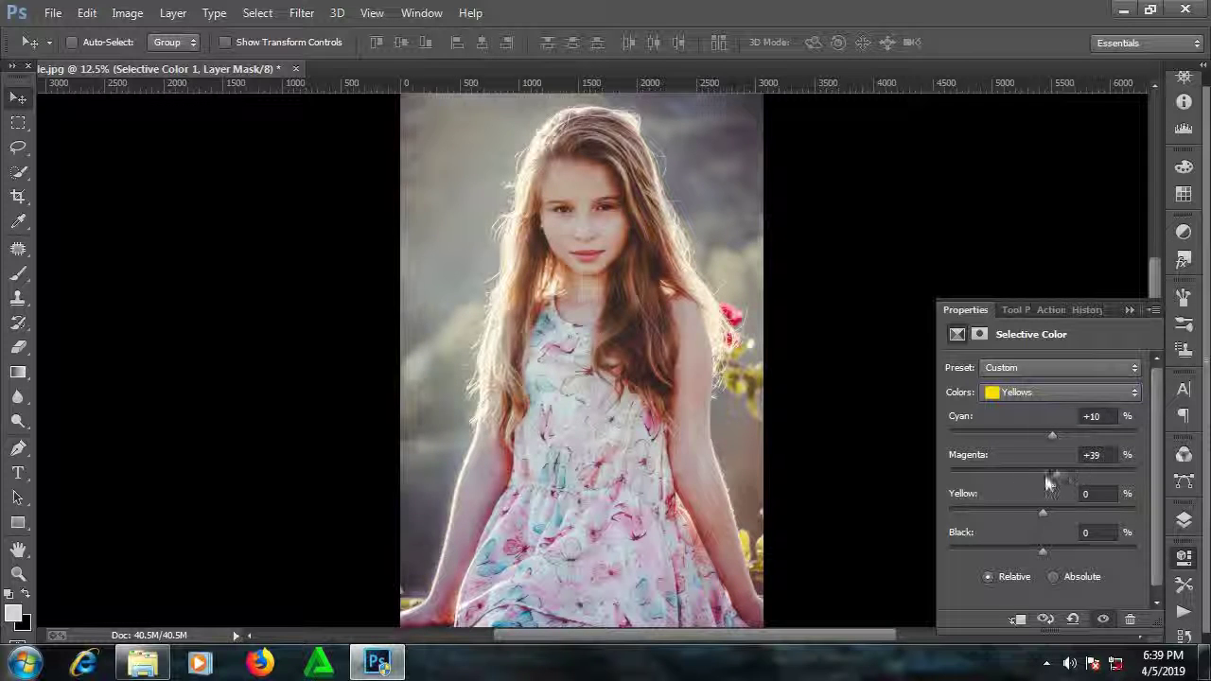
pyautogui.moveTo(1061, 518)
pyautogui.mouseDown()
pyautogui.moveTo(1027, 544)
pyautogui.moveTo(1041, 548)
pyautogui.mouseUp()
# Fine-tune the Neutrals range's Cyan, Yellow and Black sliders
pyautogui.click(1033, 391)
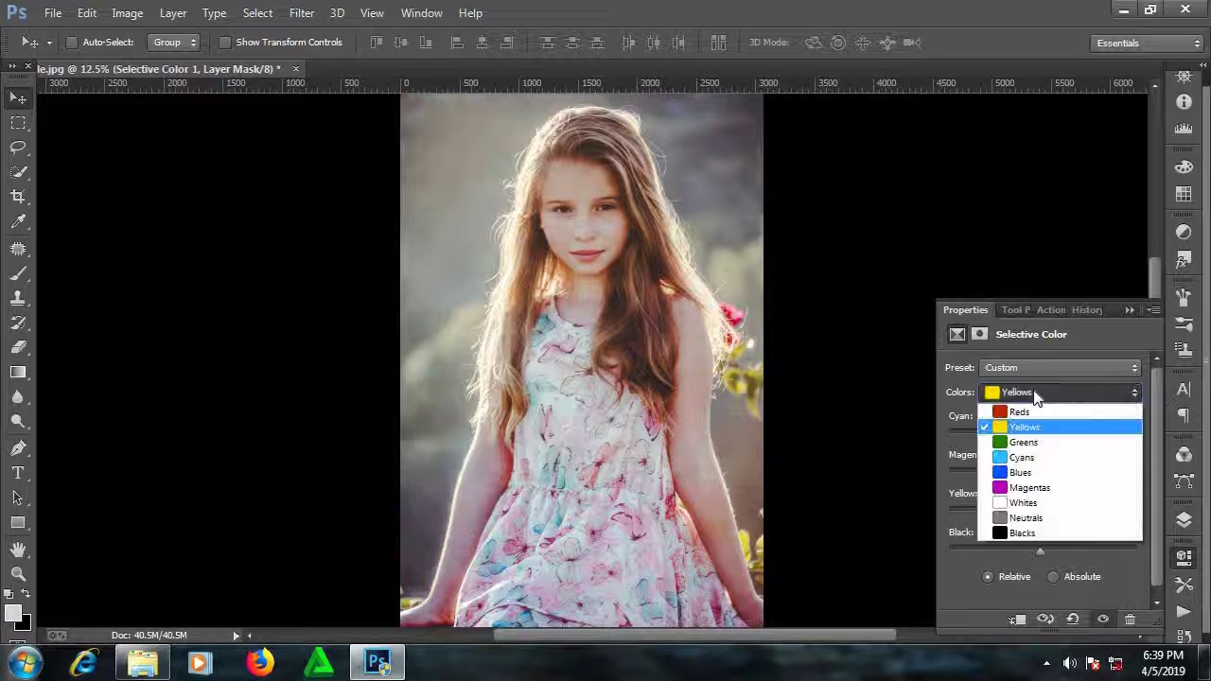
pyautogui.click(1030, 518)
pyautogui.moveTo(1043, 436)
pyautogui.mouseDown()
pyautogui.moveTo(1057, 437)
pyautogui.moveTo(1046, 437)
pyautogui.moveTo(1047, 478)
pyautogui.mouseUp()
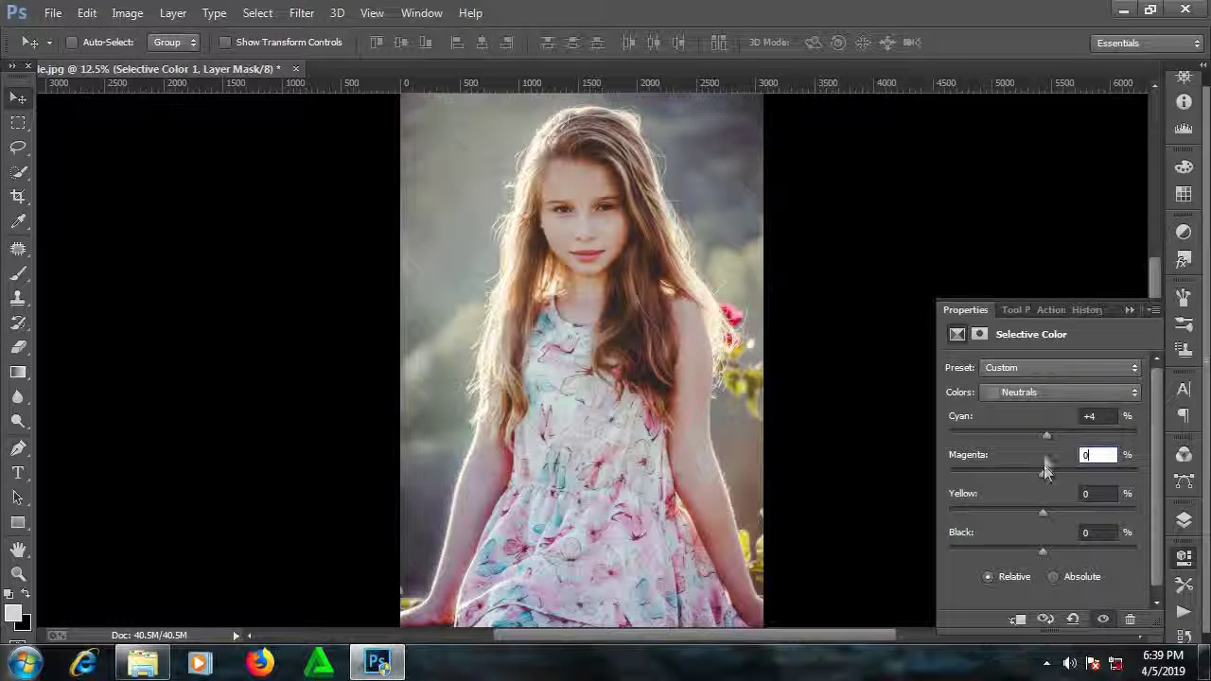
pyautogui.moveTo(1044, 433); pyautogui.dragTo(1042, 432)
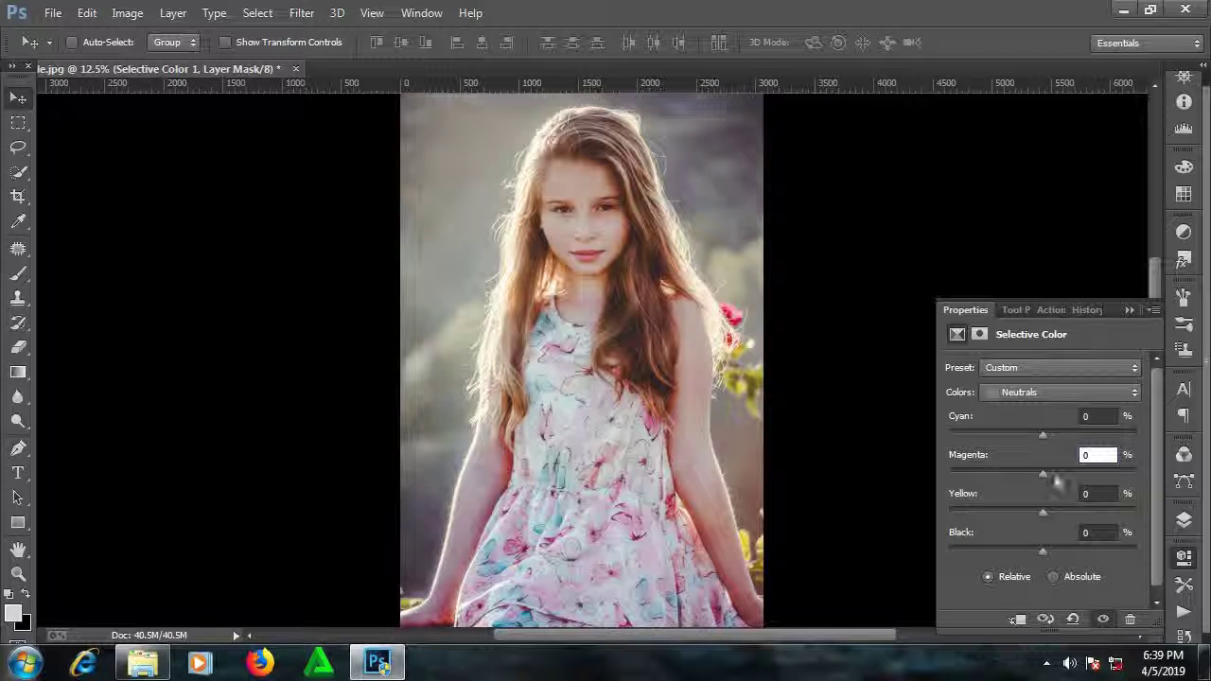
pyautogui.moveTo(1055, 509); pyautogui.dragTo(1044, 509)
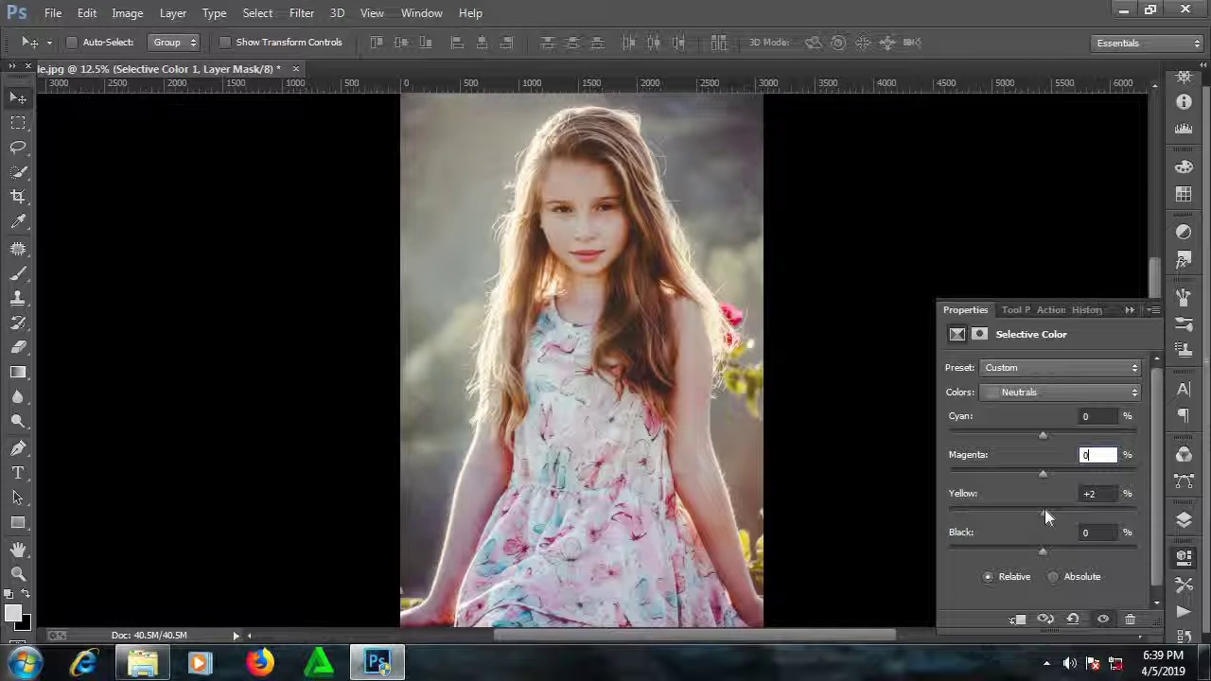
pyautogui.moveTo(1043, 550); pyautogui.dragTo(1051, 551)
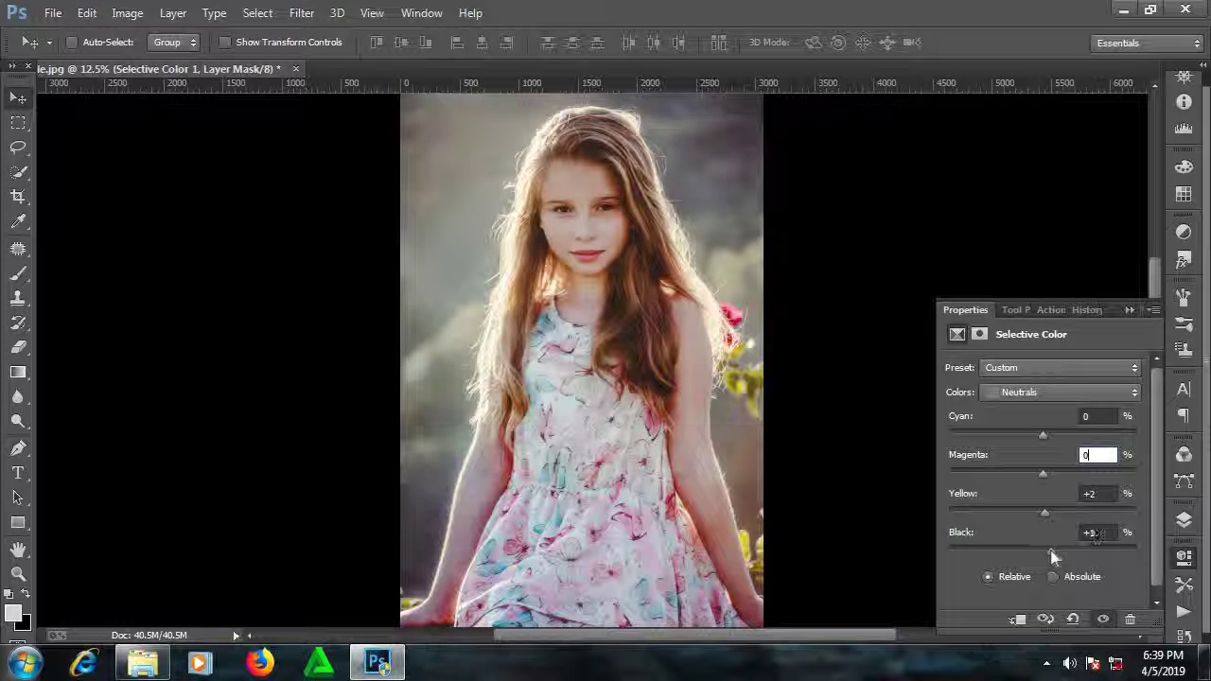
pyautogui.moveTo(1050, 554); pyautogui.dragTo(1040, 550)
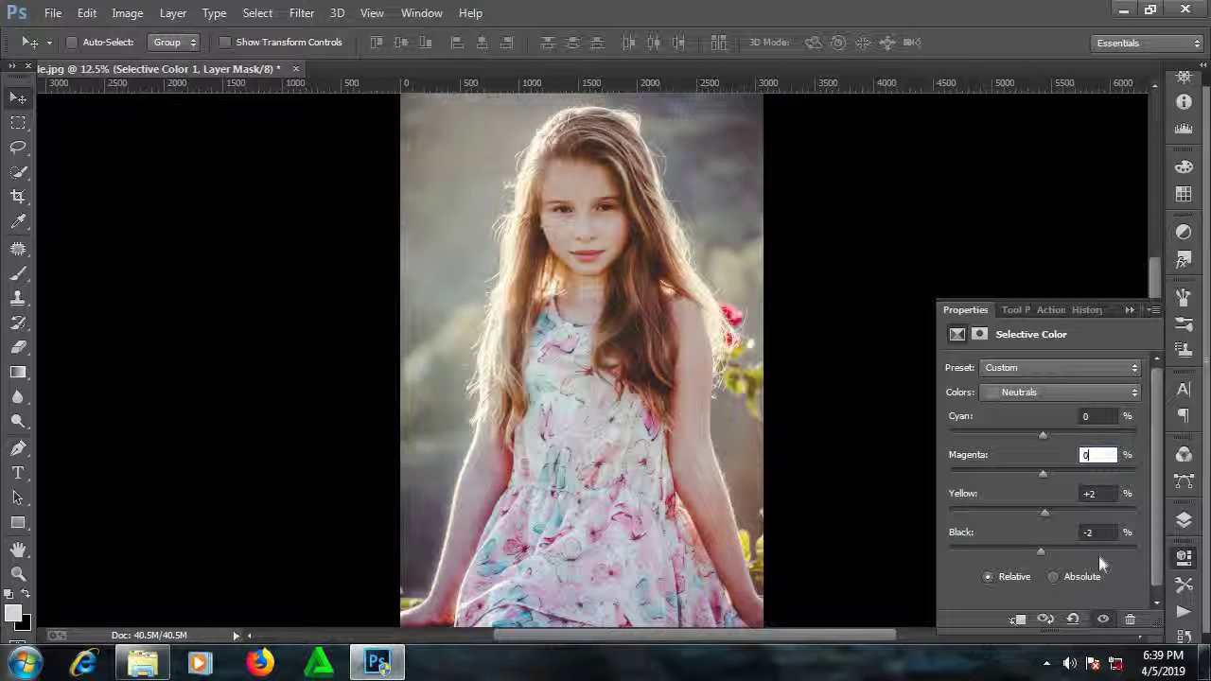
# Select the Background layer and launch the Camera Raw Filter on it
pyautogui.click(1130, 310)
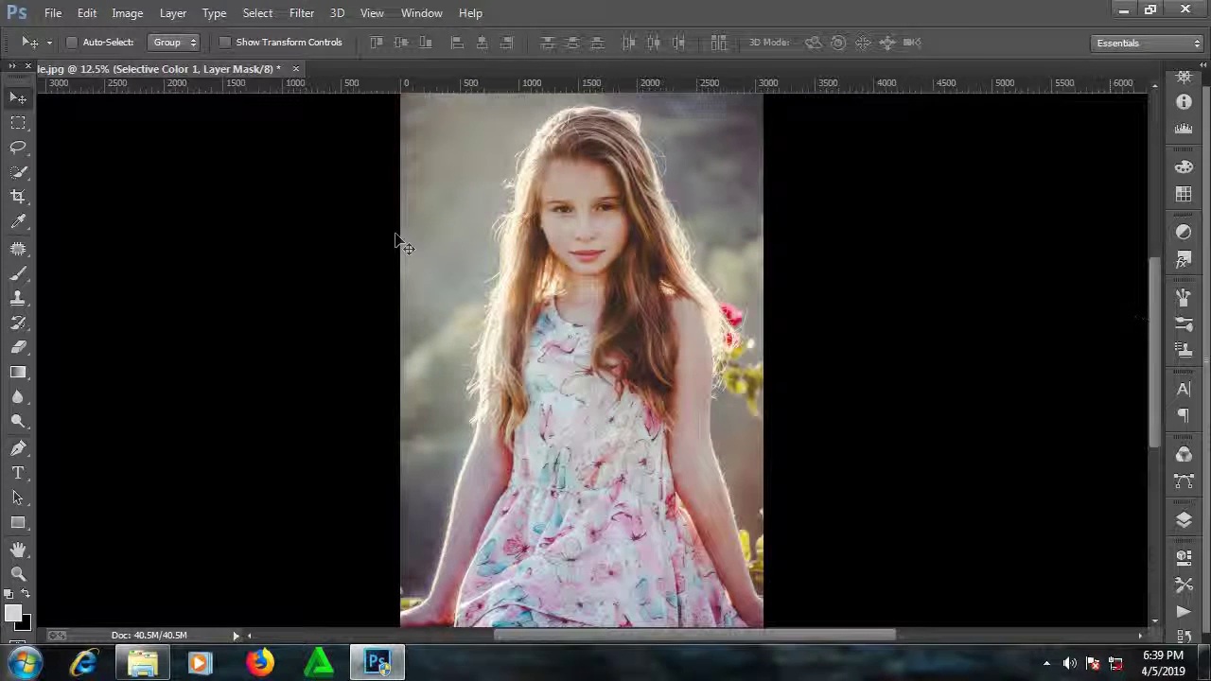
pyautogui.click(1183, 520)
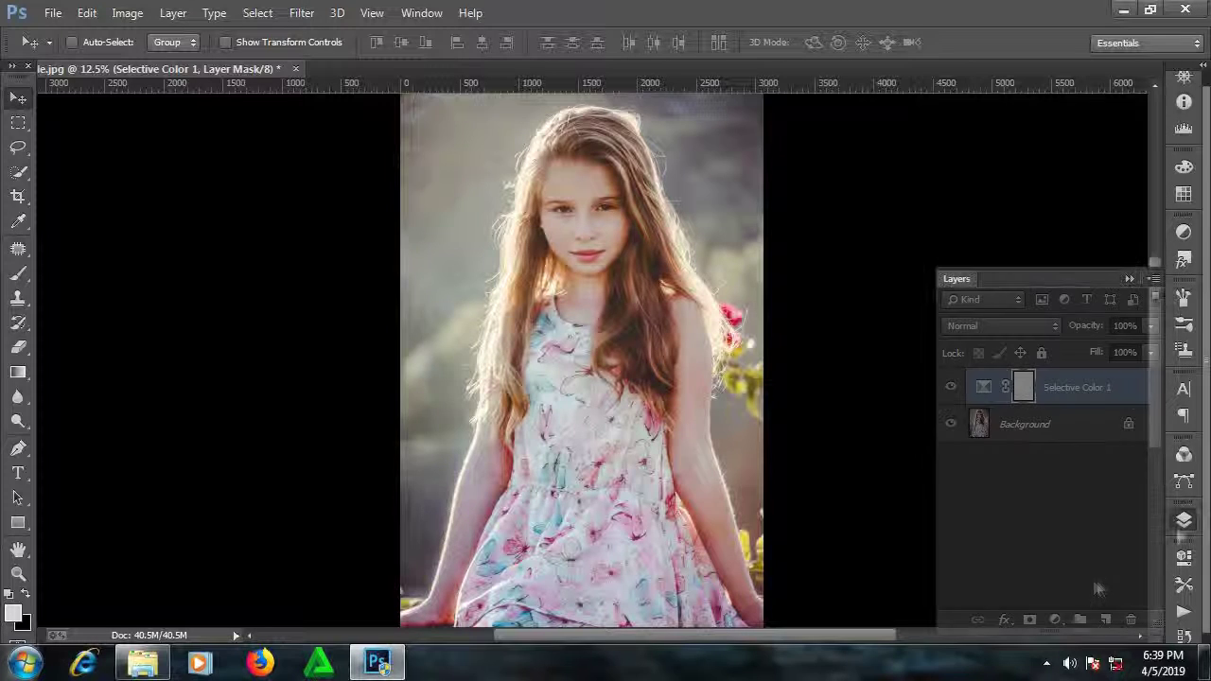
pyautogui.click(1050, 425)
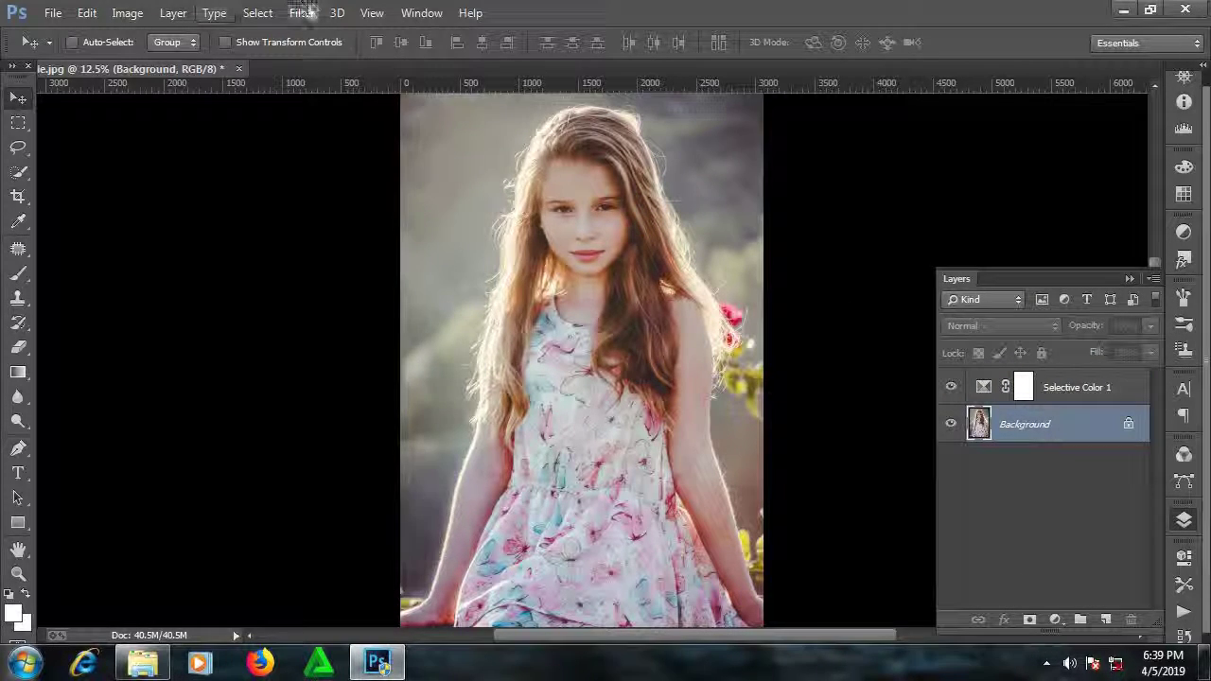
pyautogui.click(303, 13)
pyautogui.click(407, 125)
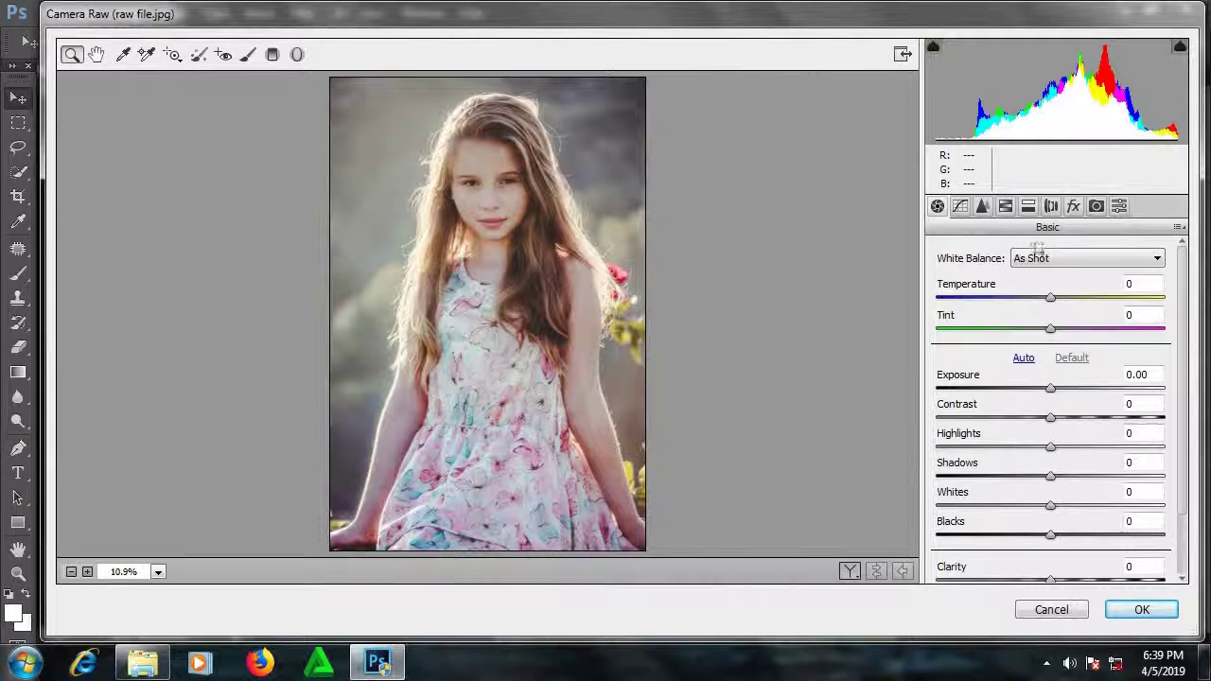
# Add a post-crop vignette with Amount -35, Roundness -36, Feather 55 and apply it
pyautogui.click(1073, 206)
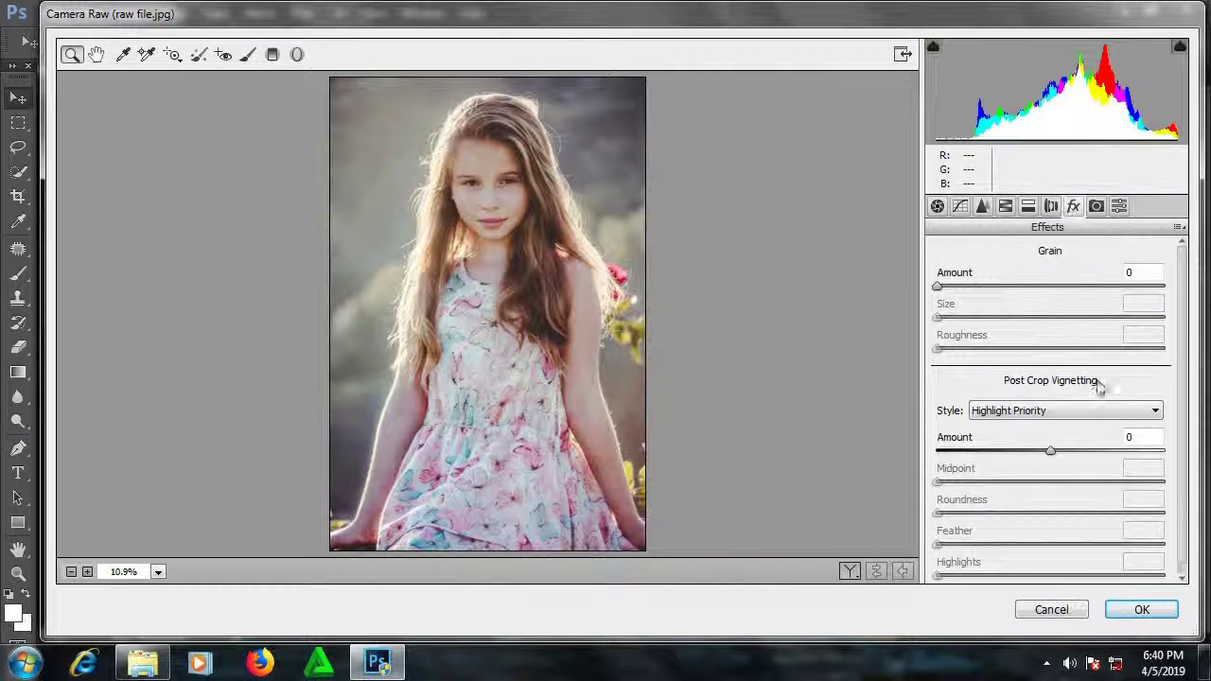
pyautogui.moveTo(1053, 465)
pyautogui.mouseDown()
pyautogui.moveTo(1020, 465)
pyautogui.moveTo(1019, 482)
pyautogui.mouseUp()
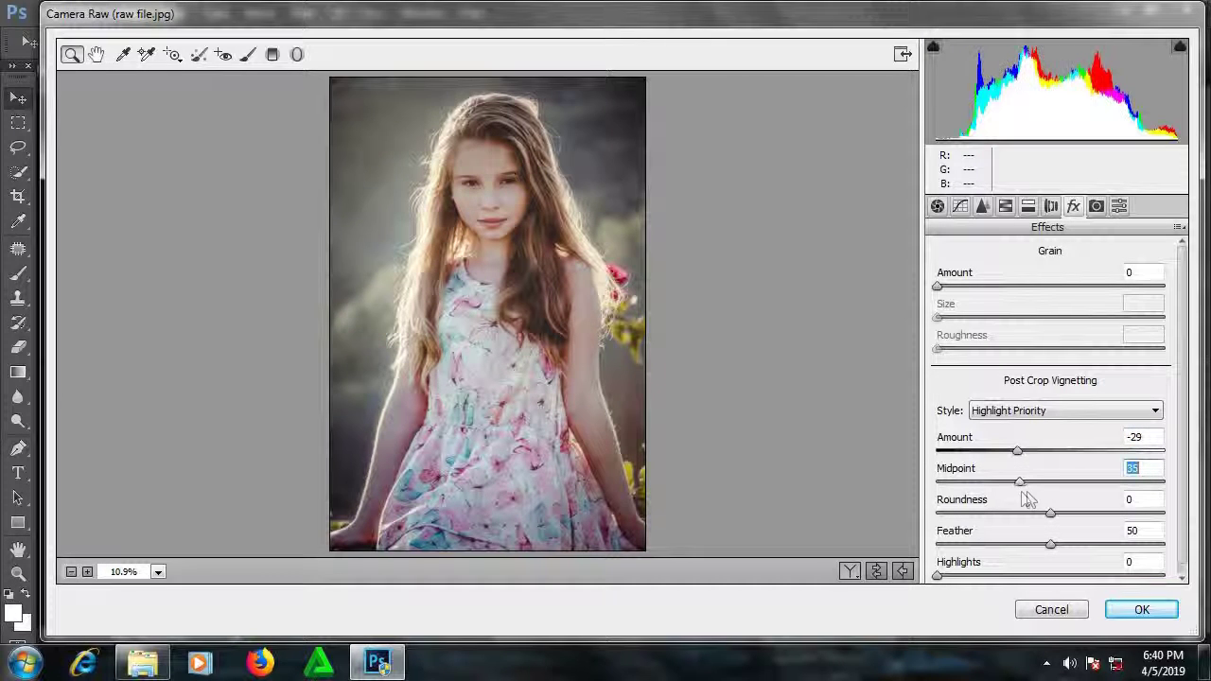
pyautogui.moveTo(1051, 513)
pyautogui.mouseDown()
pyautogui.moveTo(987, 518)
pyautogui.moveTo(1009, 514)
pyautogui.moveTo(1057, 538)
pyautogui.mouseUp()
pyautogui.click(1049, 545)
pyautogui.moveTo(953, 580); pyautogui.dragTo(959, 577)
pyautogui.scroll(-1, 1048, 527)
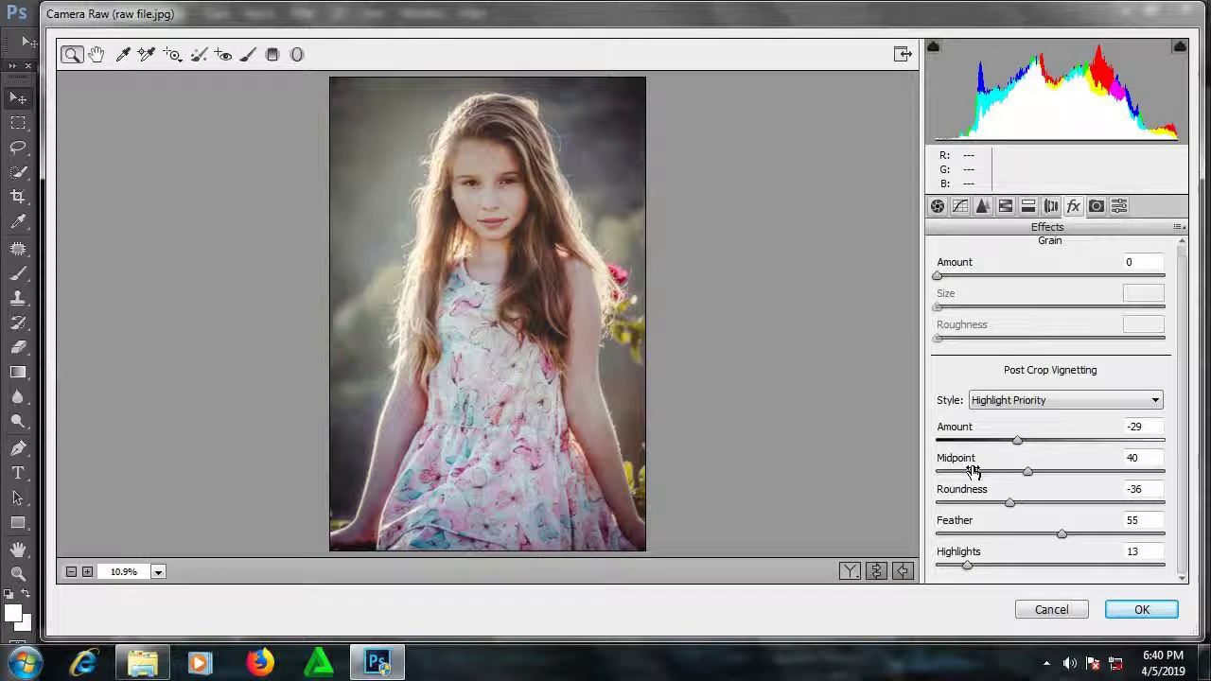
pyautogui.moveTo(1018, 442); pyautogui.dragTo(1023, 473)
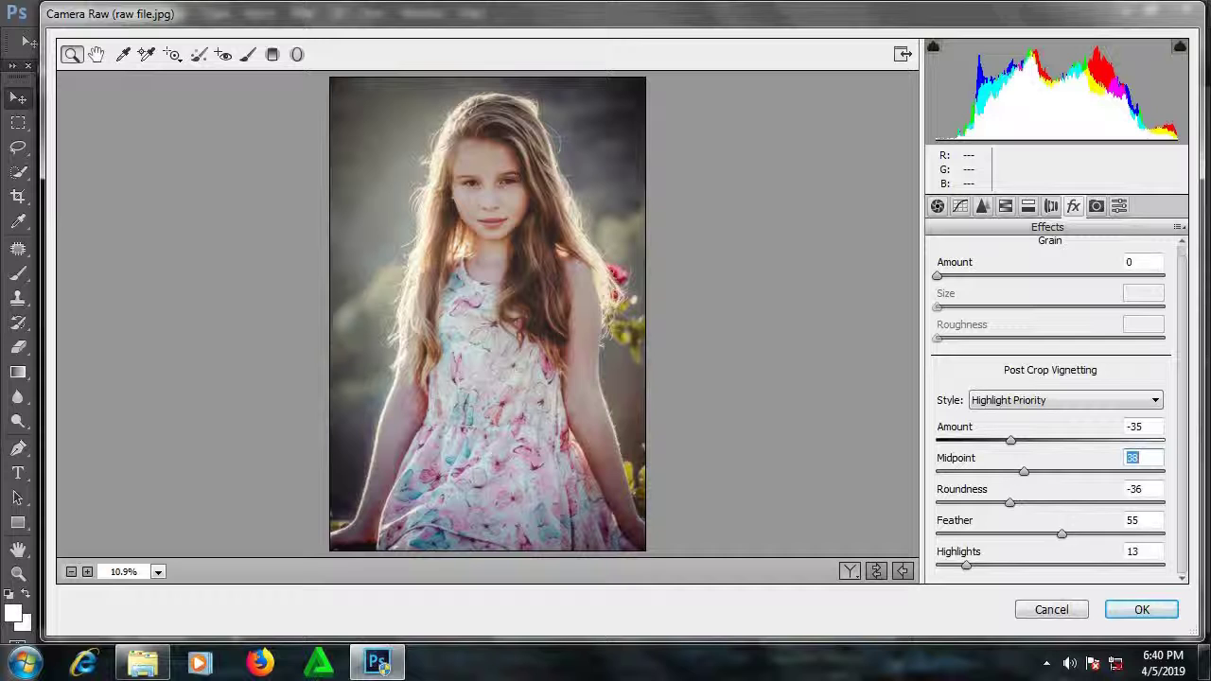
pyautogui.click(1142, 610)
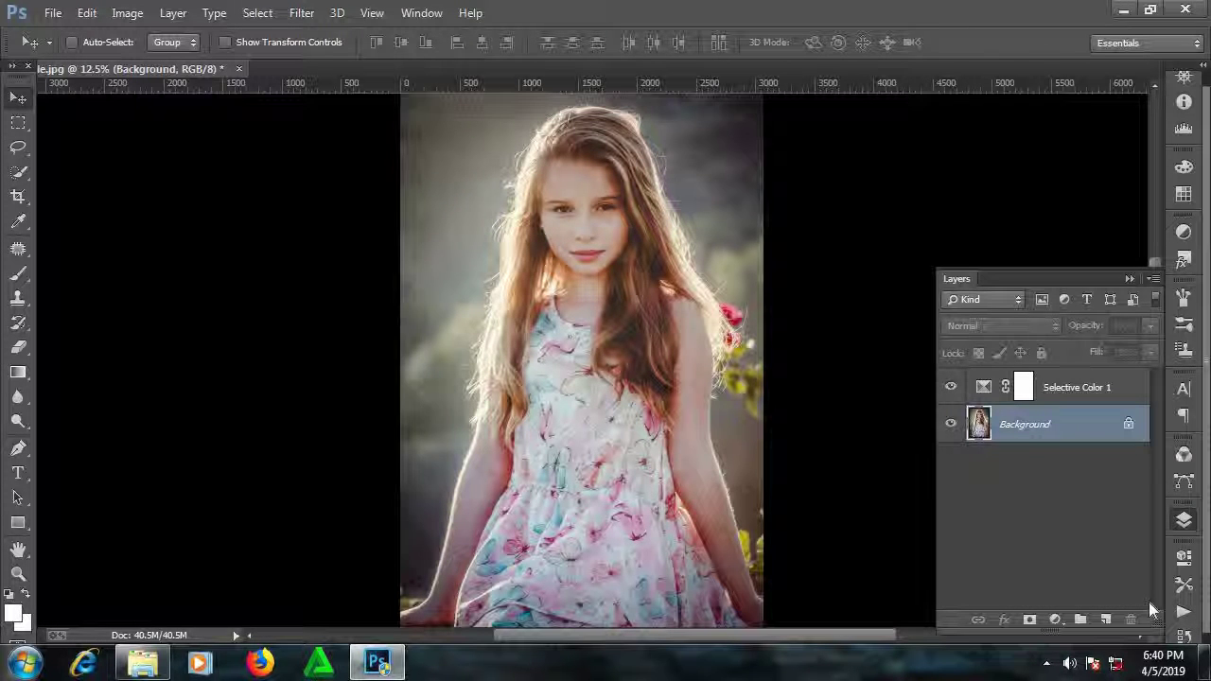
# Zoom the graded portrait out and back in, then bring up the File menu
pyautogui.hotkey('ctrl', '-')
pyautogui.hotkey('ctrl', '+')
pyautogui.hotkey('ctrl', '+')
pyautogui.hotkey('ctrl', '-')
pyautogui.hotkey('ctrl', '-')
pyautogui.hotkey('ctrl', '+')
pyautogui.scroll(3, 596, 320)
pyautogui.scroll(-2, 596, 320)
pyautogui.scroll(-1, 596, 320)
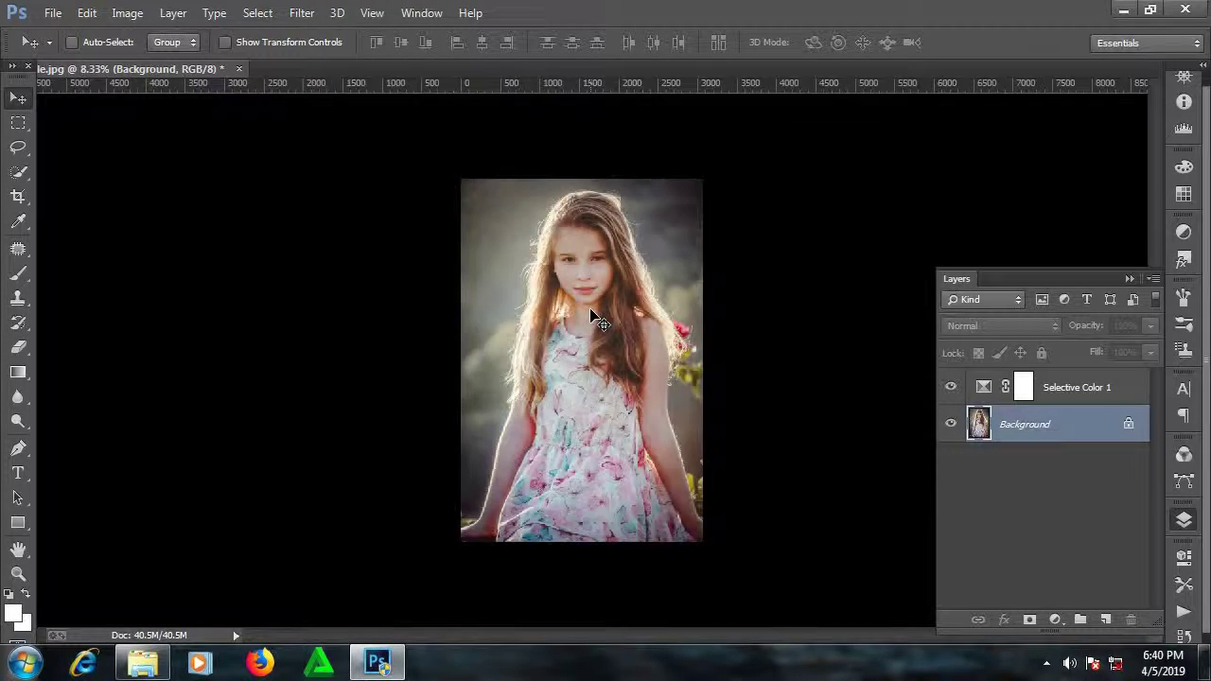
pyautogui.scroll(1, 596, 320)
pyautogui.click(44, 11)
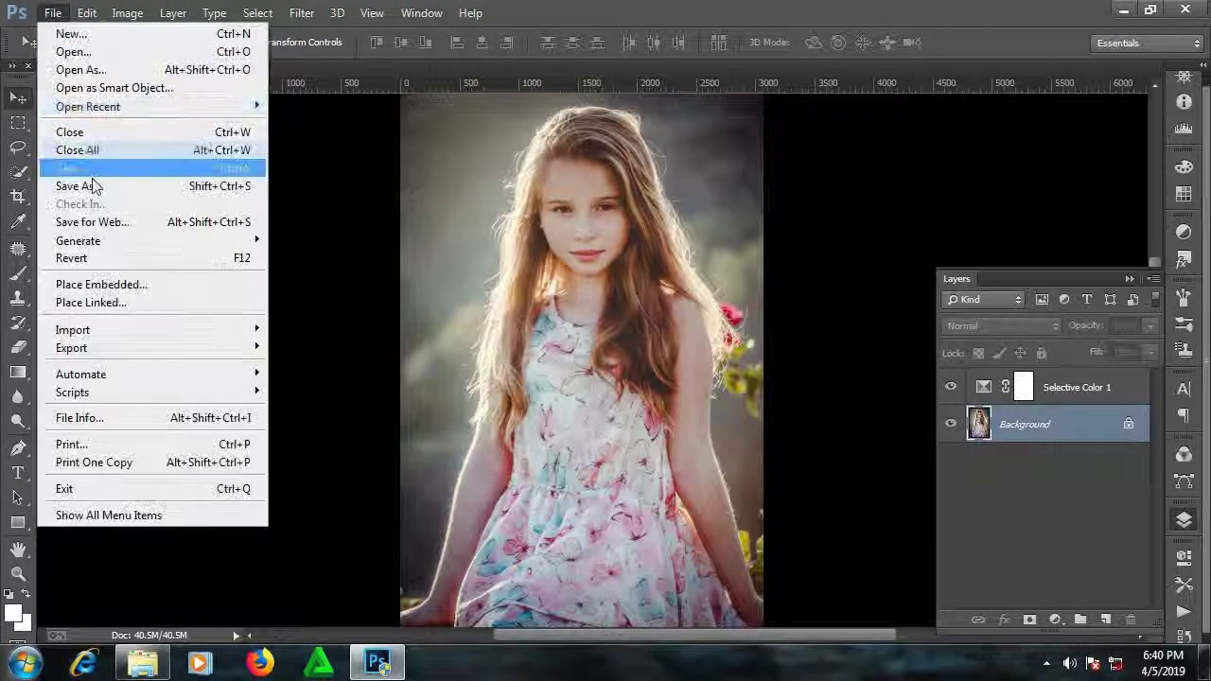
# Save the graded portrait under a new name as JPEG at Quality 12 (Maximum)
pyautogui.click(92, 188)
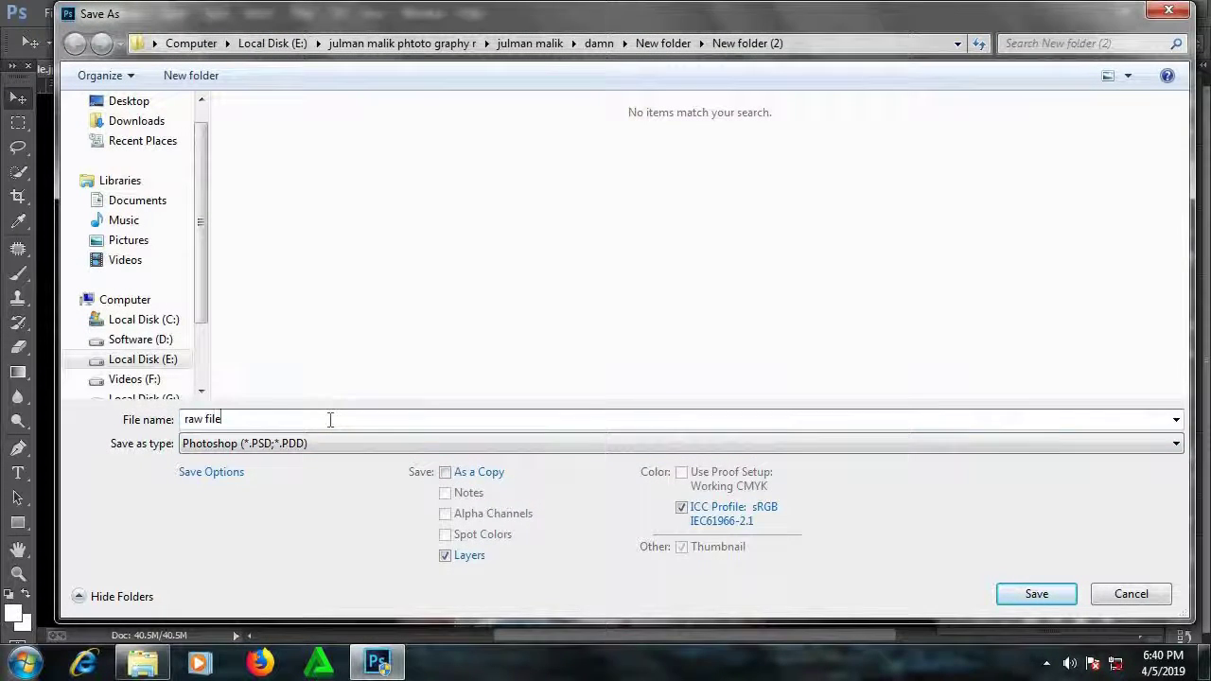
pyautogui.press('BackSpace')
pyautogui.press('BackSpace')
pyautogui.press('BackSpace')
pyautogui.press('BackSpace')
pyautogui.press('BackSpace')
pyautogui.press('BackSpace')
pyautogui.press('BackSpace')
pyautogui.click(341, 443)
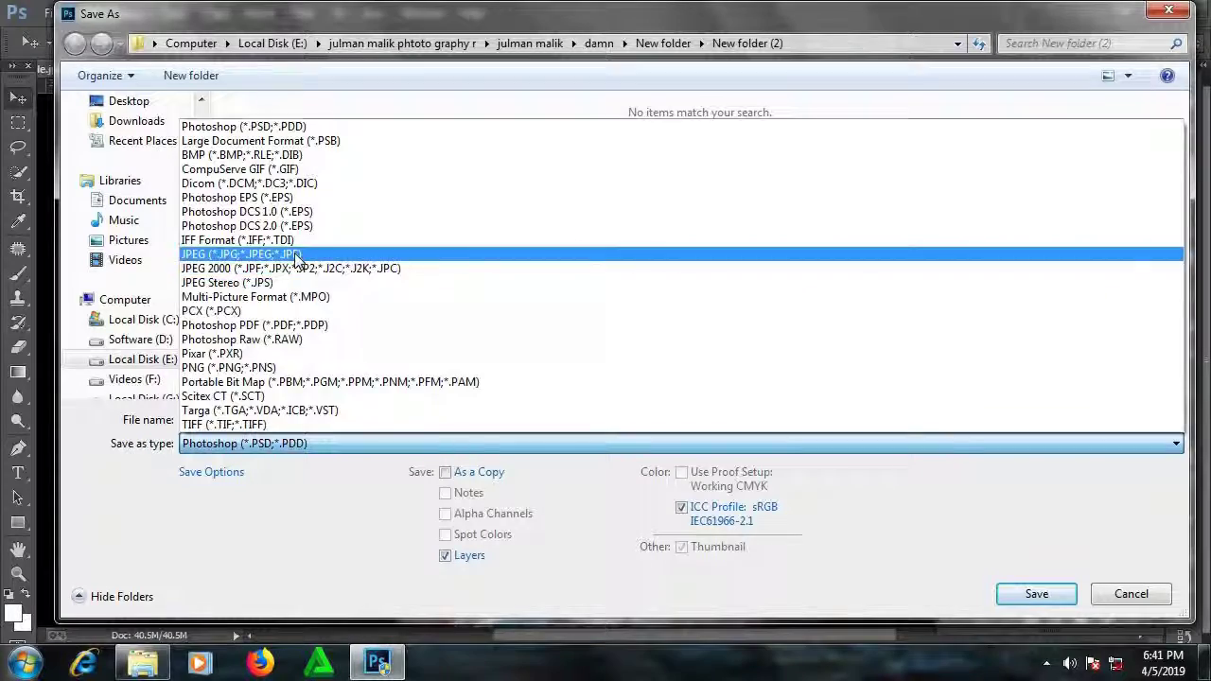
pyautogui.click(242, 253)
pyautogui.click(1034, 594)
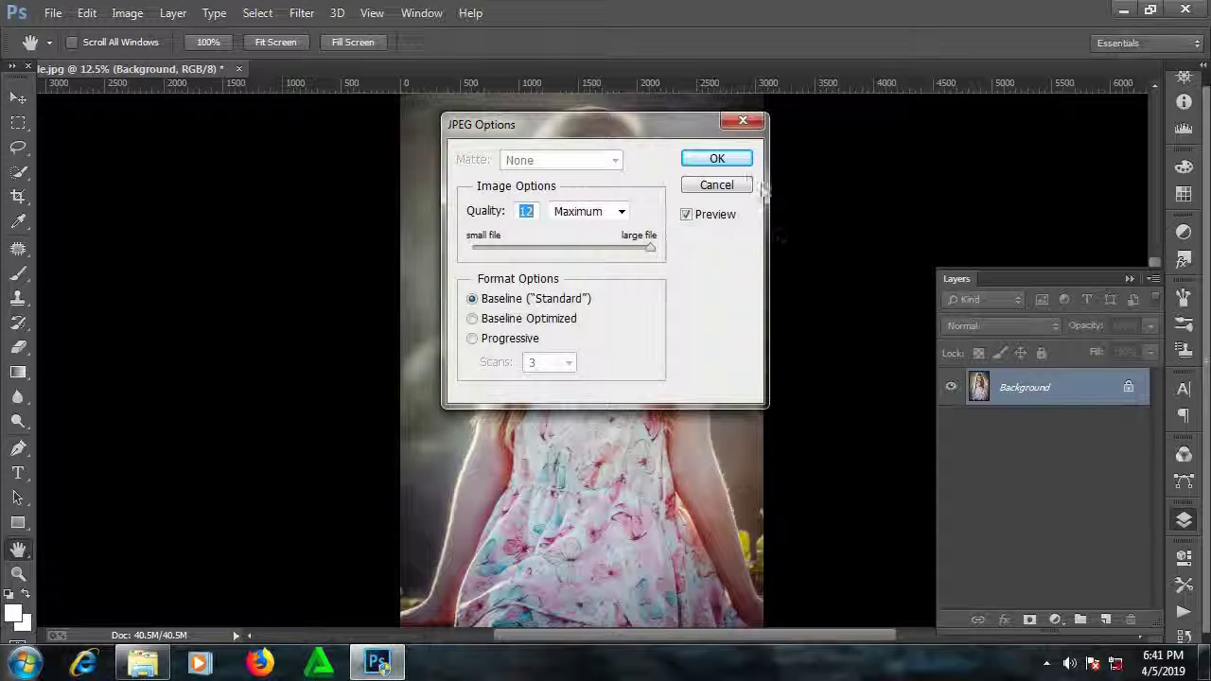
pyautogui.press('Return')
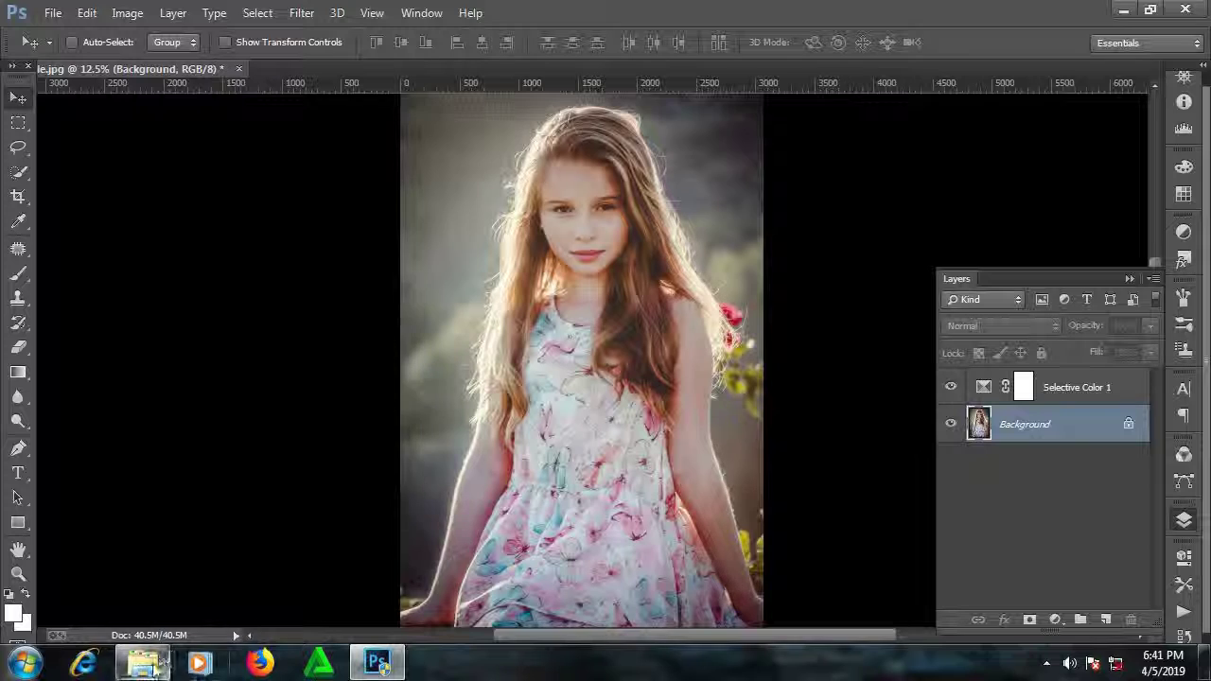
# Browse Local Disk (E:) down to damn > New folder > New folder (2) and open 'raw file'
pyautogui.click(154, 666)
pyautogui.moveTo(76, 483)
pyautogui.click(94, 379)
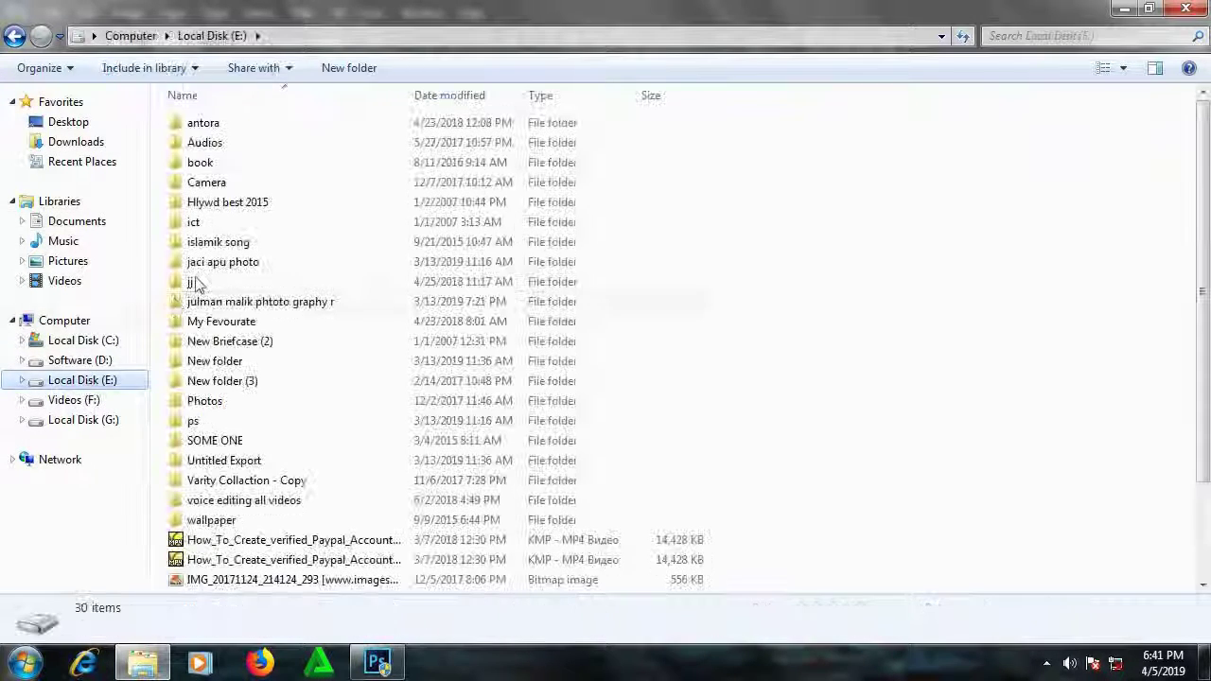
pyautogui.doubleClick(263, 303)
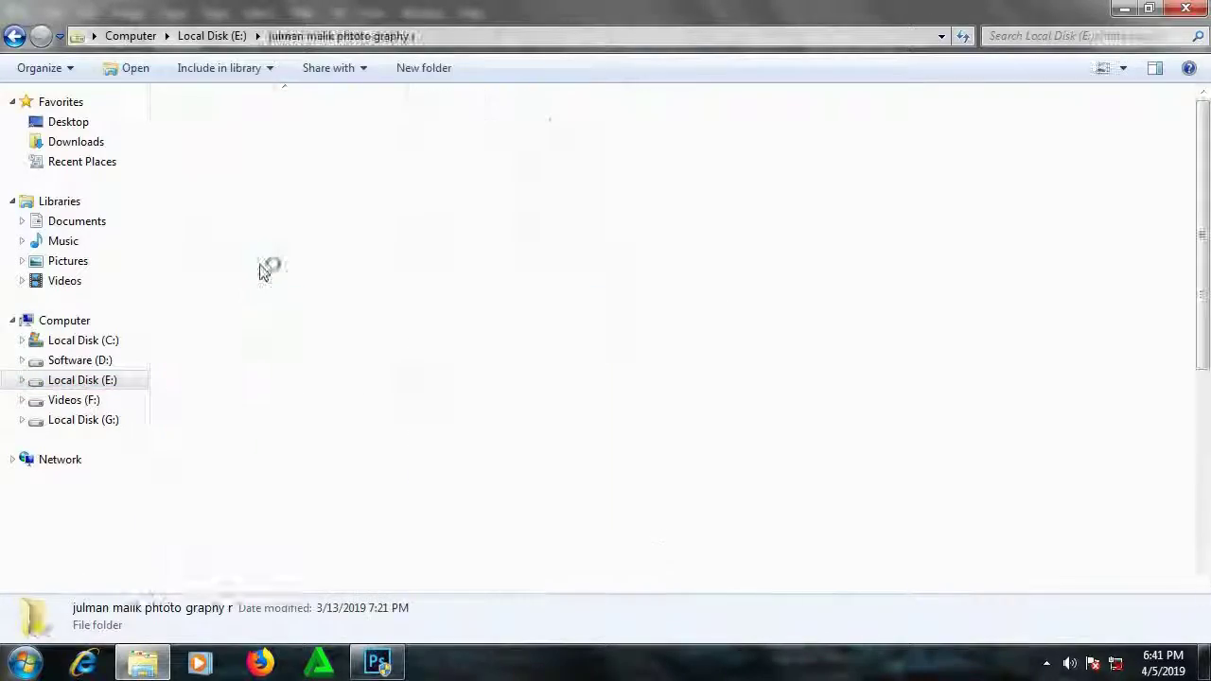
pyautogui.doubleClick(296, 178)
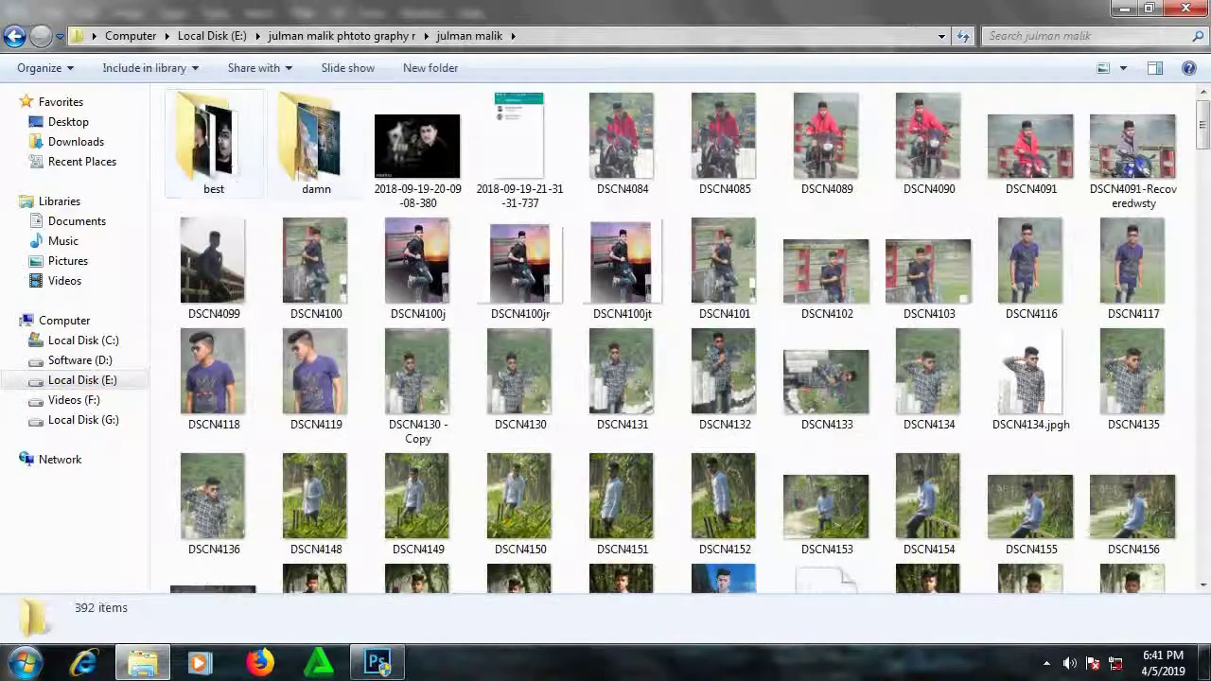
pyautogui.doubleClick(299, 164)
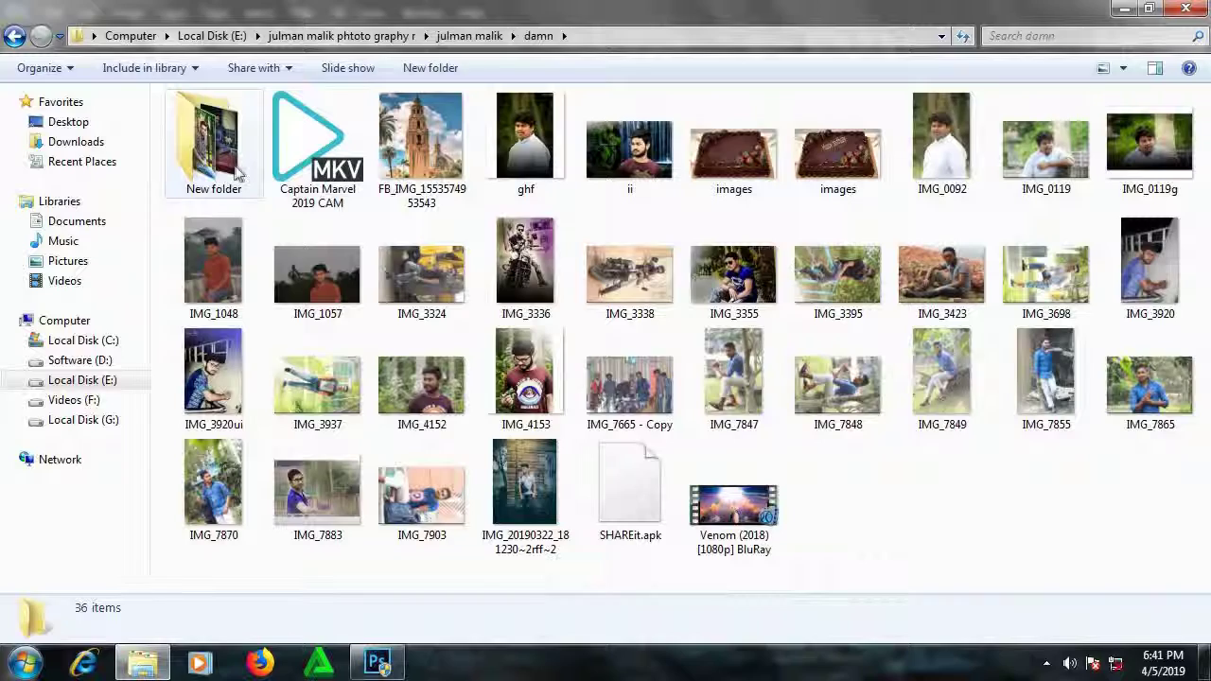
pyautogui.doubleClick(227, 161)
pyautogui.doubleClick(311, 142)
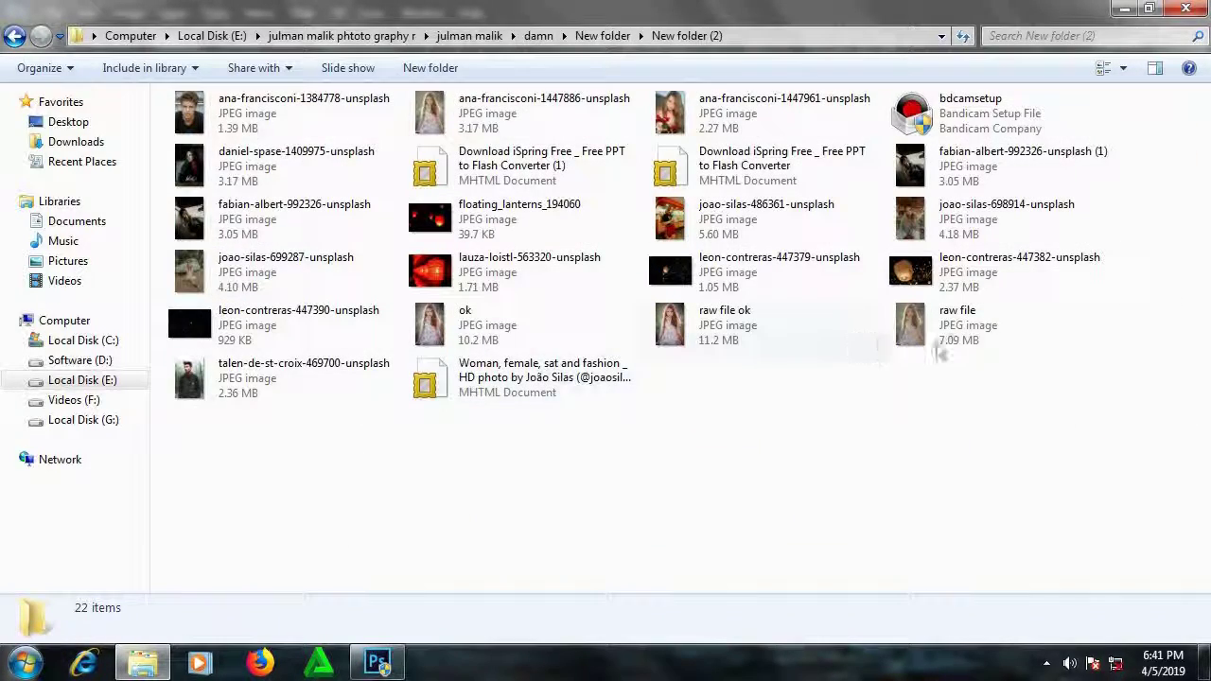
pyautogui.click(976, 340)
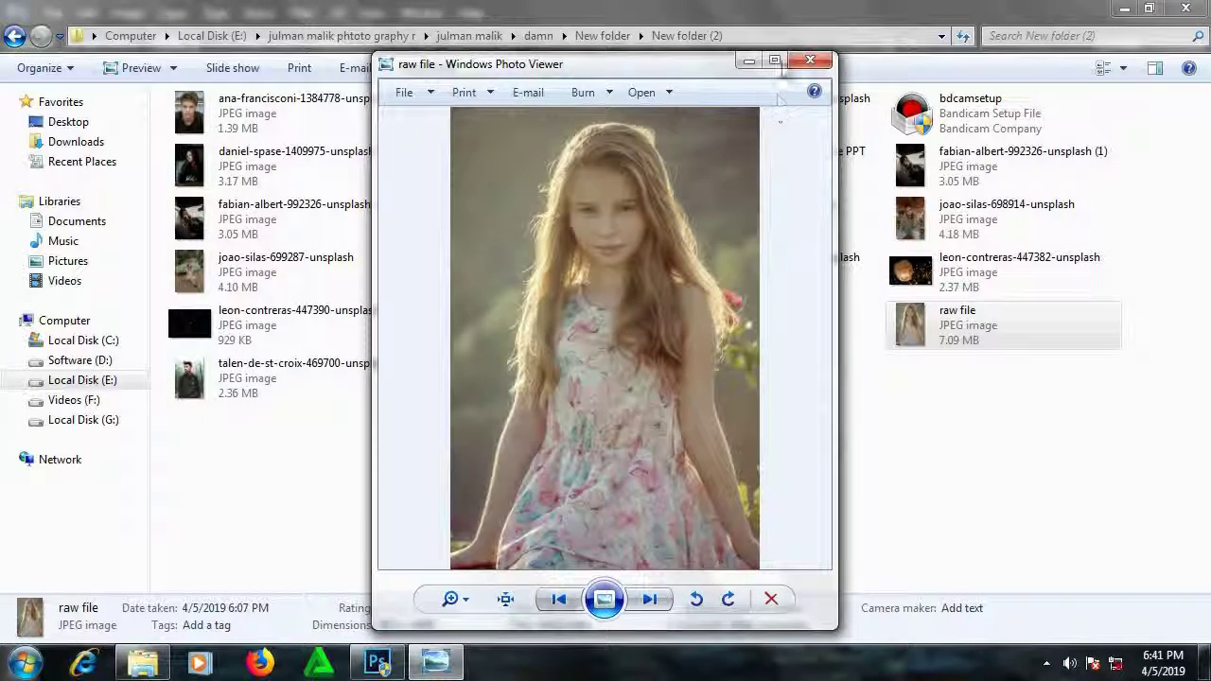
# Open the edited 'ok' photo and arrange it side by side with 'raw file'
pyautogui.click(774, 61)
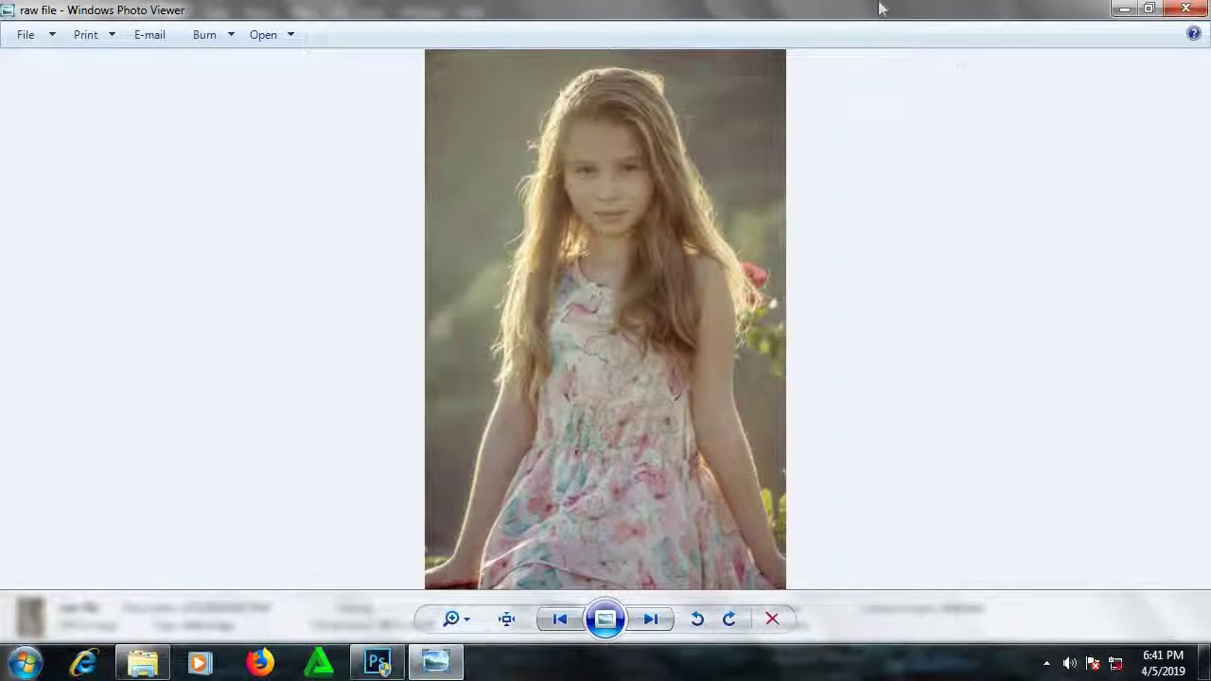
pyautogui.moveTo(880, 8); pyautogui.dragTo(946, 63)
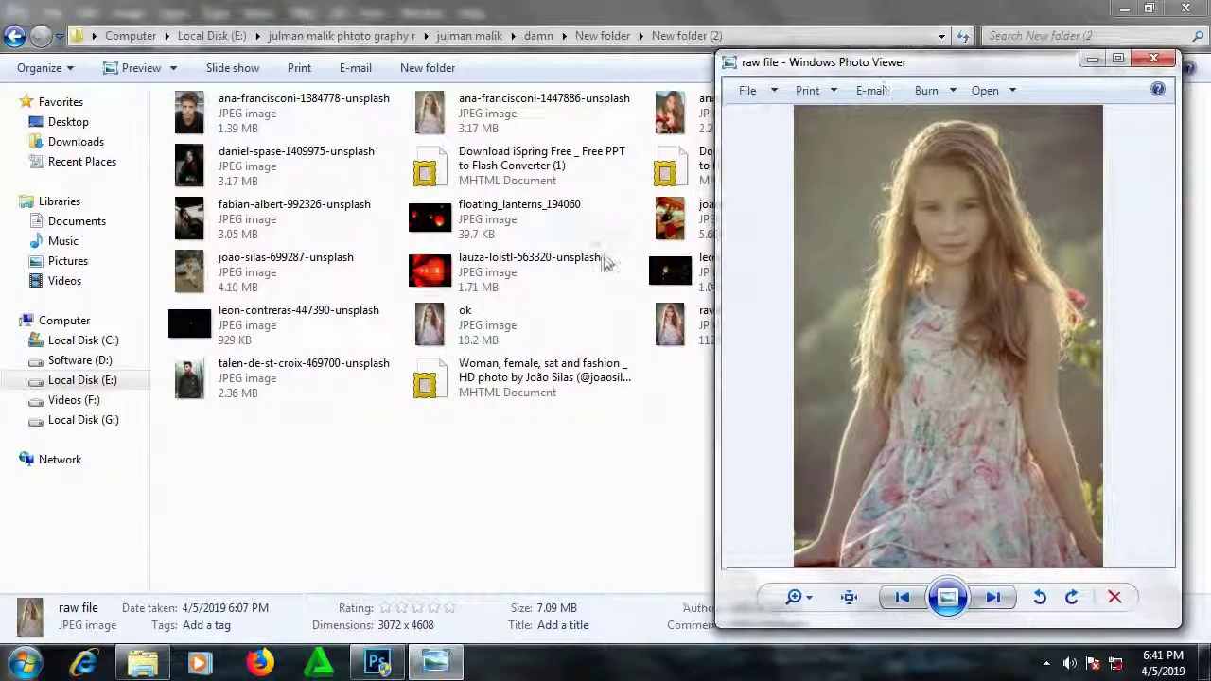
pyautogui.doubleClick(473, 322)
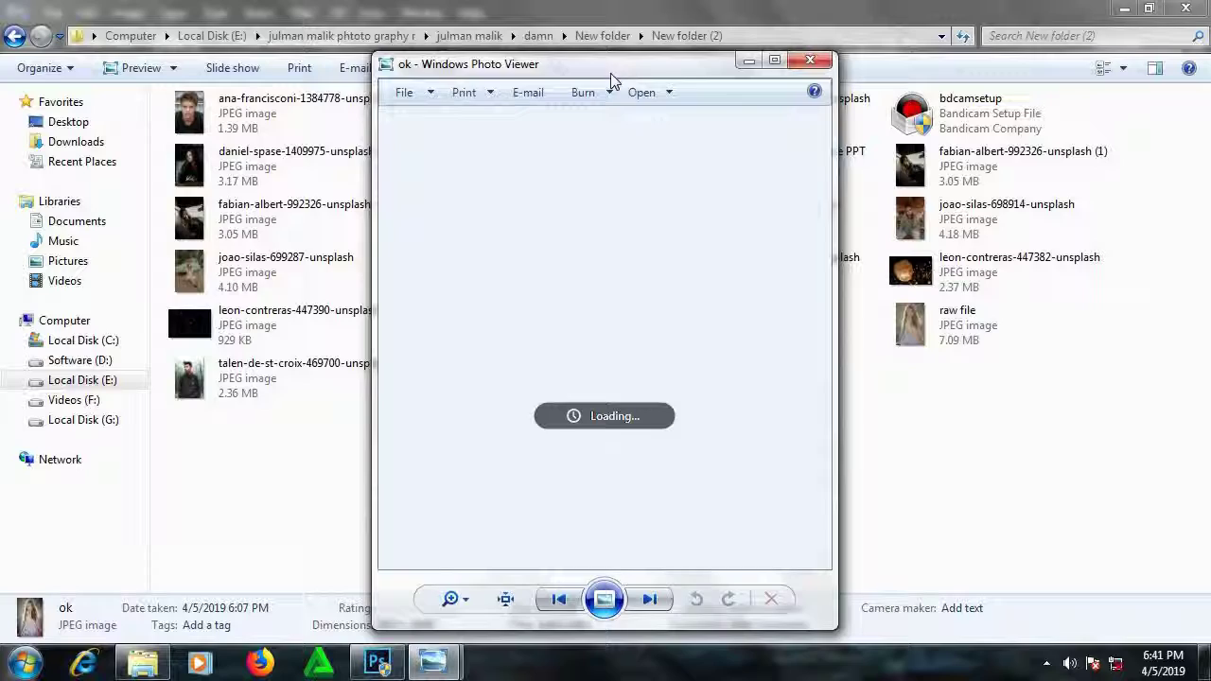
pyautogui.moveTo(509, 64); pyautogui.dragTo(197, 46)
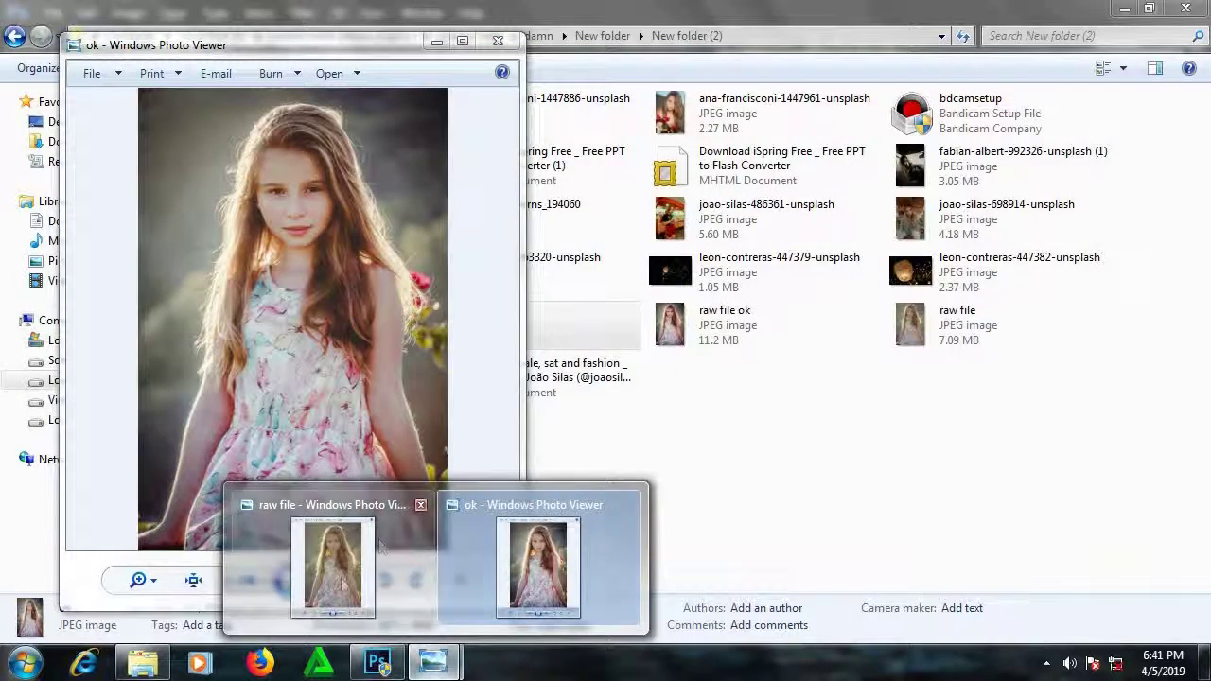
pyautogui.moveTo(434, 663)
pyautogui.click(331, 562)
pyautogui.moveTo(894, 56); pyautogui.dragTo(775, 62)
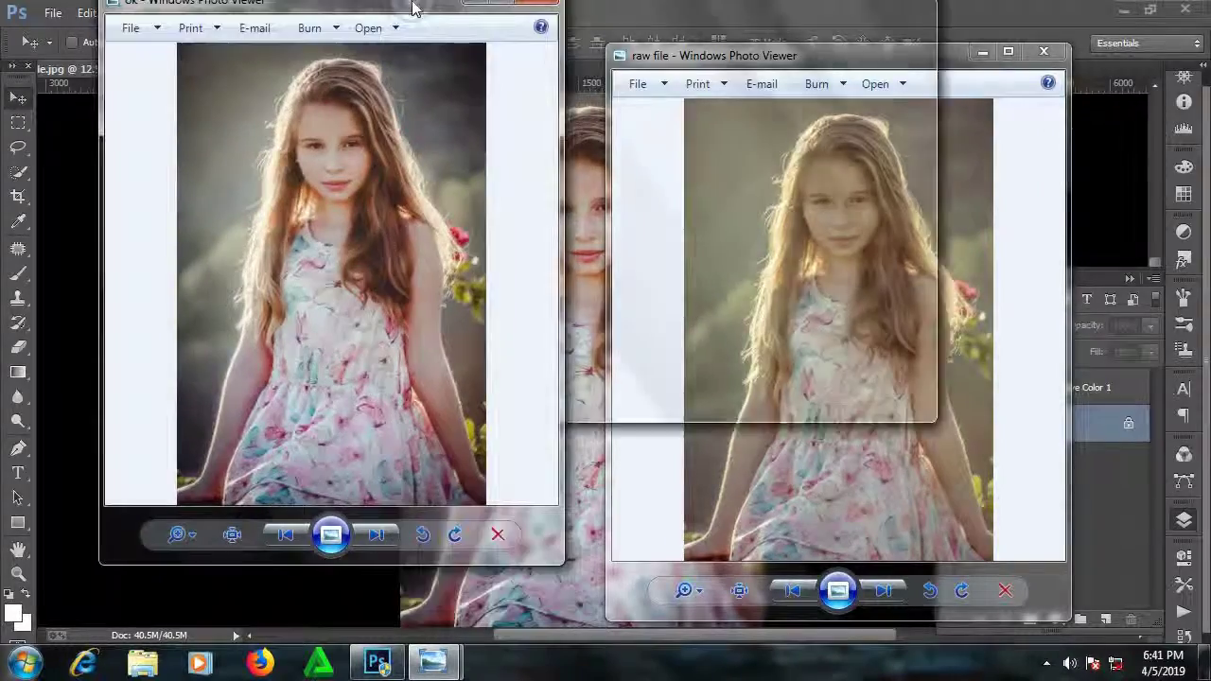
pyautogui.moveTo(411, 9); pyautogui.dragTo(431, 21)
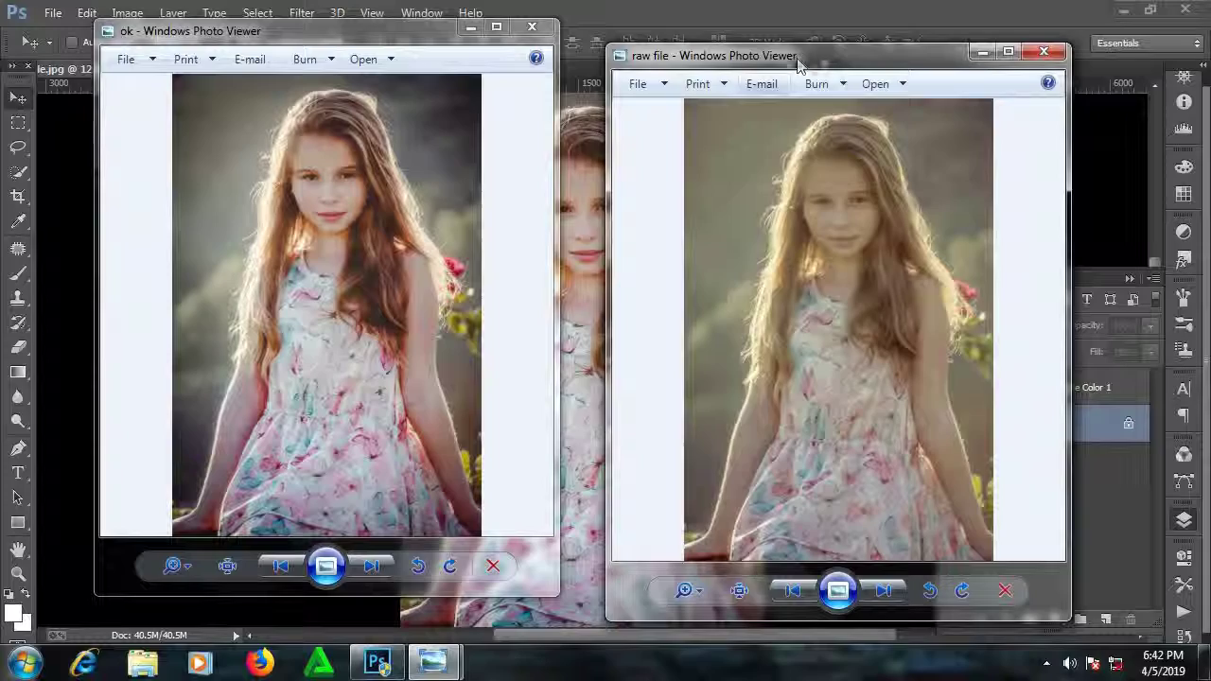
pyautogui.moveTo(812, 55); pyautogui.dragTo(806, 52)
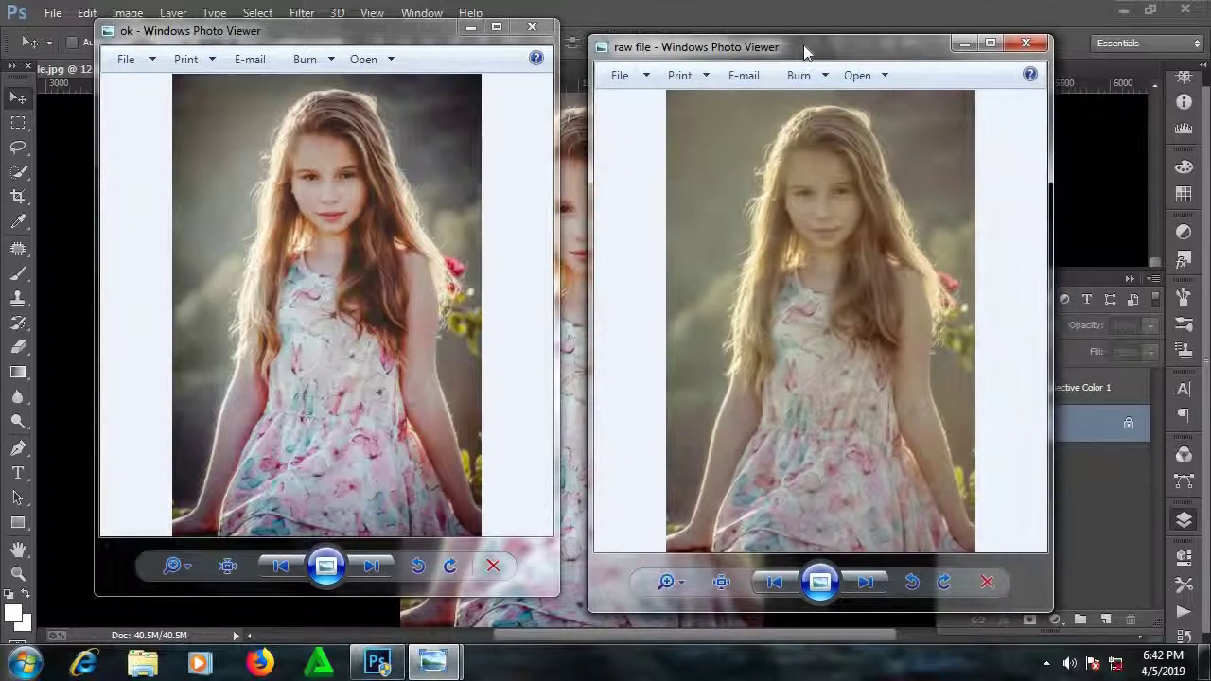
# Minimize both viewers, maximize each in turn, then hide the viewer to reveal Photoshop
pyautogui.click(470, 27)
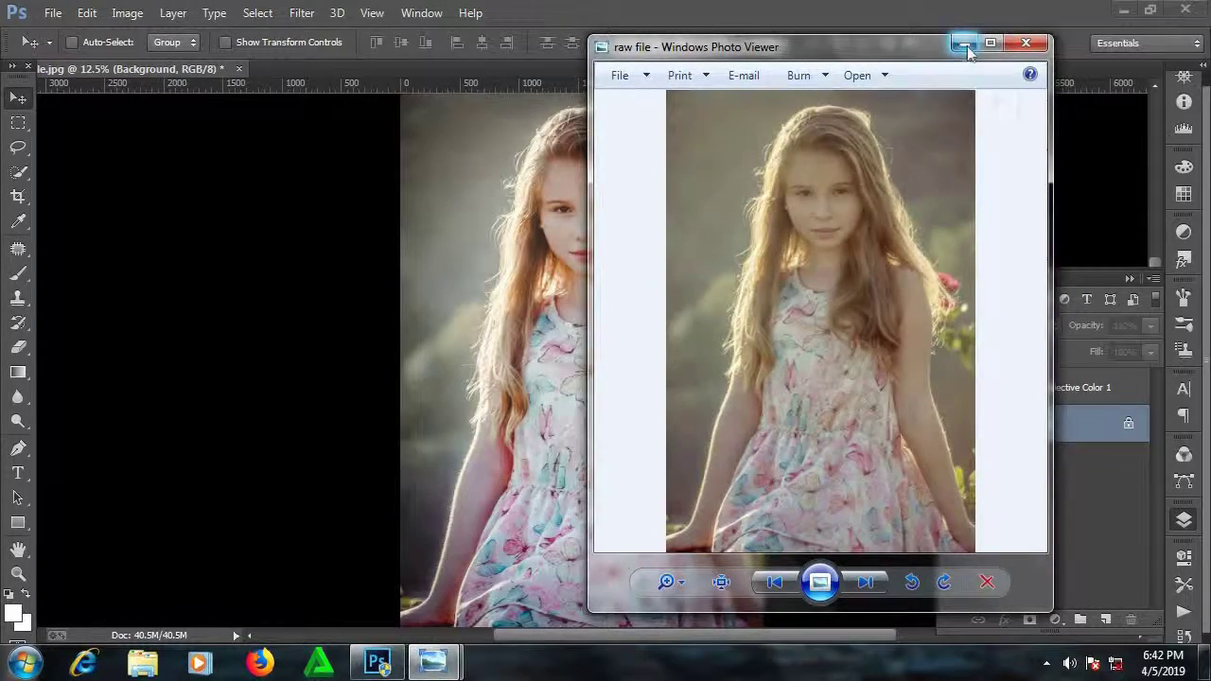
pyautogui.click(963, 45)
pyautogui.click(1046, 663)
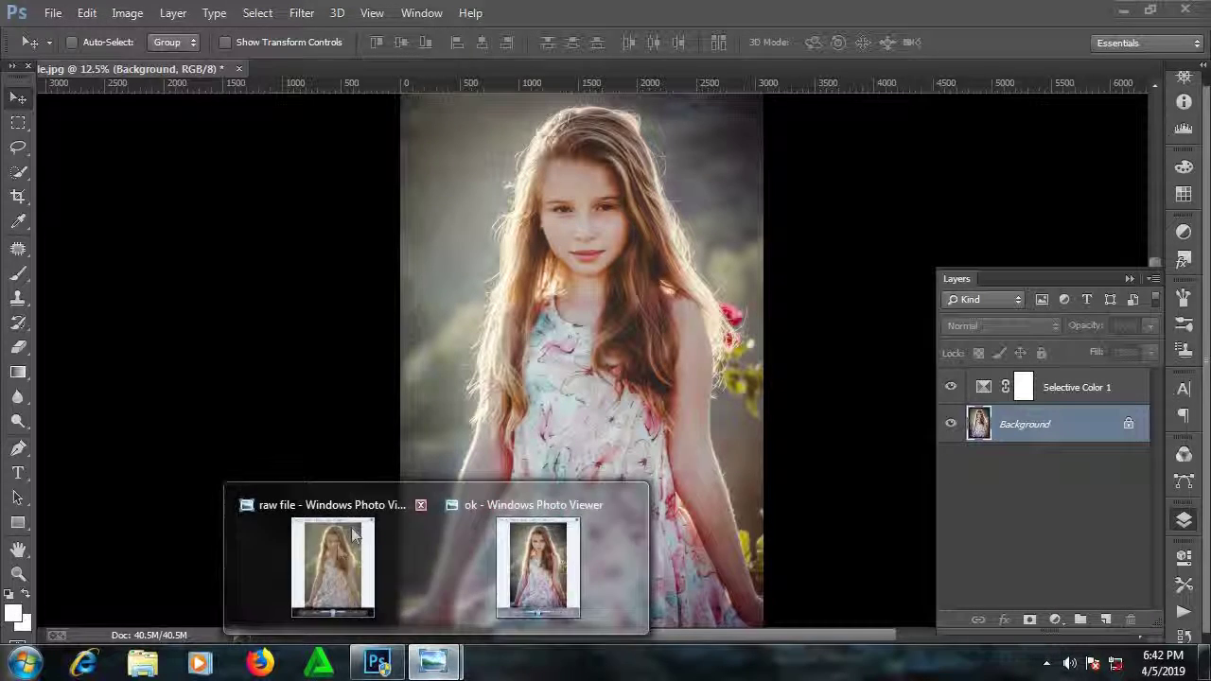
pyautogui.click(332, 567)
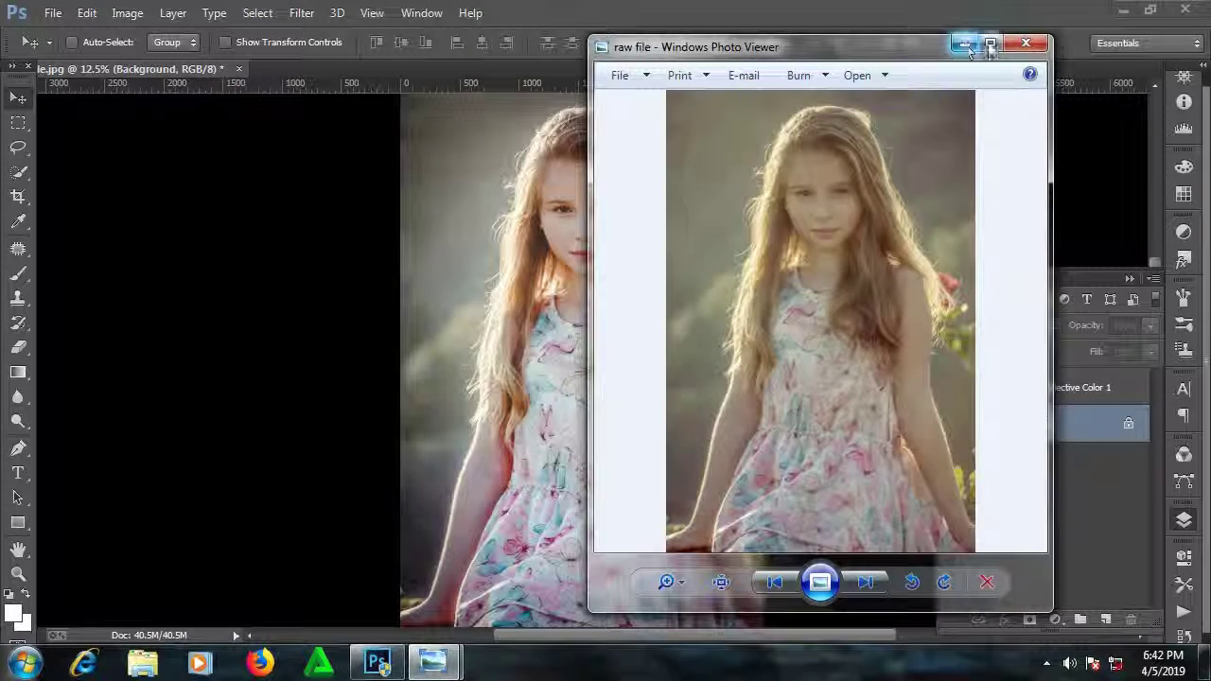
pyautogui.click(989, 42)
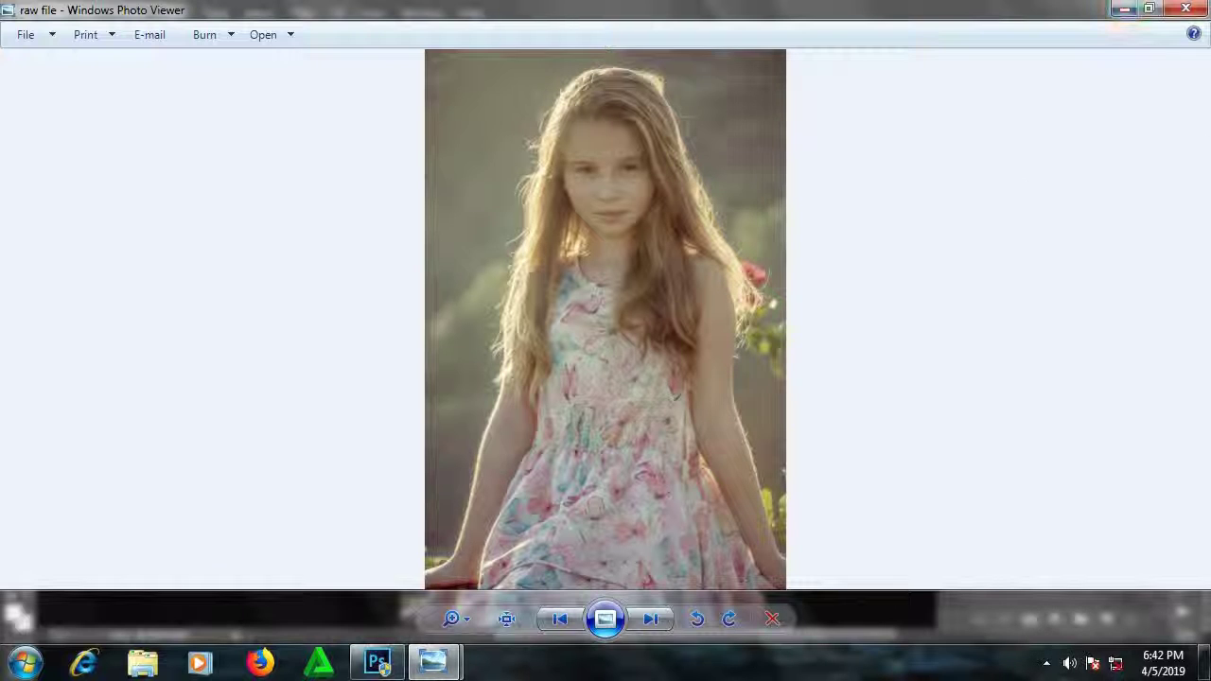
pyautogui.moveTo(432, 662)
pyautogui.click(511, 587)
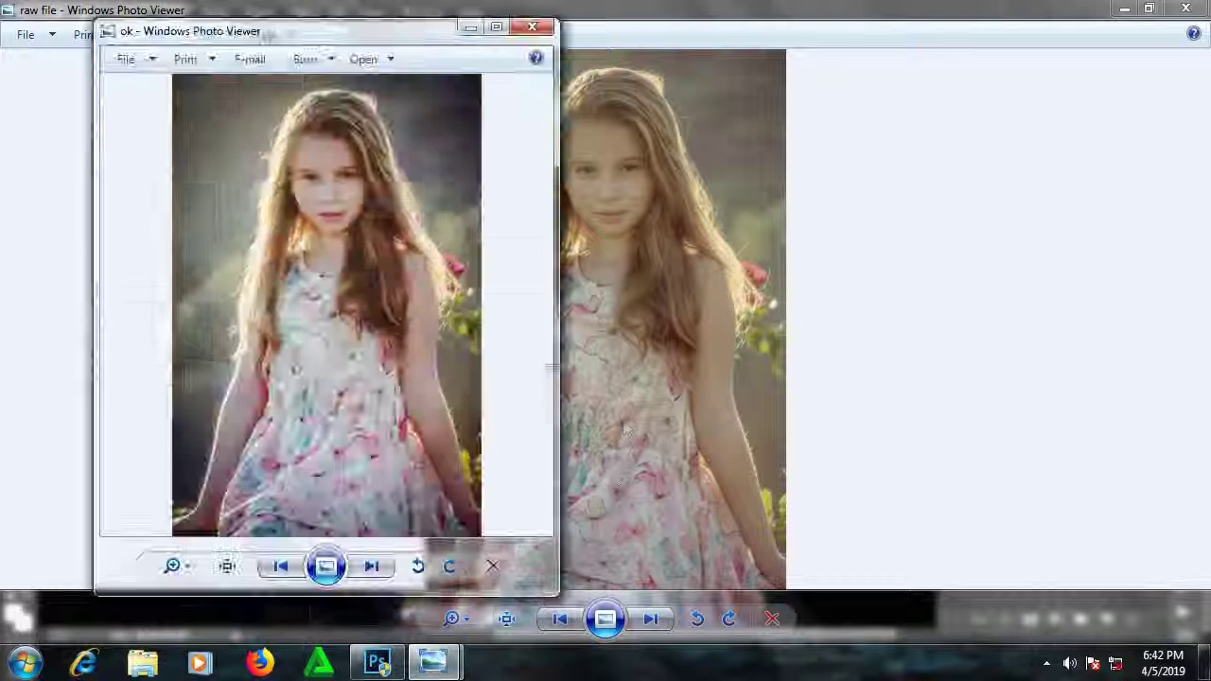
pyautogui.click(497, 28)
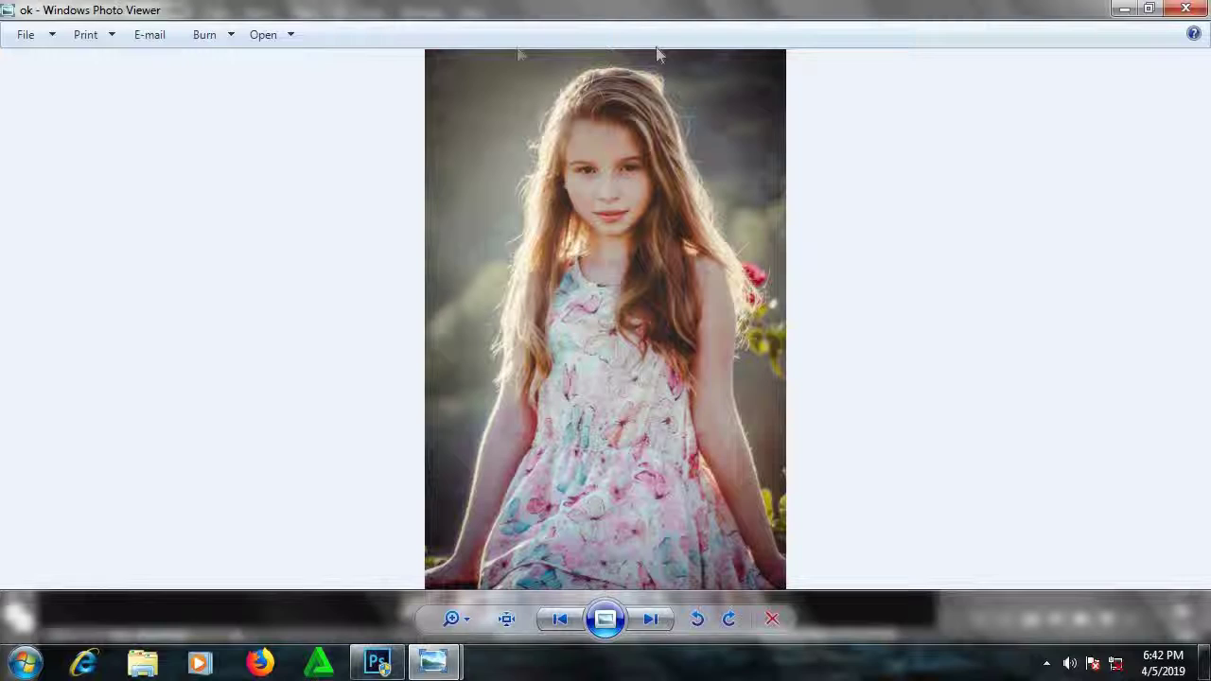
pyautogui.click(1122, 10)
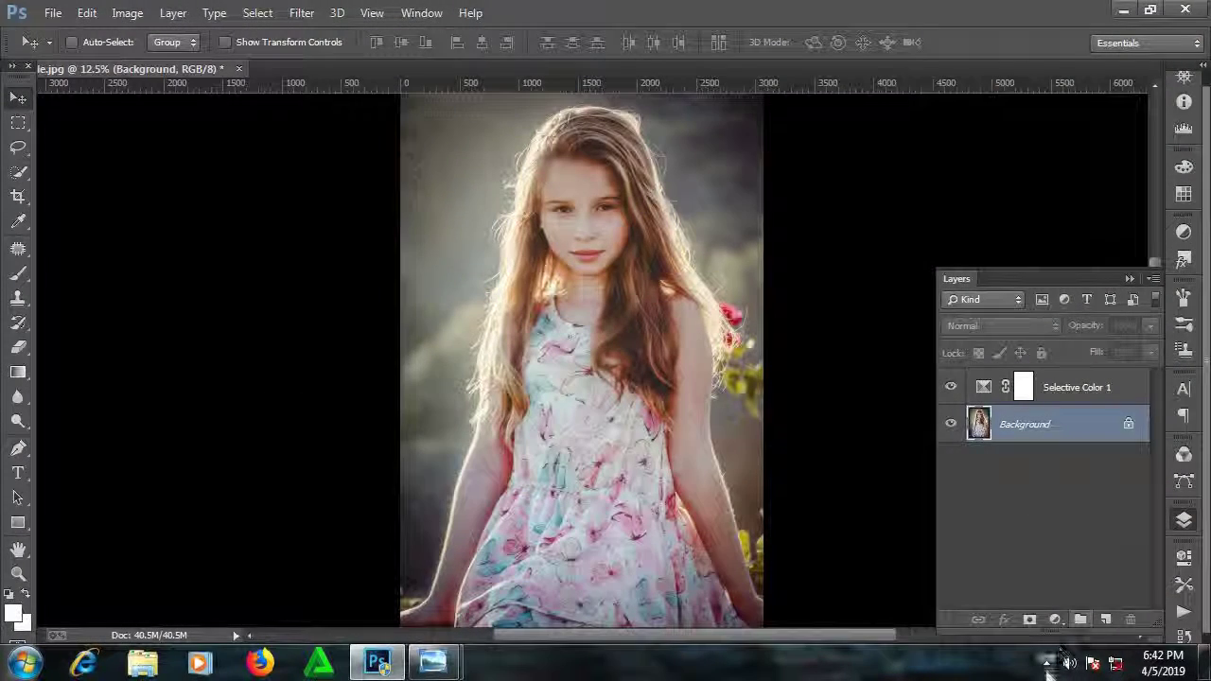